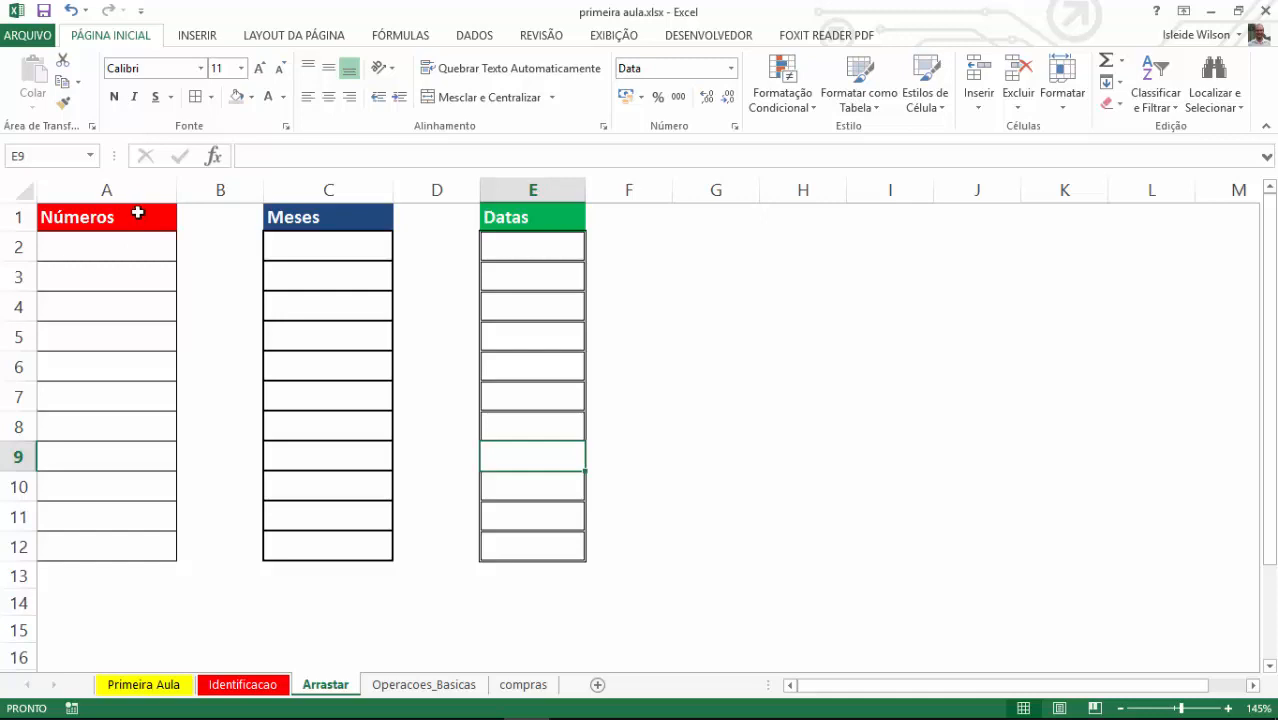
drag(748, 251, 1093, 562)
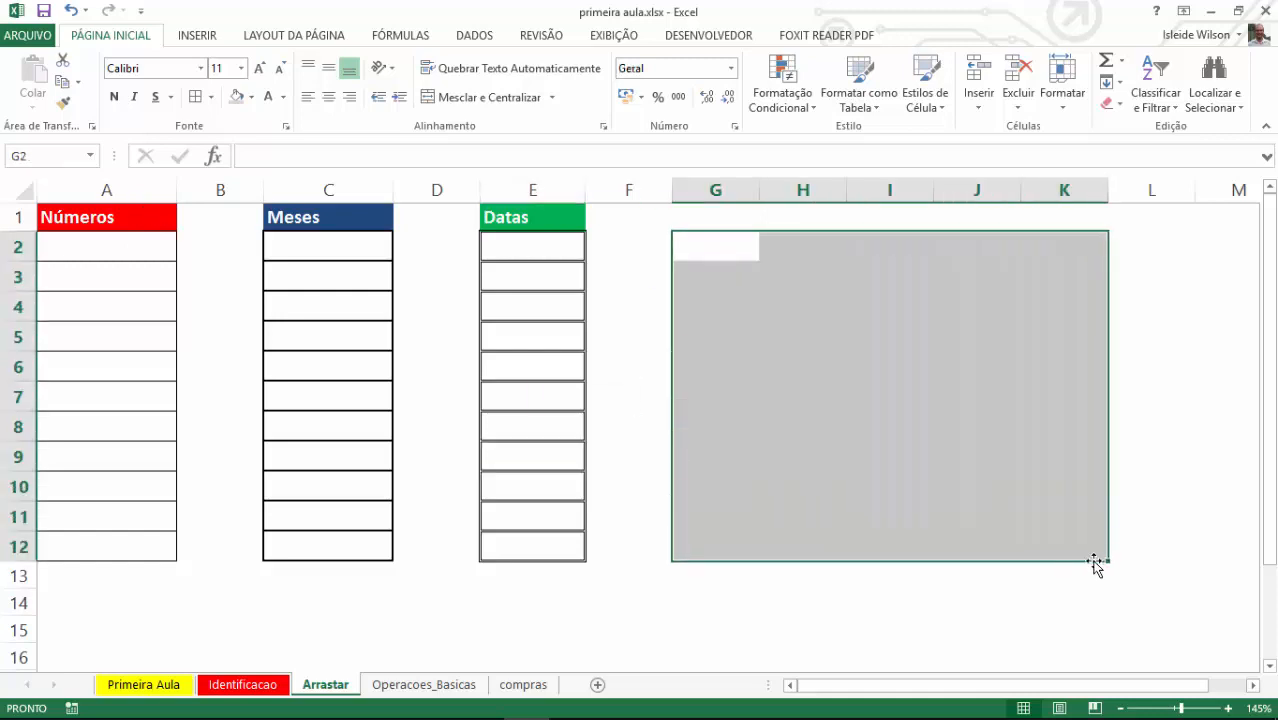
click(1041, 576)
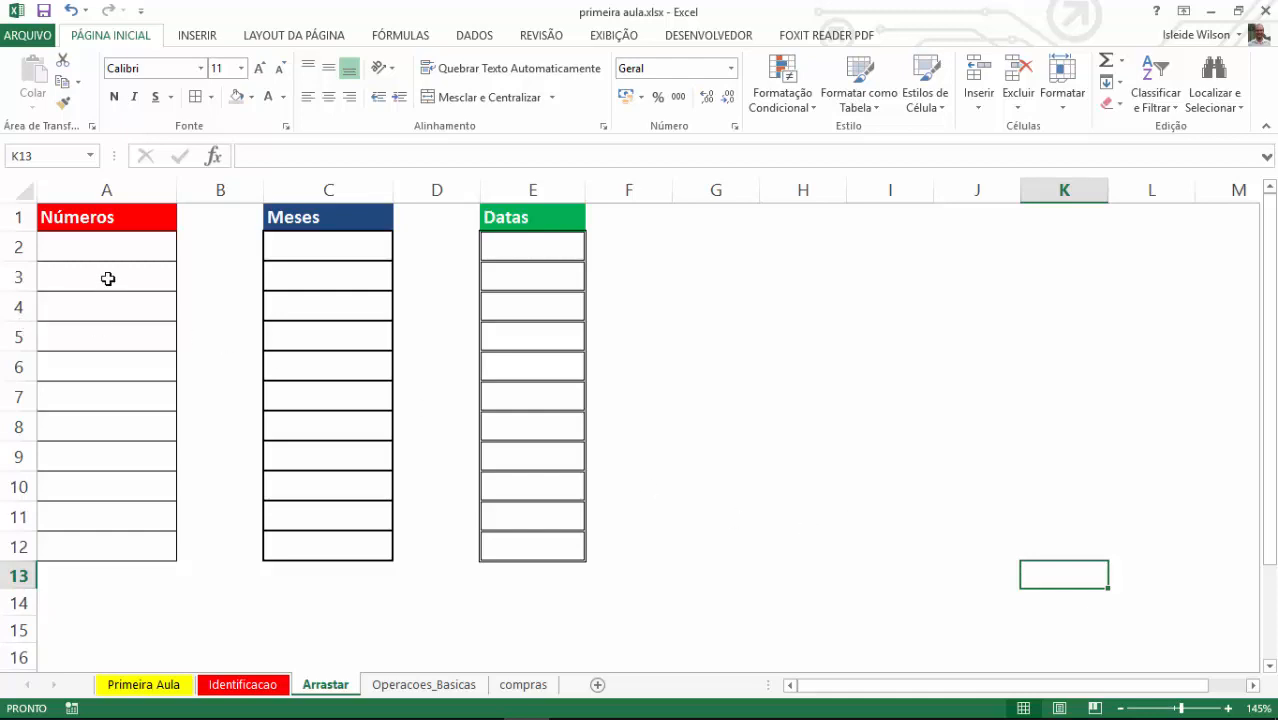
- Enter 1 in cell A2, the first cell under the Números heading
click(124, 253)
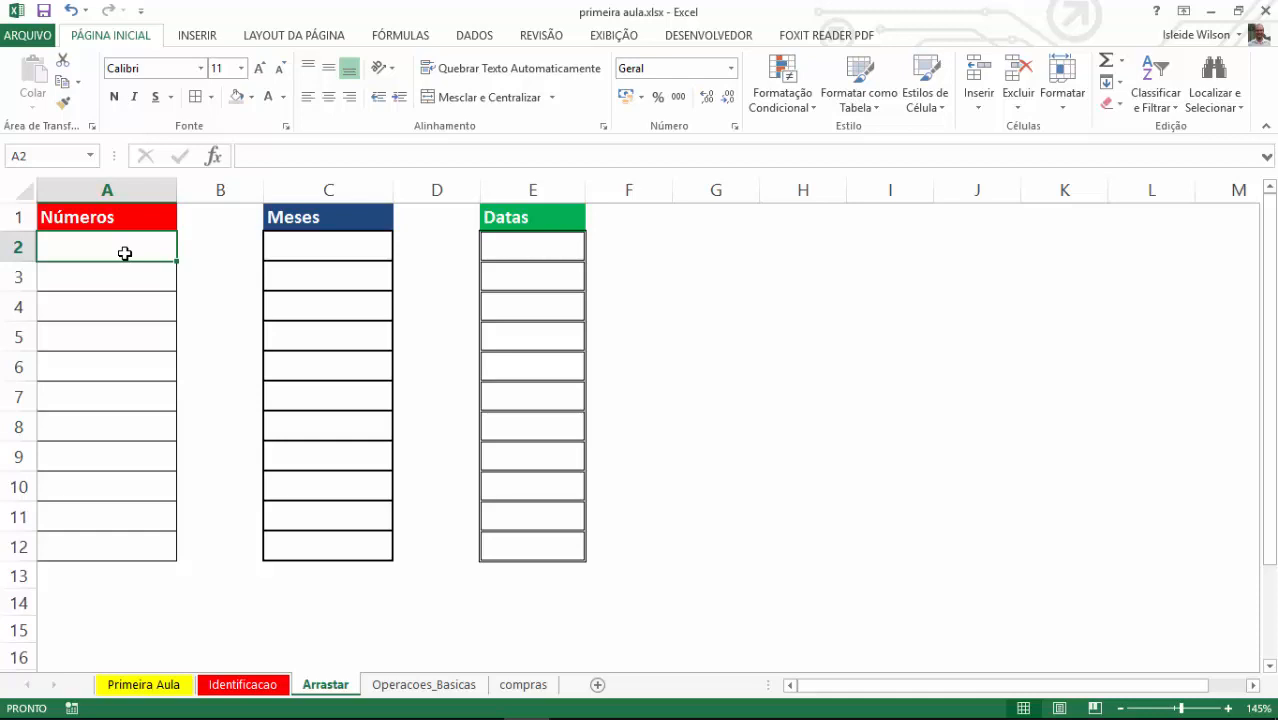
text(1)
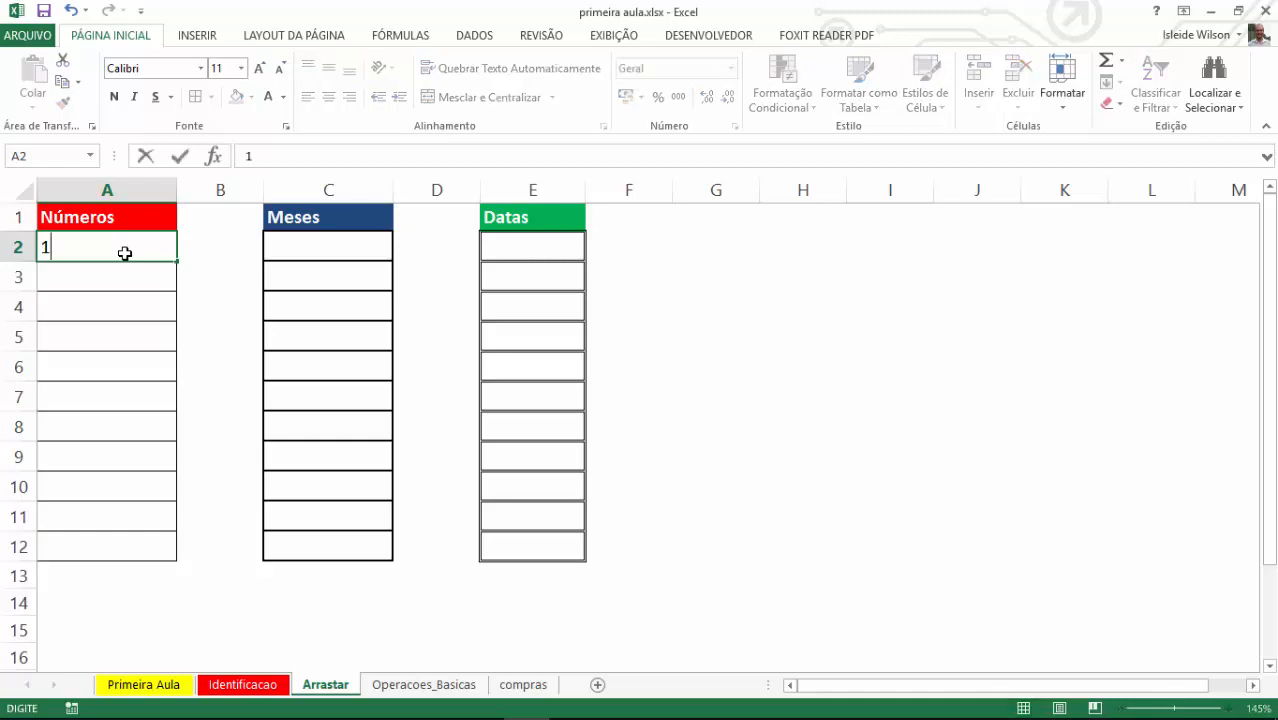
key(Return)
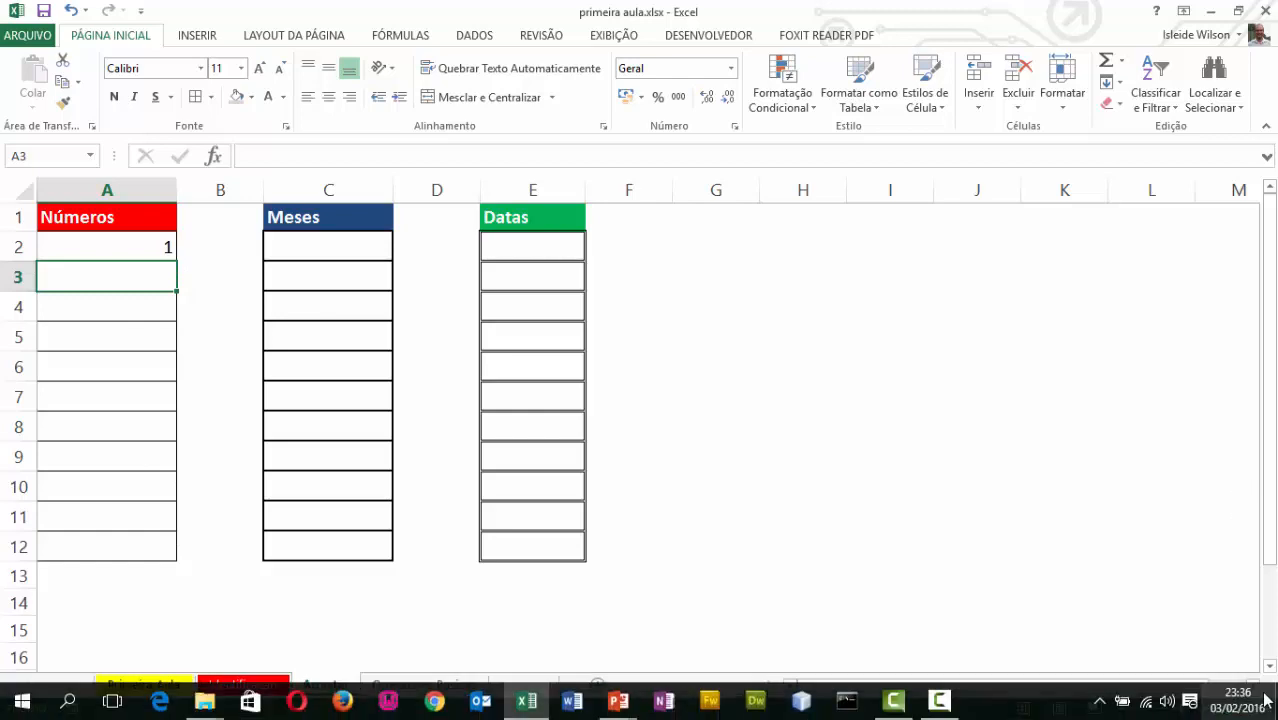
- Apply all borders to cells I3:I8 in the empty area beyond the Datas column
click(1210, 545)
click(1253, 685)
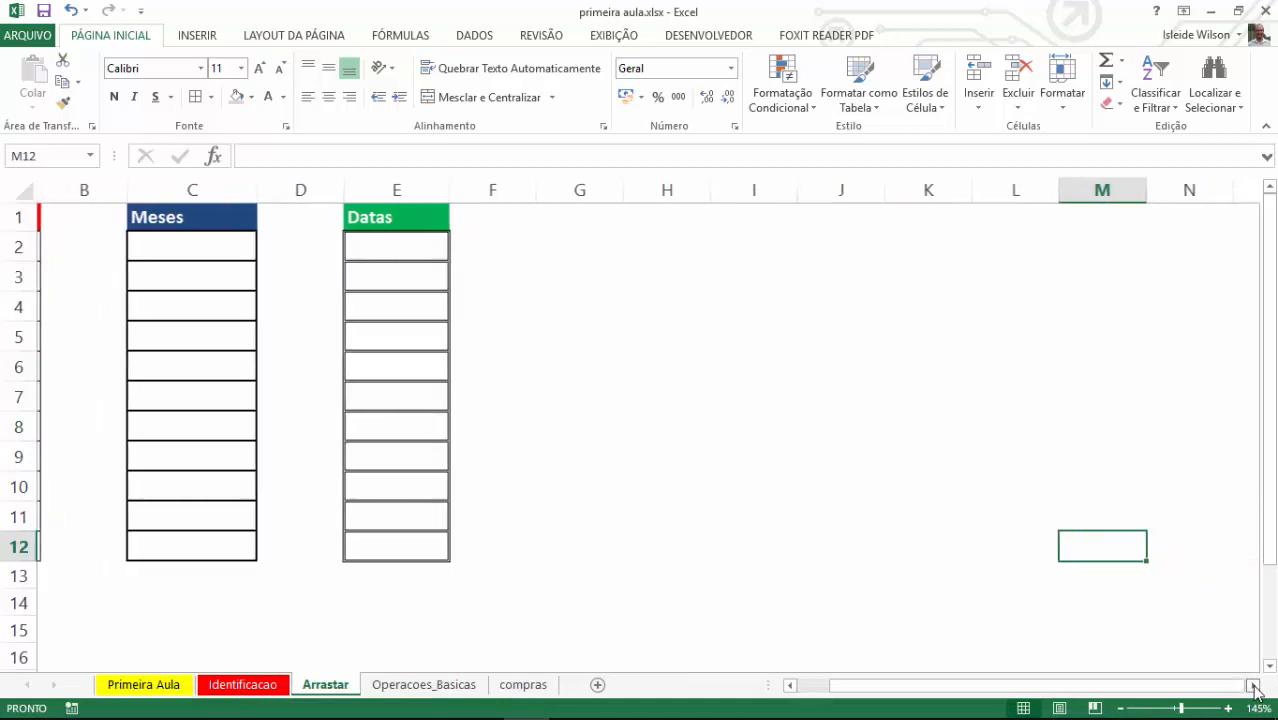
click(1253, 685)
click(1253, 685)
click(1253, 685)
click(1253, 685)
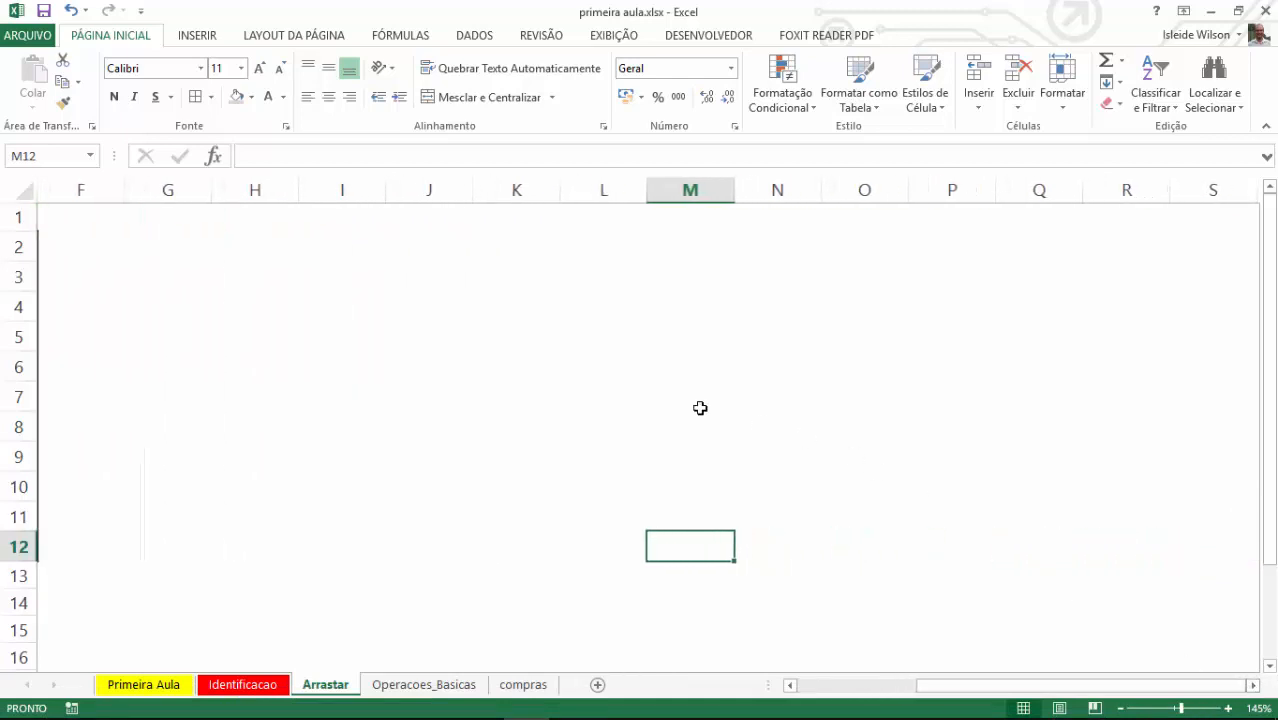
drag(359, 268, 382, 431)
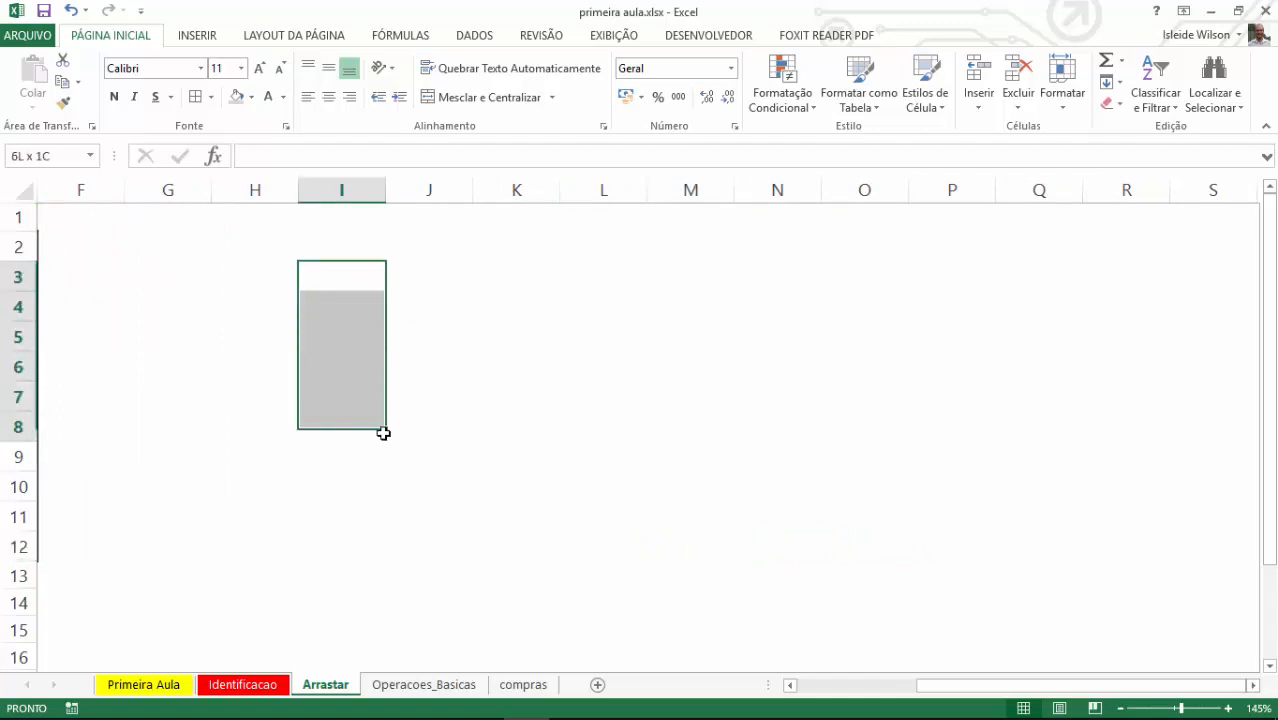
click(197, 96)
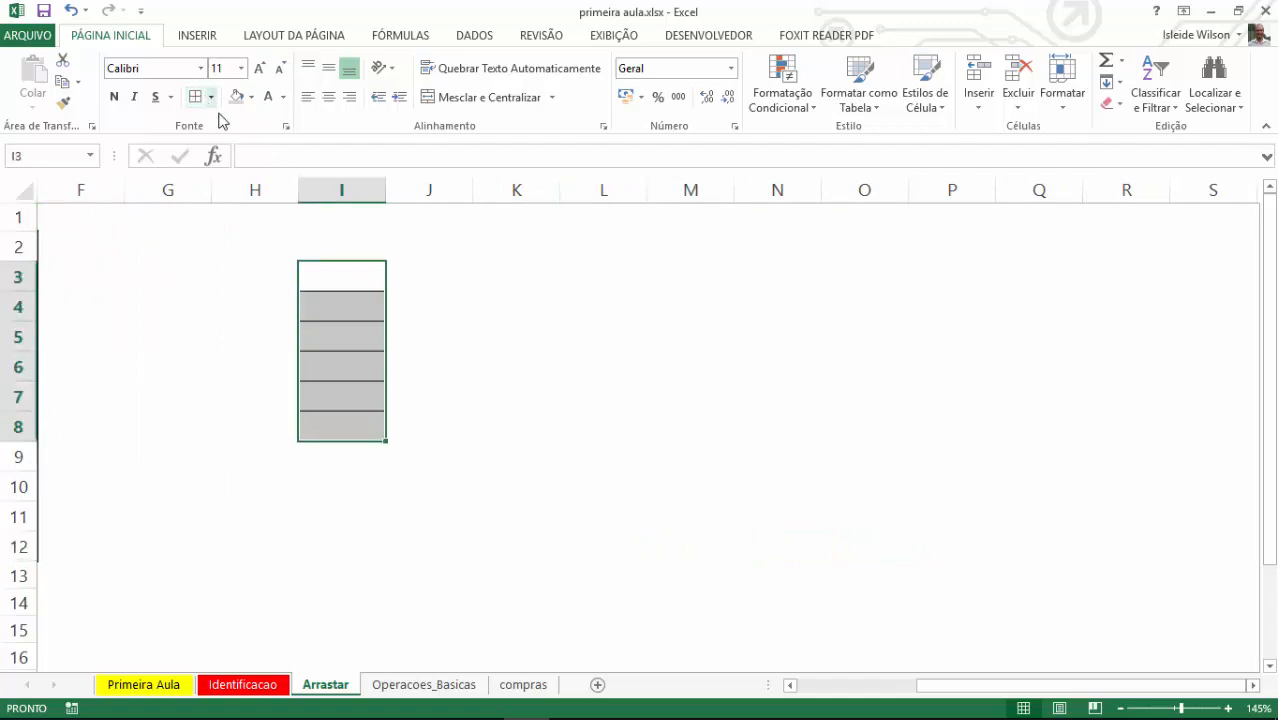
click(514, 455)
- Fill cell I5 of the bordered block with yellow
click(343, 338)
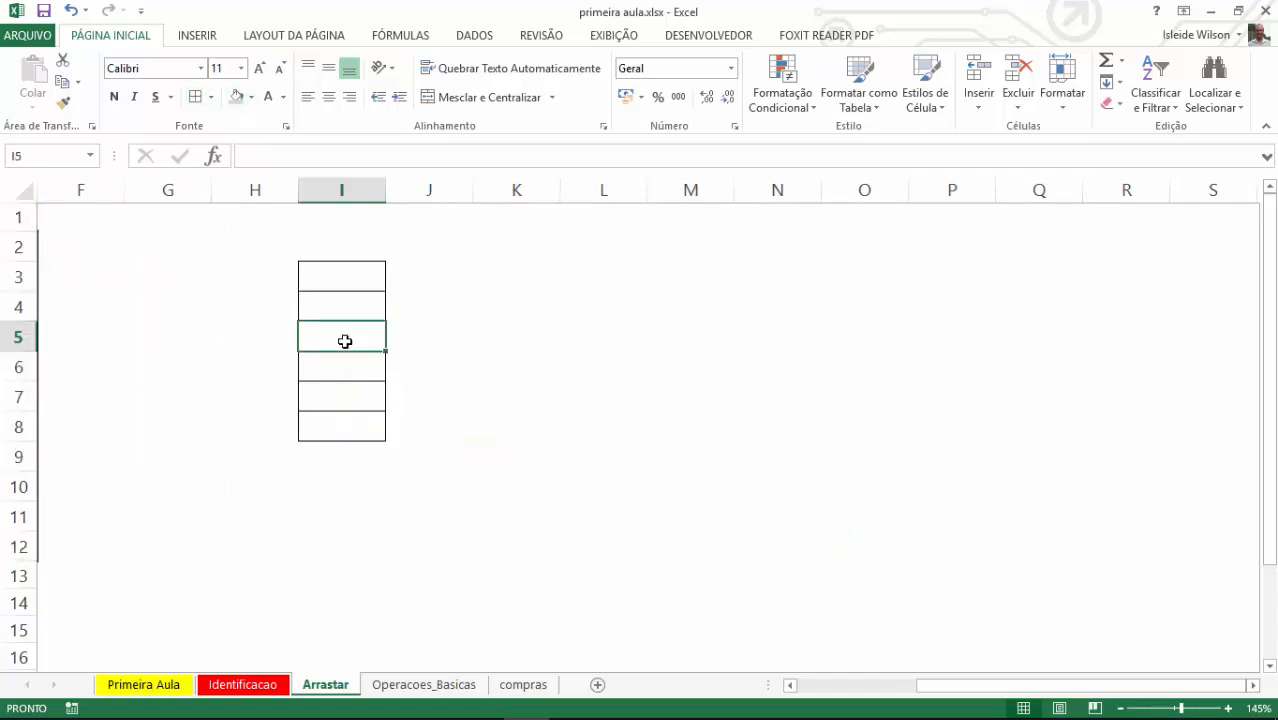
click(250, 97)
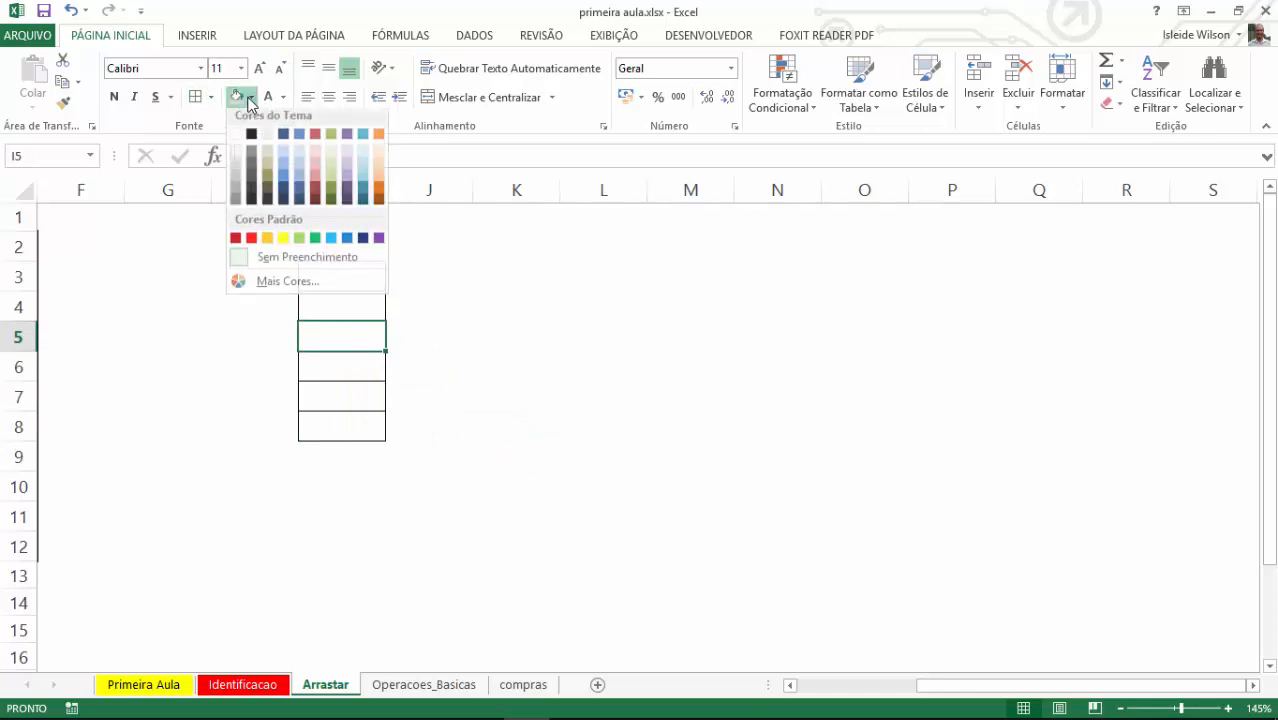
click(283, 237)
click(699, 376)
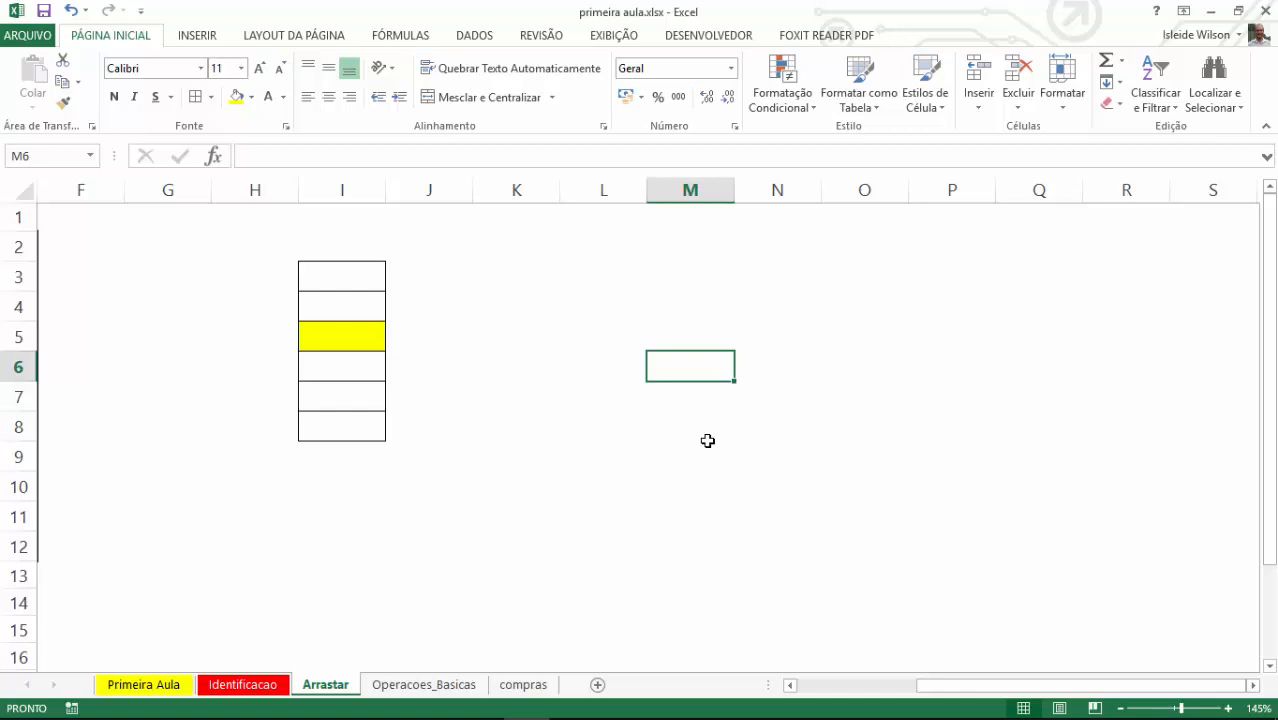
- Select cells I3, I4 and I5 individually, one after another, to demonstrate single-cell selection
click(311, 270)
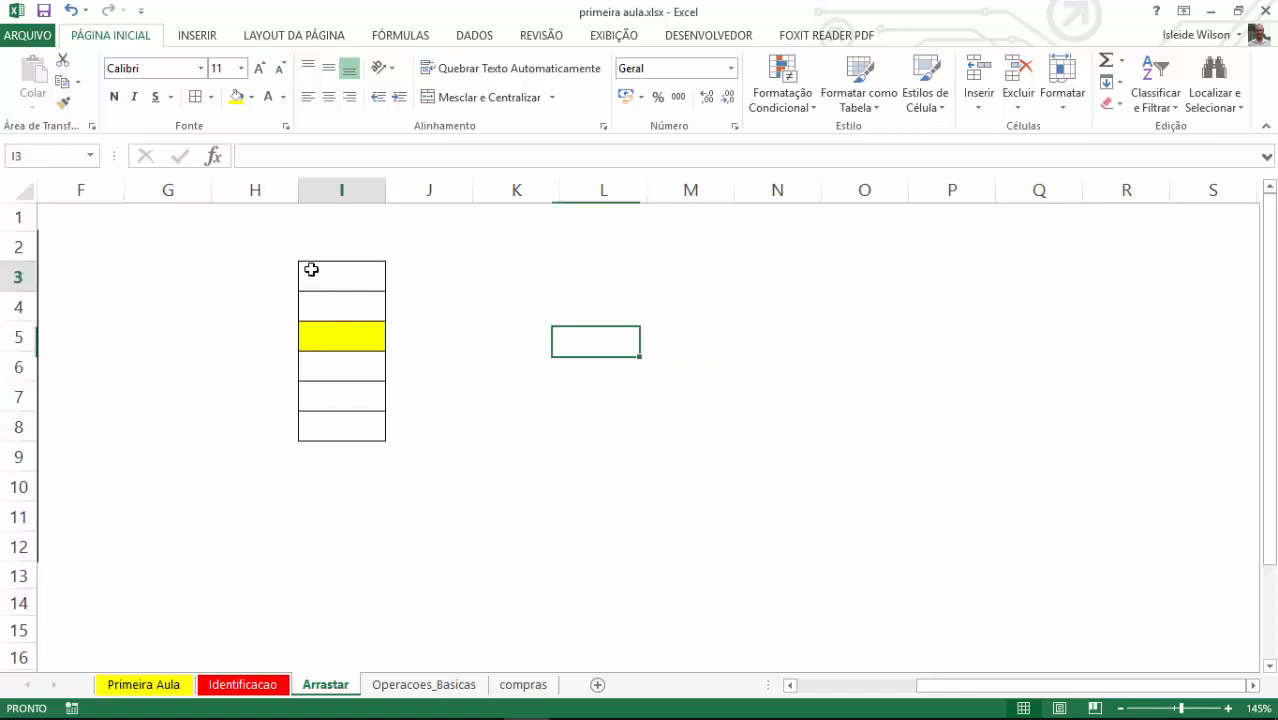
click(308, 302)
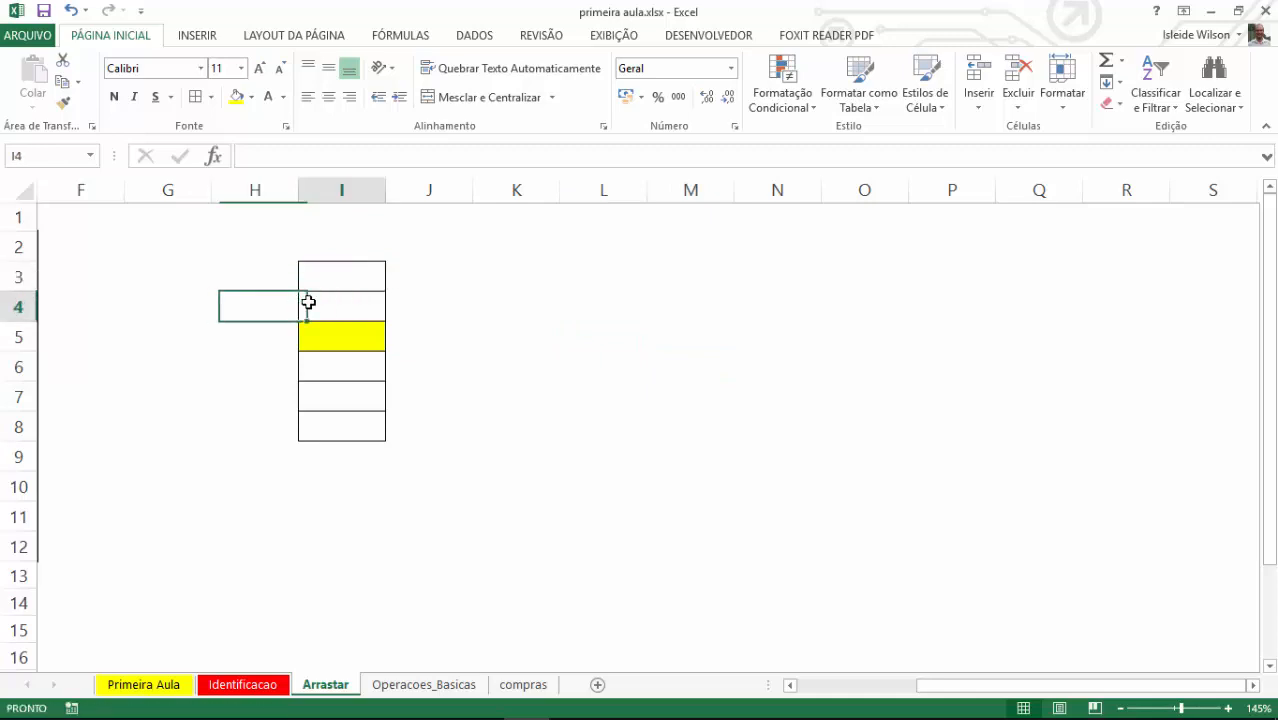
click(307, 326)
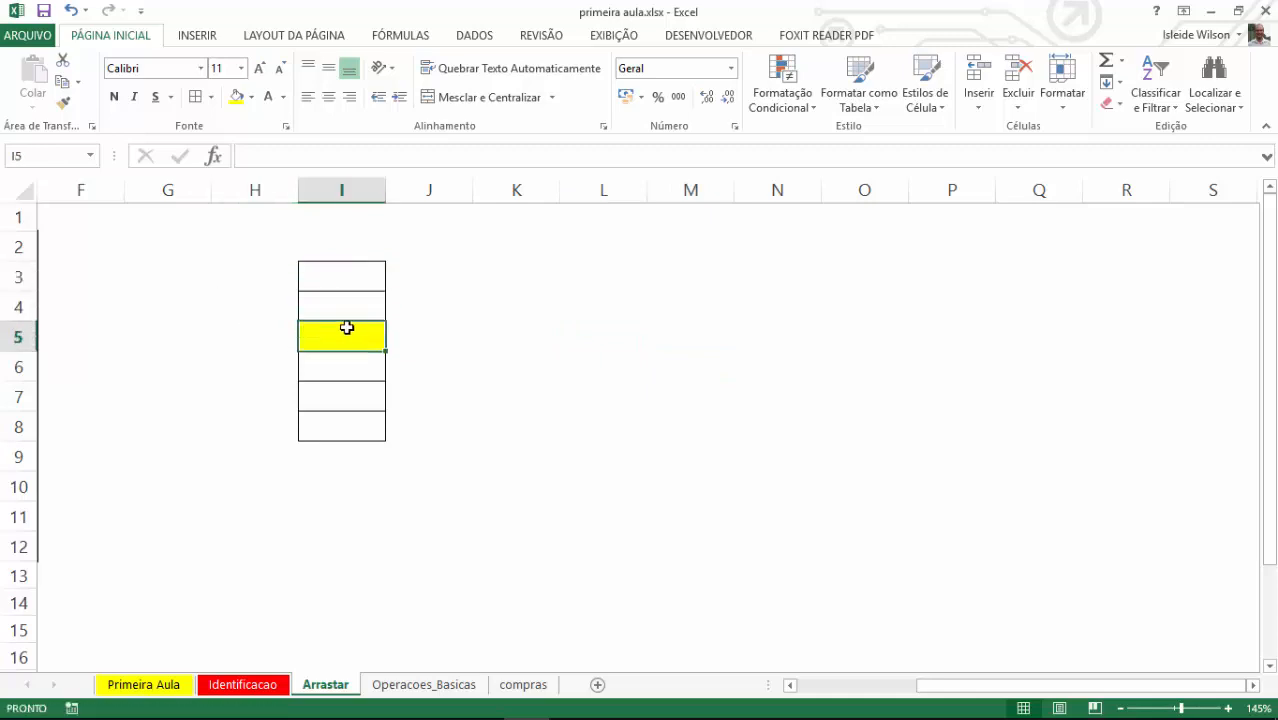
drag(355, 322, 355, 322)
click(338, 277)
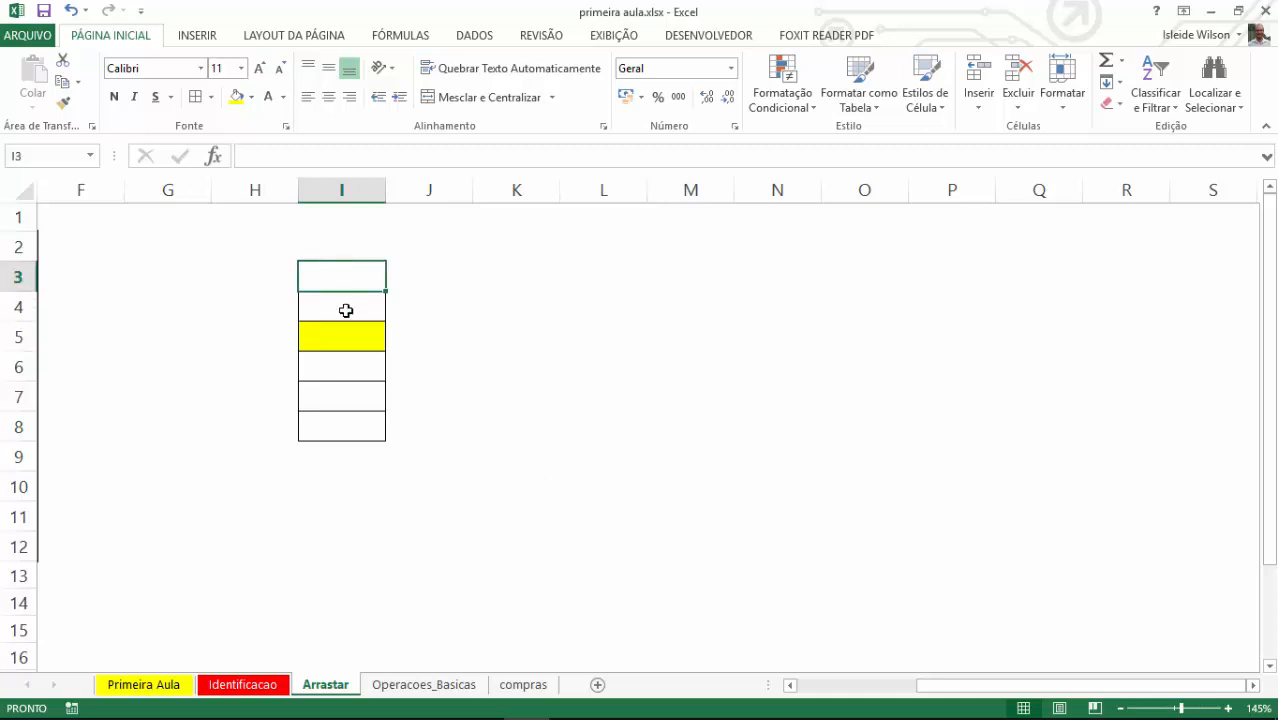
click(344, 310)
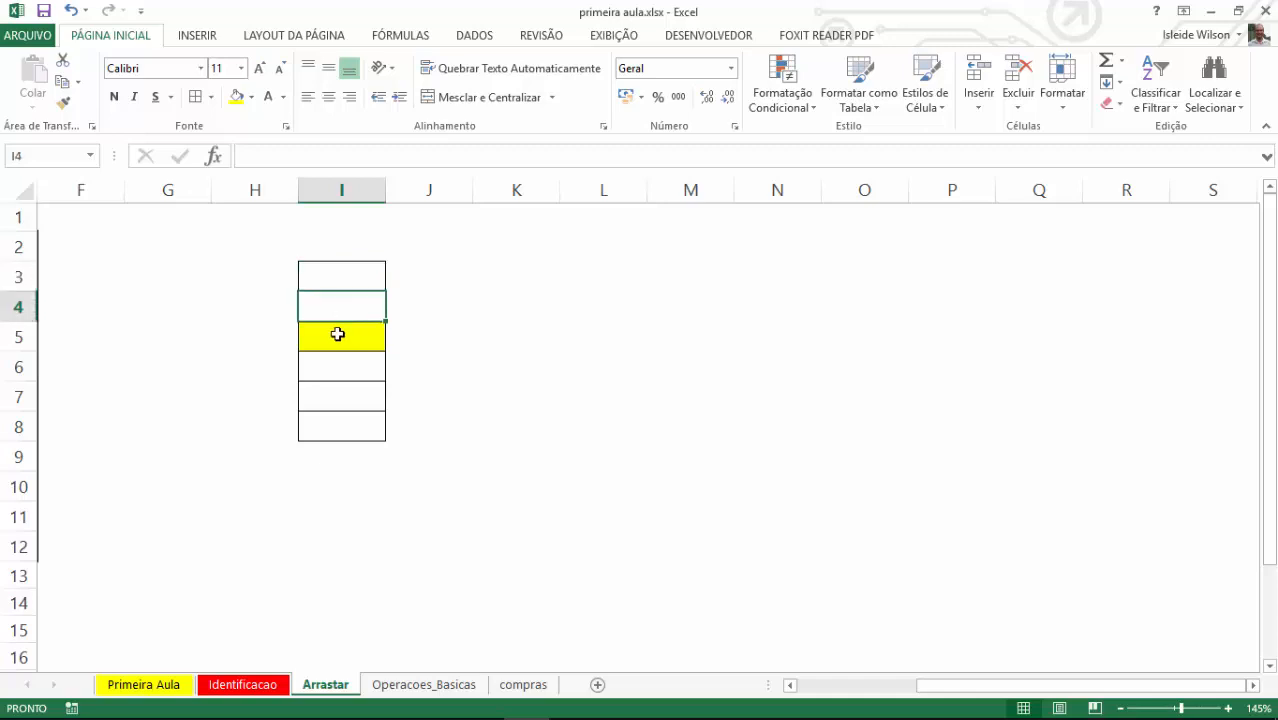
click(337, 334)
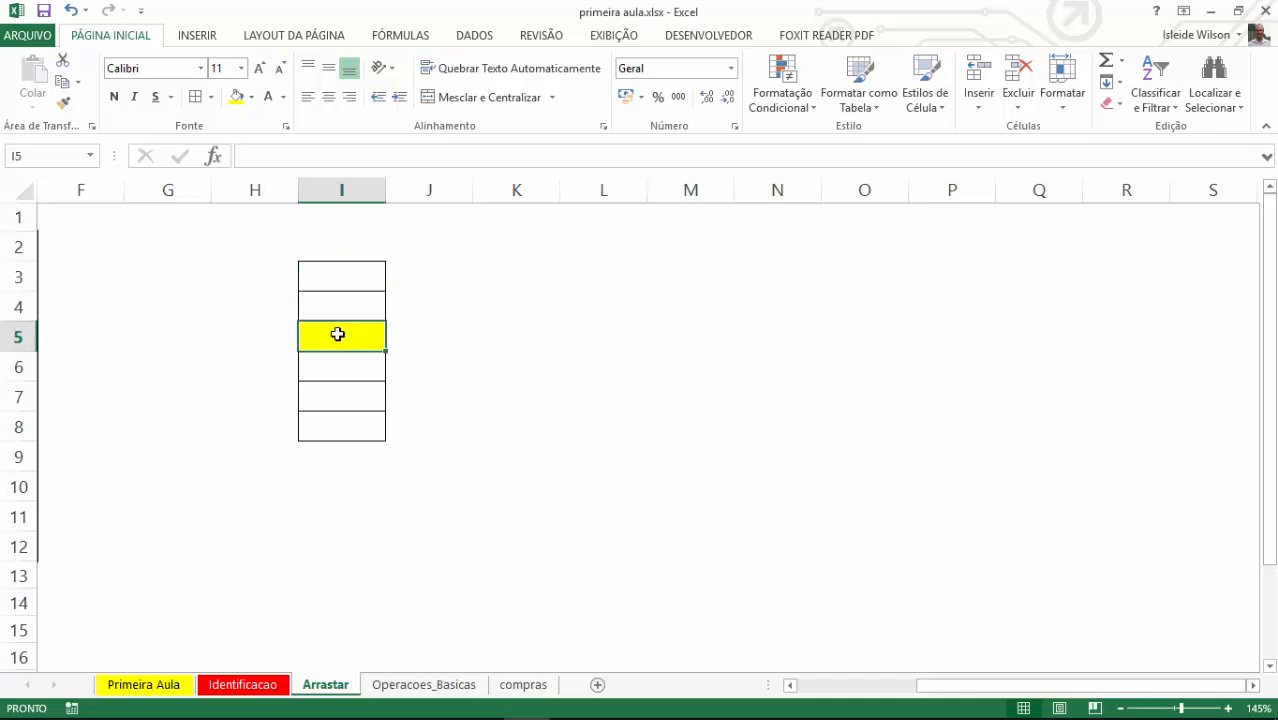
- Select the range I5:I8 and the range I3:L8 to demonstrate selecting several cells, and clear the selection
drag(337, 334, 354, 437)
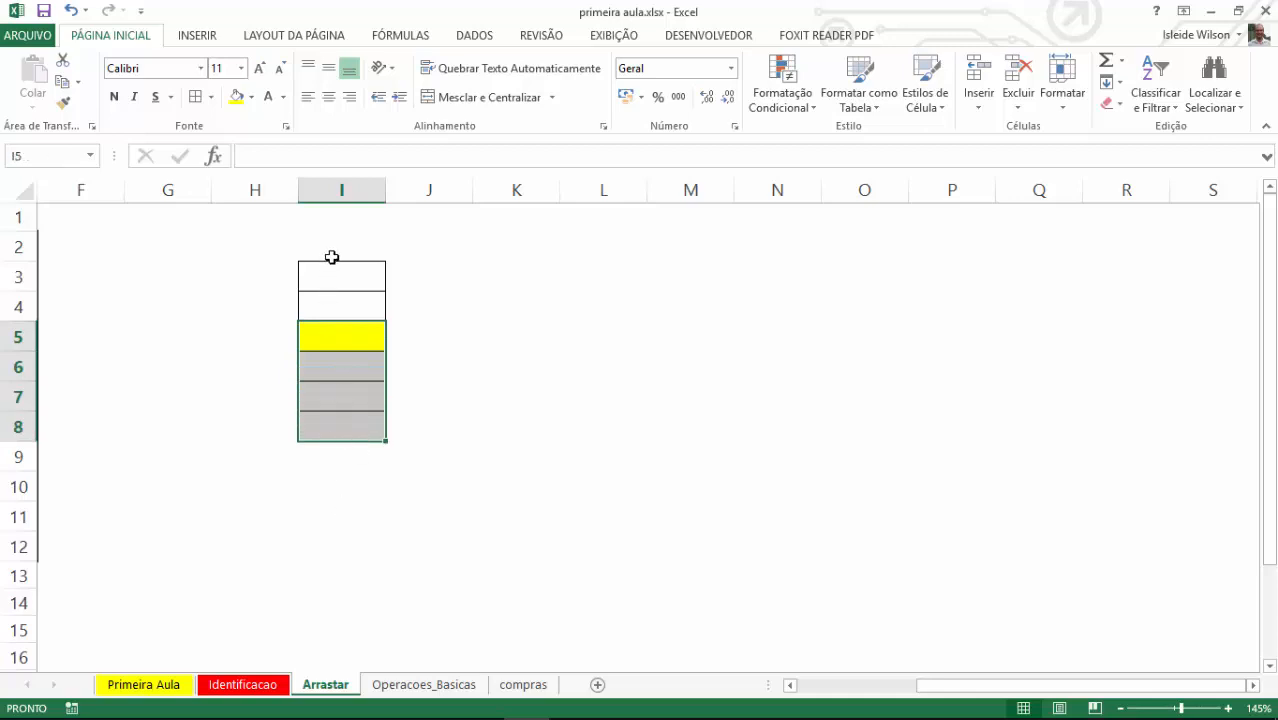
drag(333, 264, 626, 430)
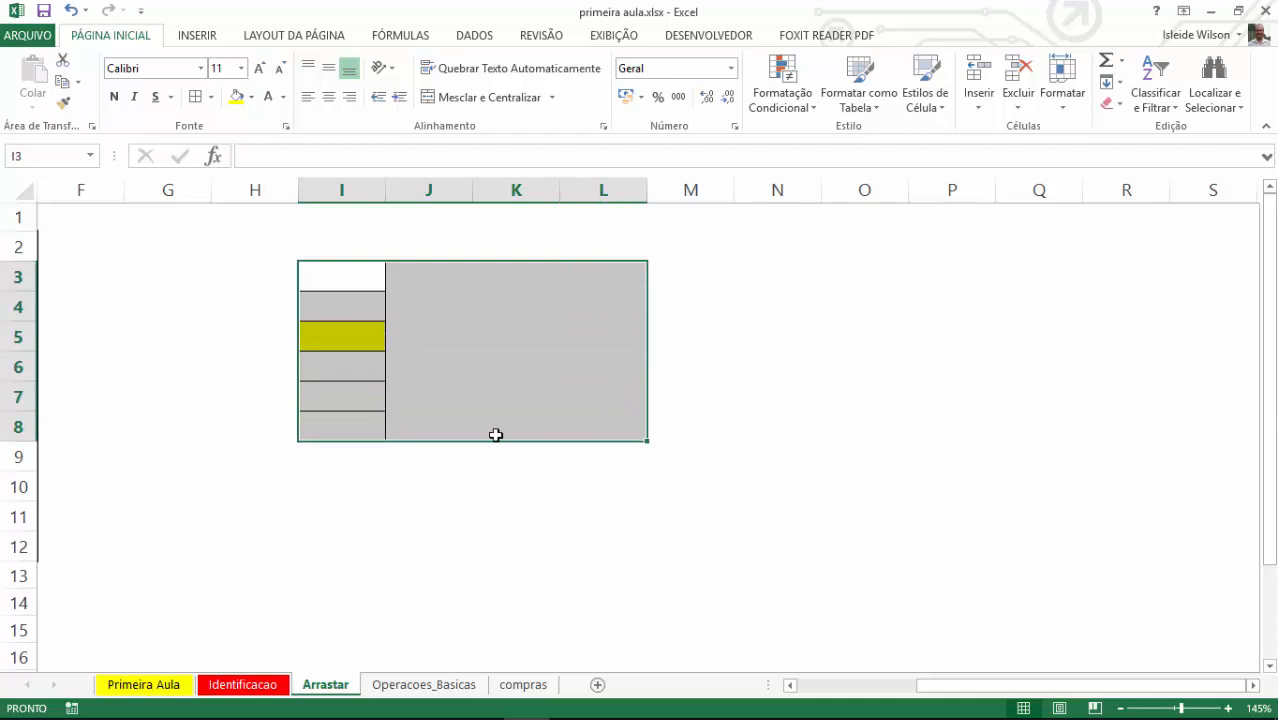
click(392, 314)
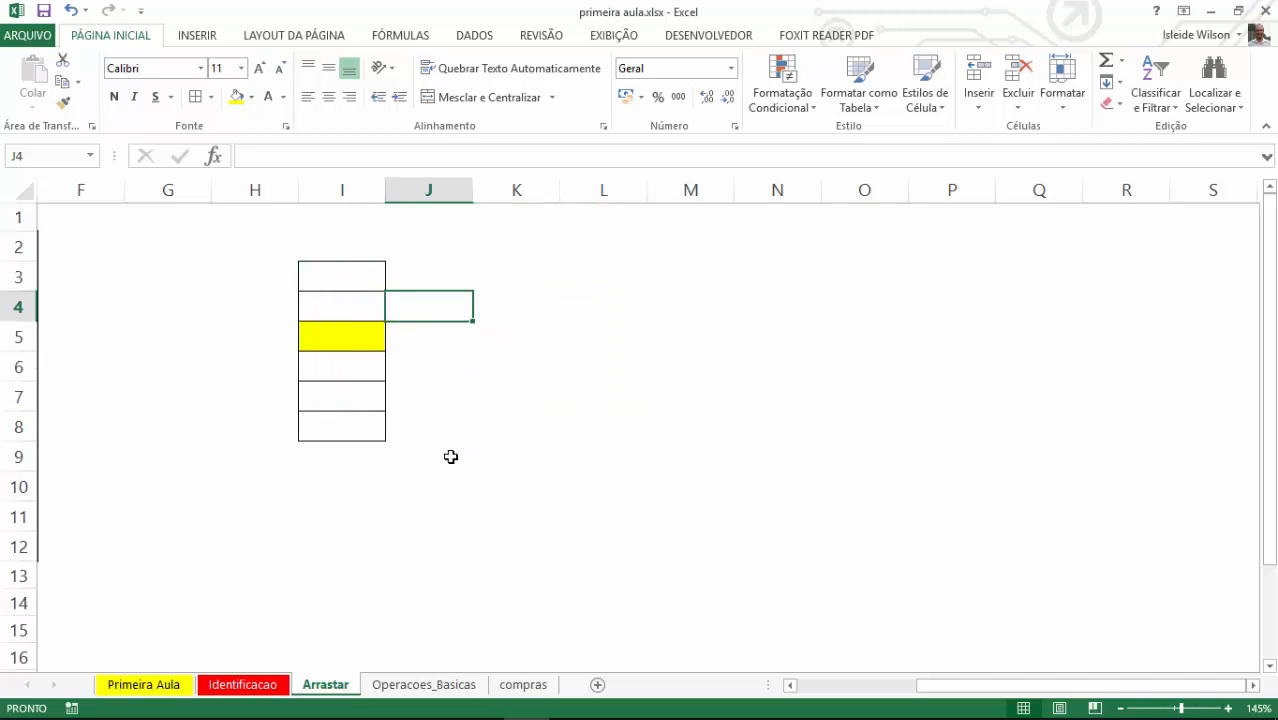
- Move the yellow cell I5 to M3
click(346, 335)
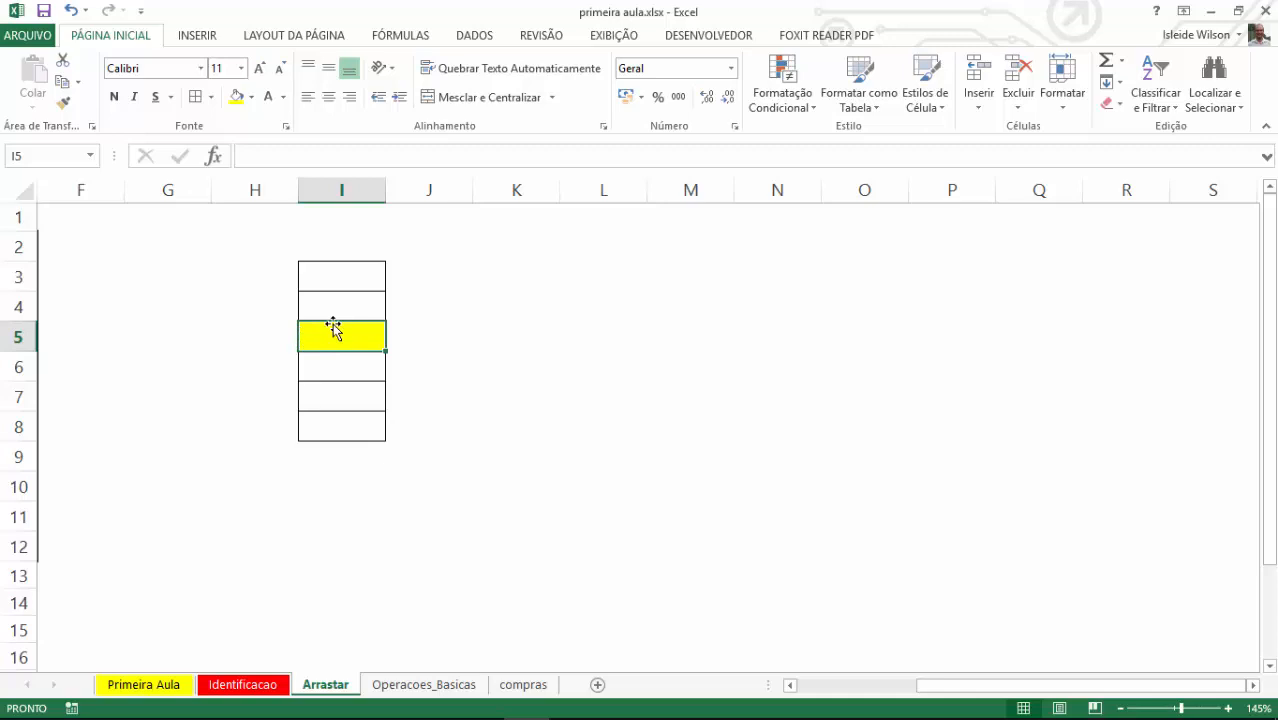
drag(334, 328, 706, 295)
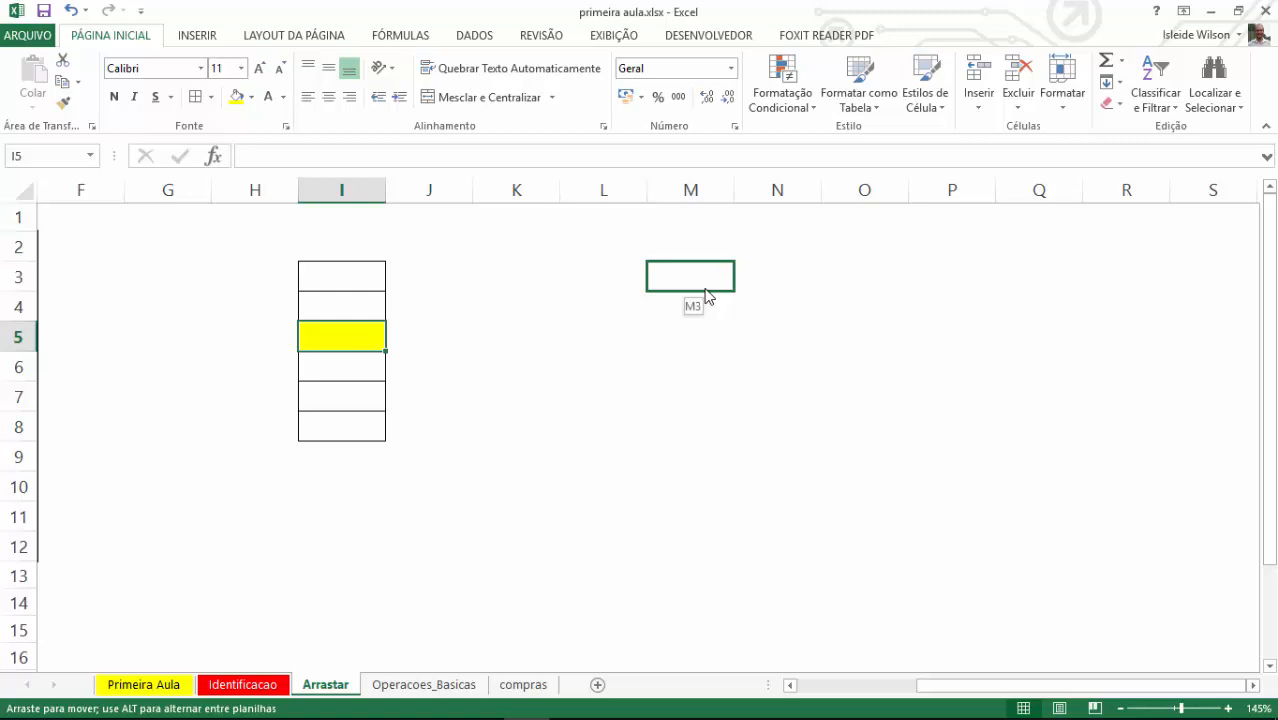
drag(705, 295, 706, 295)
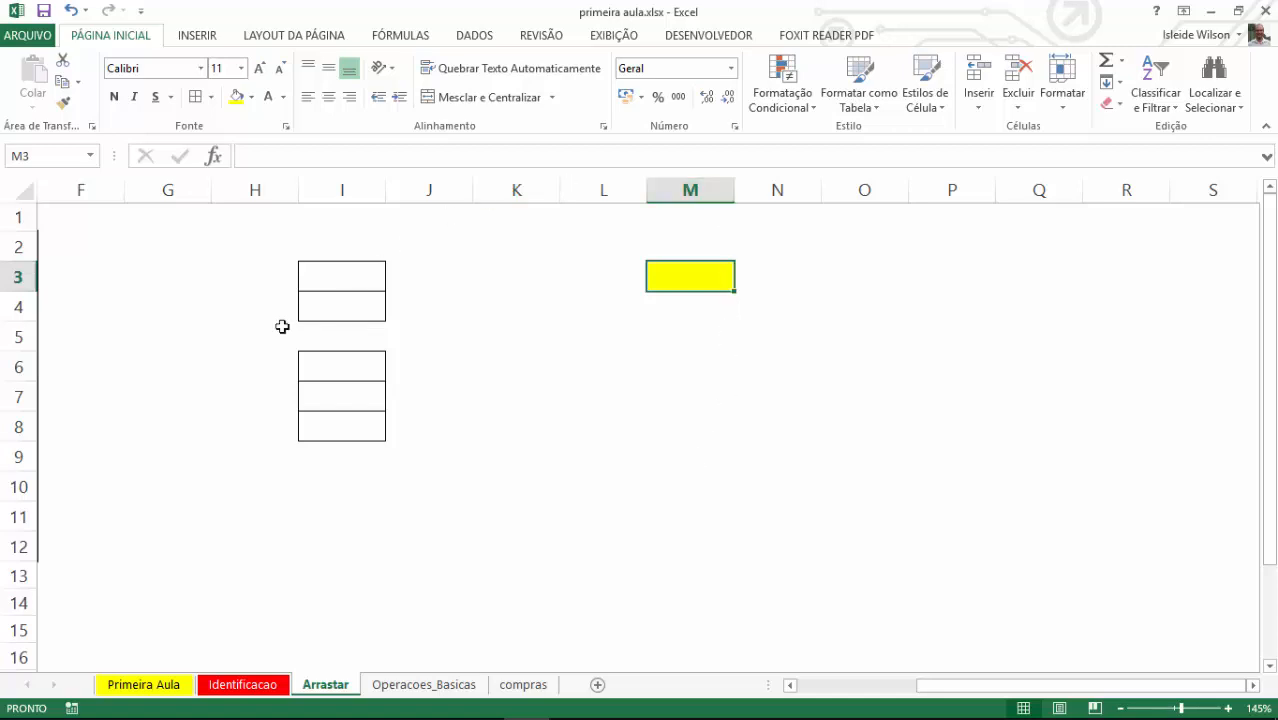
- Move the bordered cell I3 to L3, beside the yellow cell
click(333, 271)
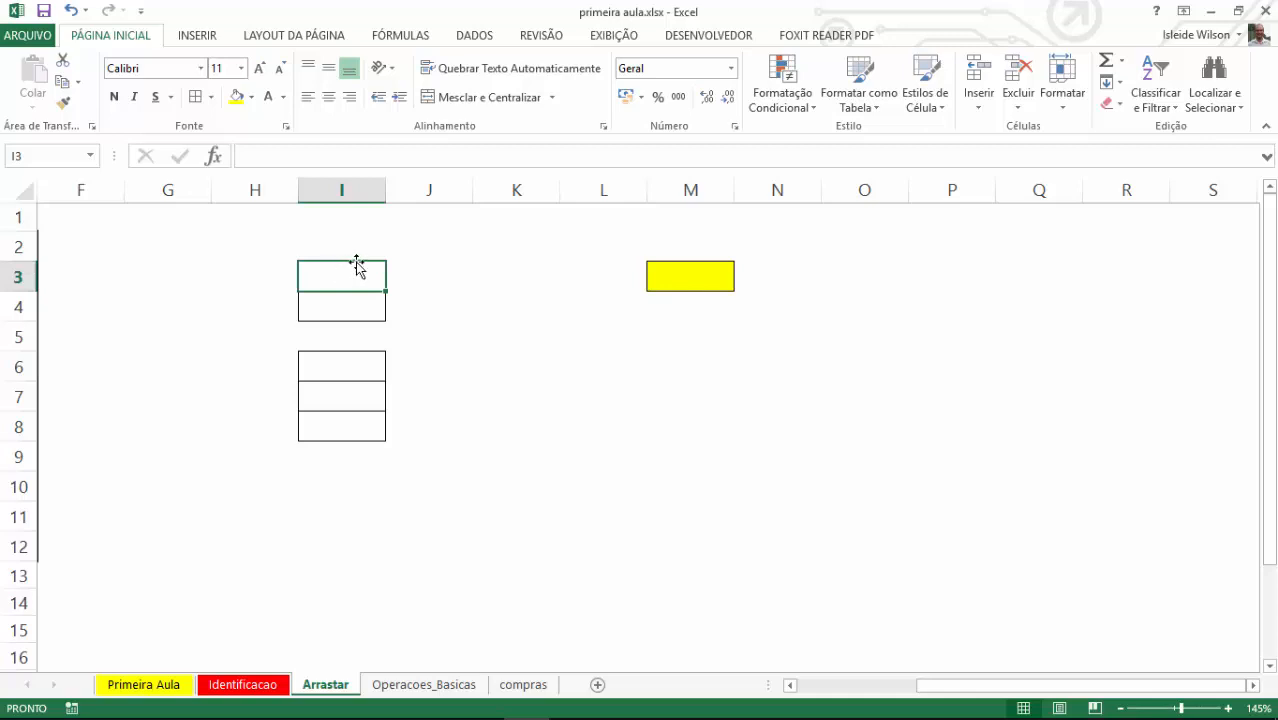
drag(357, 265, 600, 287)
click(585, 390)
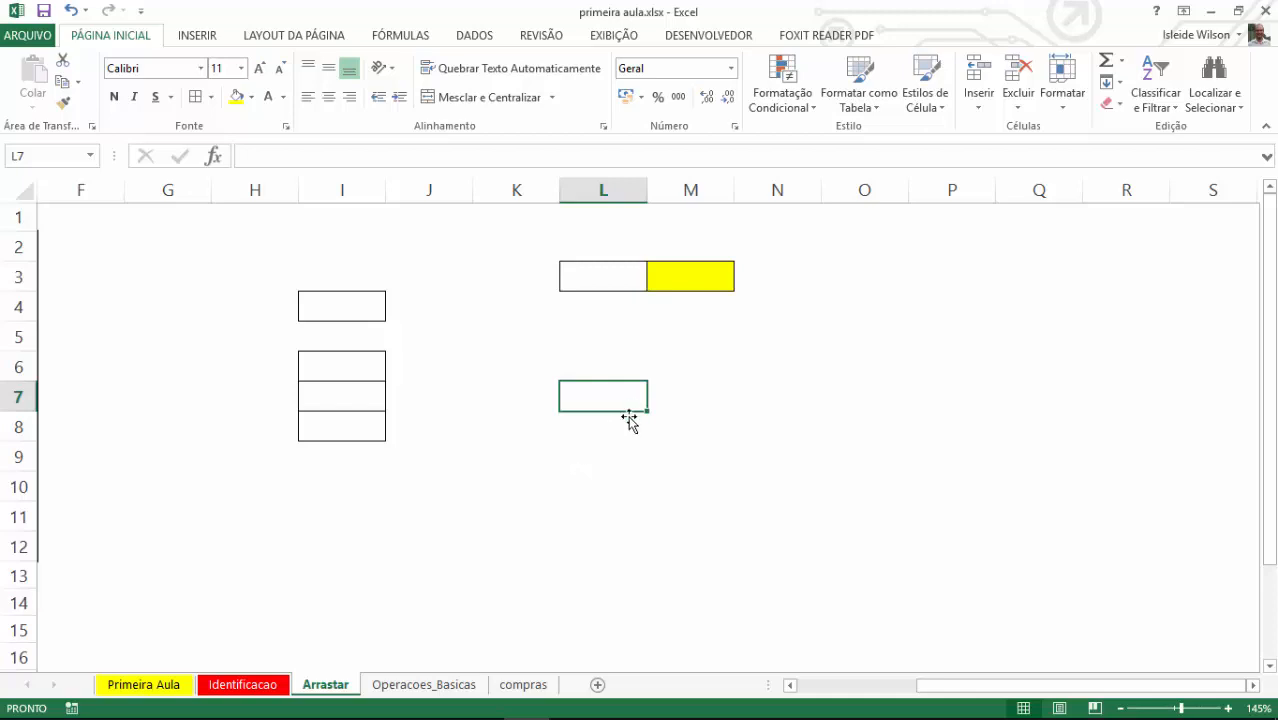
- Extend the yellow cell M3 down through M12 with the fill handle
click(695, 275)
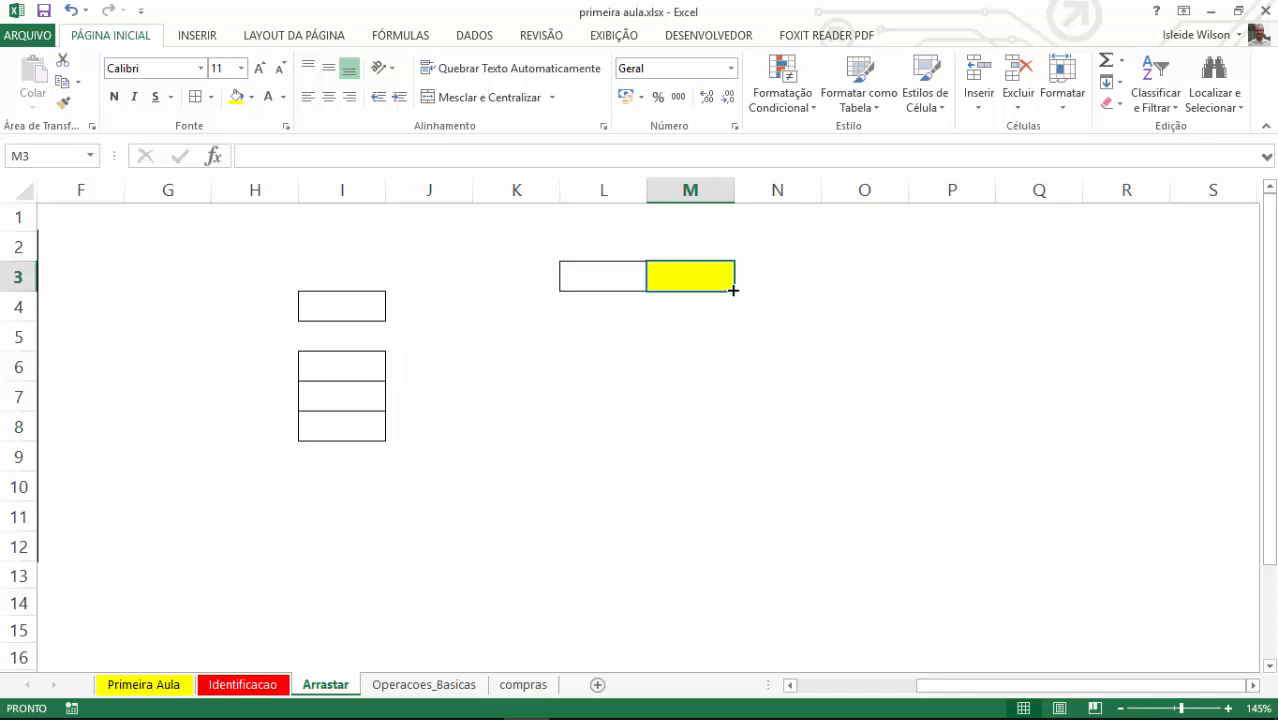
drag(734, 292, 728, 368)
drag(727, 491, 727, 551)
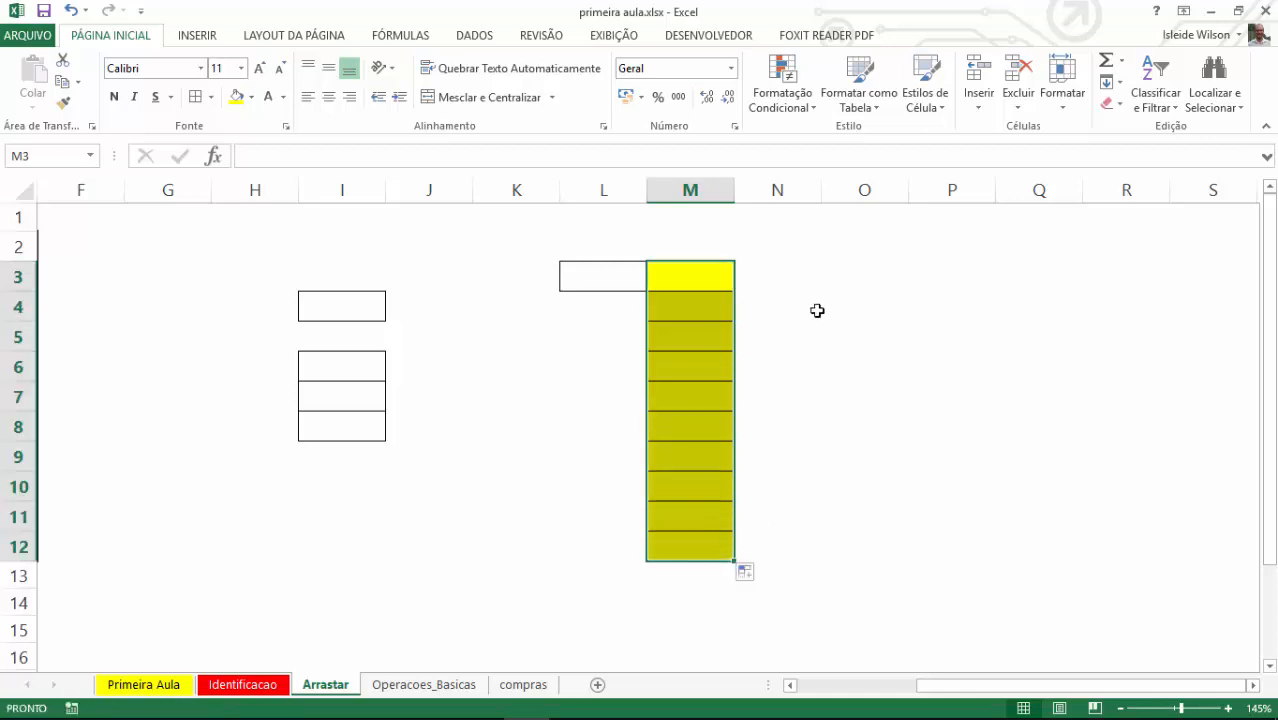
click(773, 280)
- Check the copied formatting cell by cell from M3 down to M12
click(682, 273)
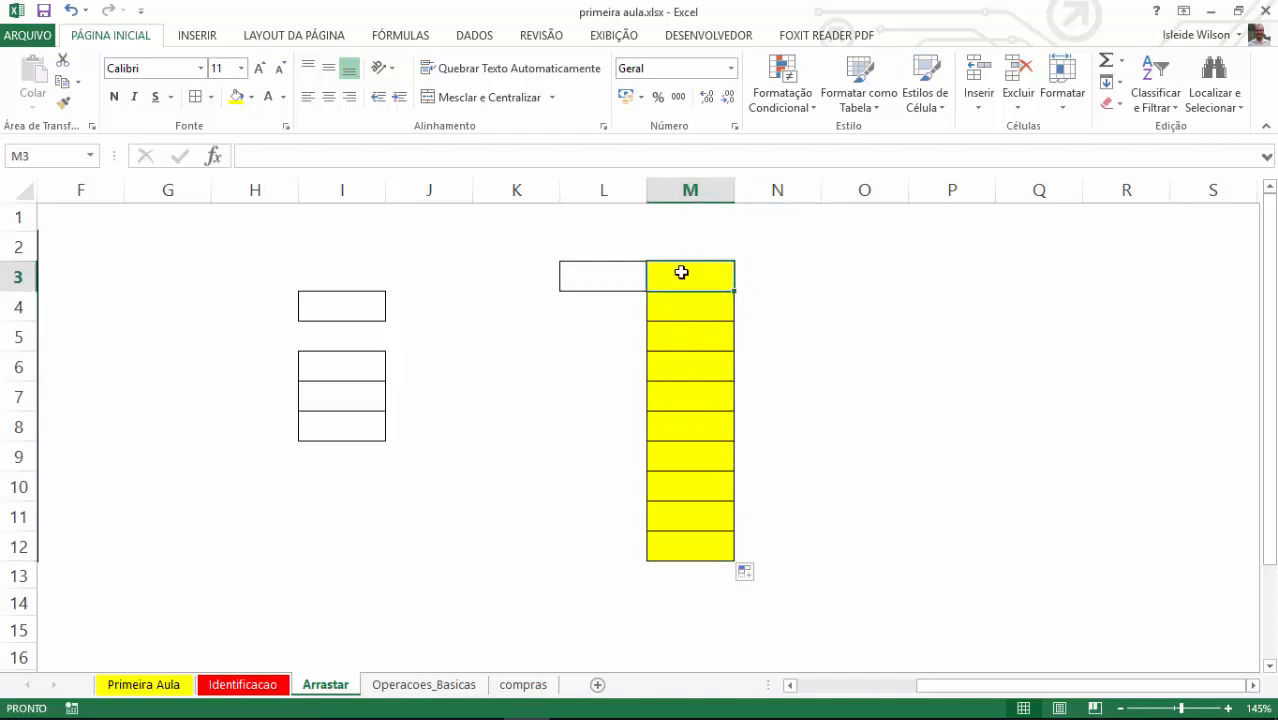
click(672, 317)
click(679, 328)
click(681, 366)
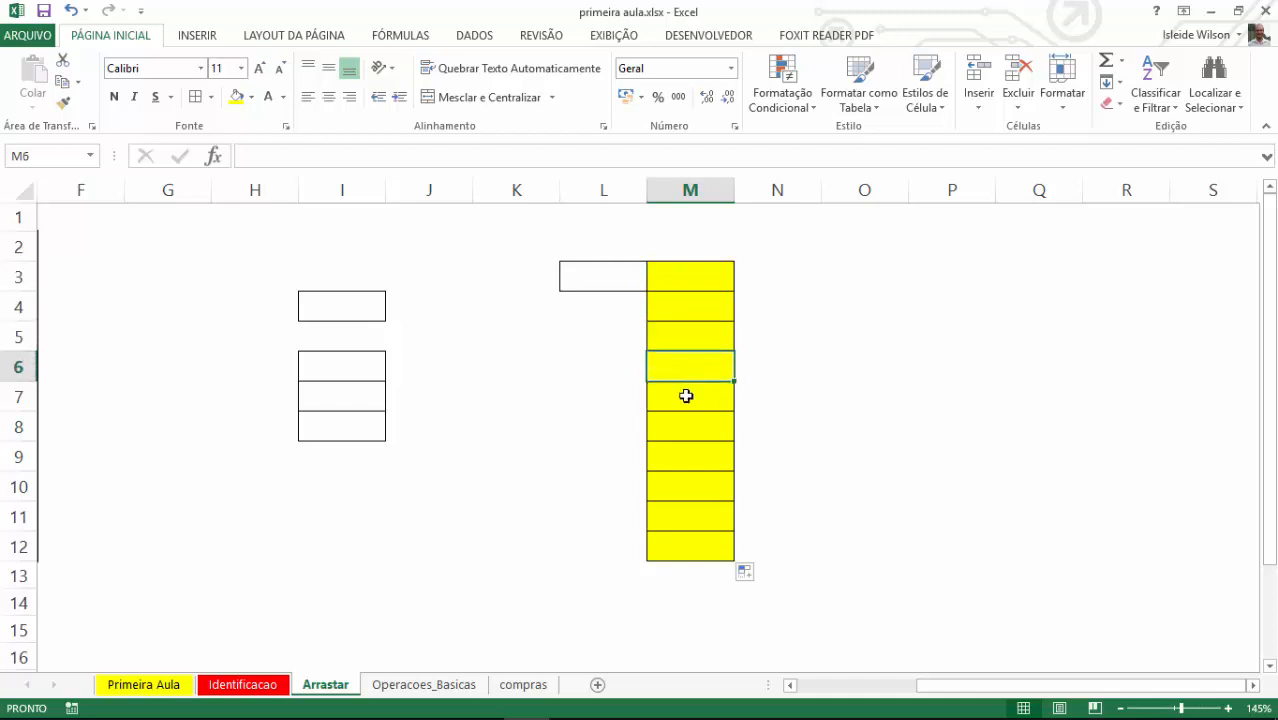
click(683, 426)
click(683, 456)
click(683, 486)
click(682, 519)
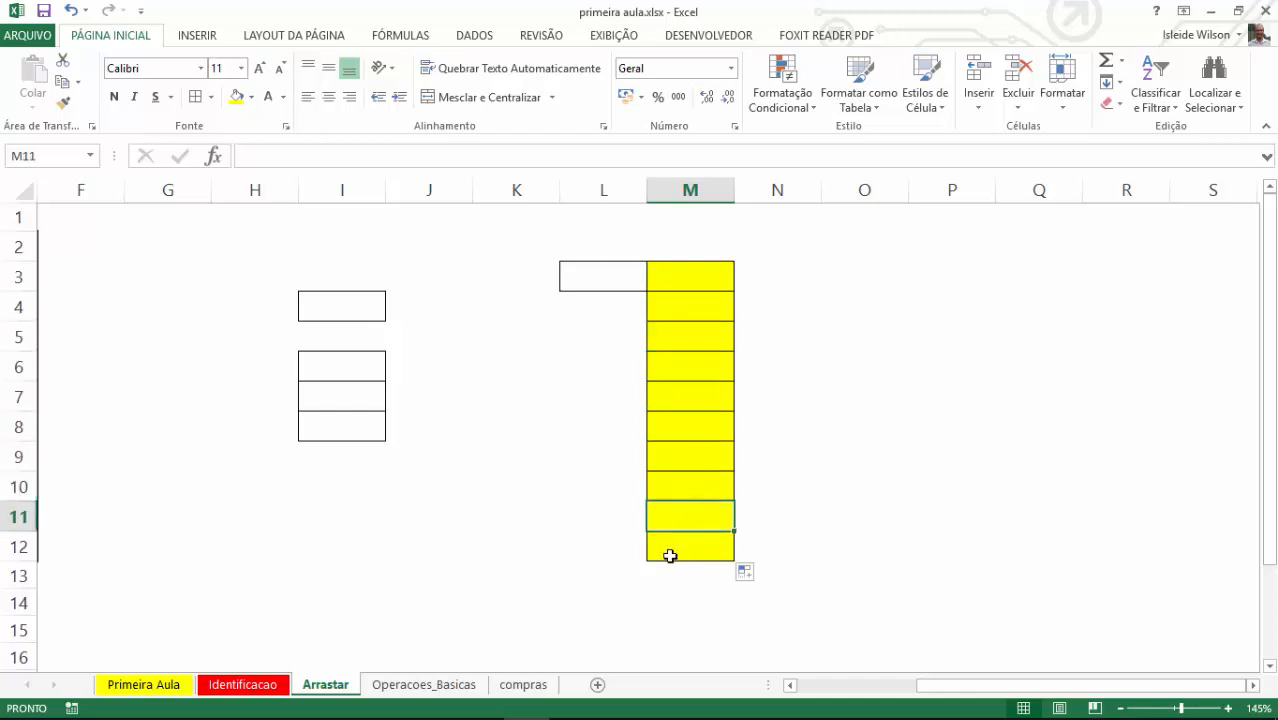
click(670, 552)
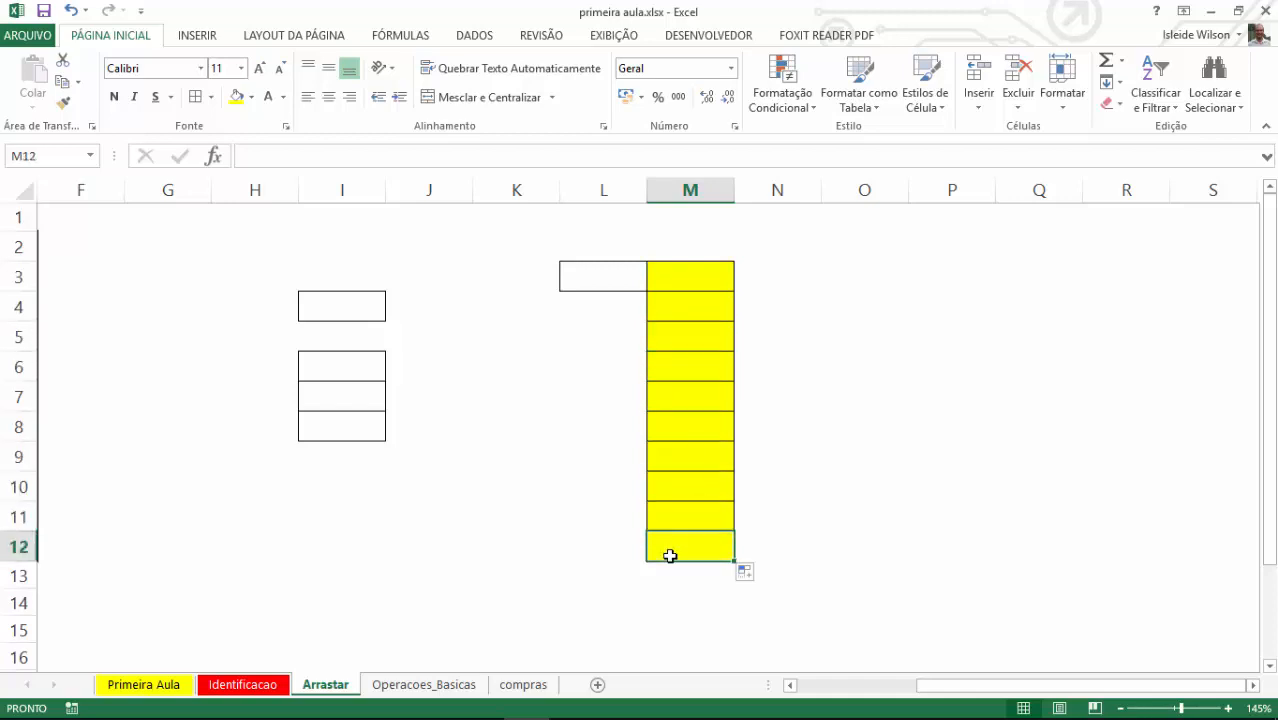
- Move the bordered cell I4 to I2 and the yellow cell M4 to O3
click(351, 305)
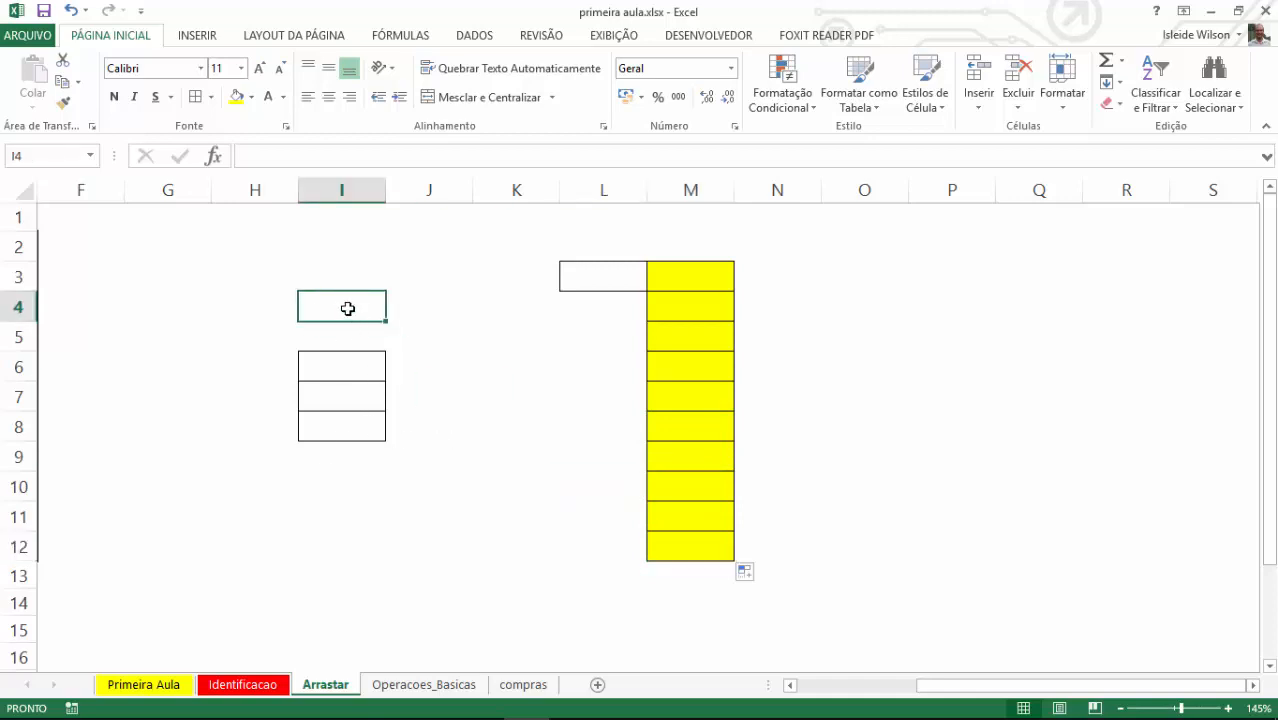
drag(351, 291, 374, 257)
click(702, 311)
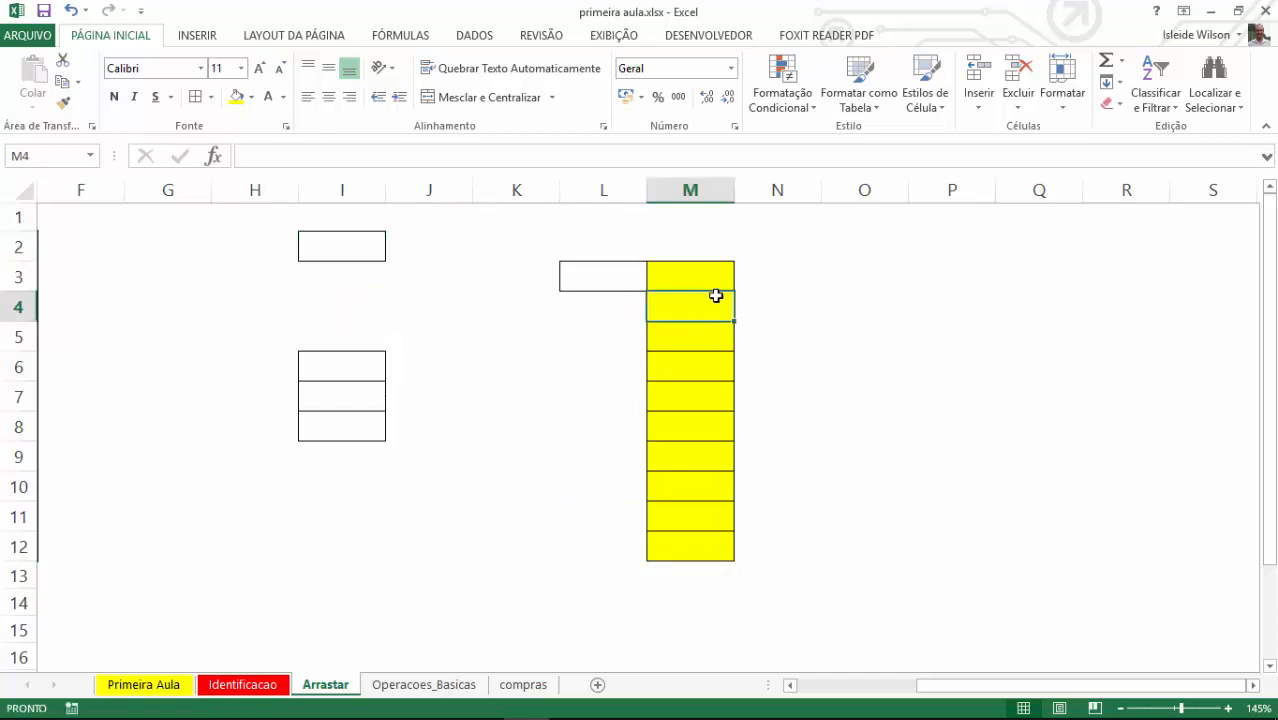
drag(718, 291, 899, 285)
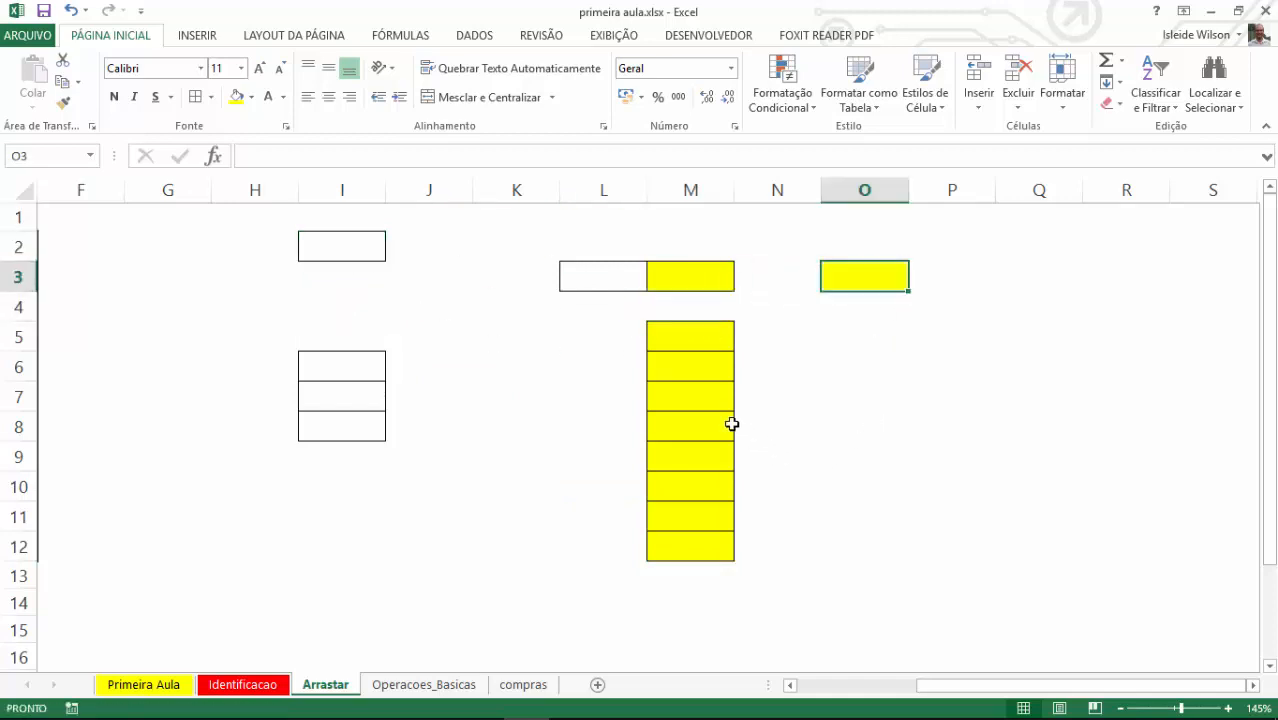
- Move the yellow cell M7 to column O and extend its formatting over O5 through O11
click(694, 392)
drag(699, 386, 885, 526)
click(950, 462)
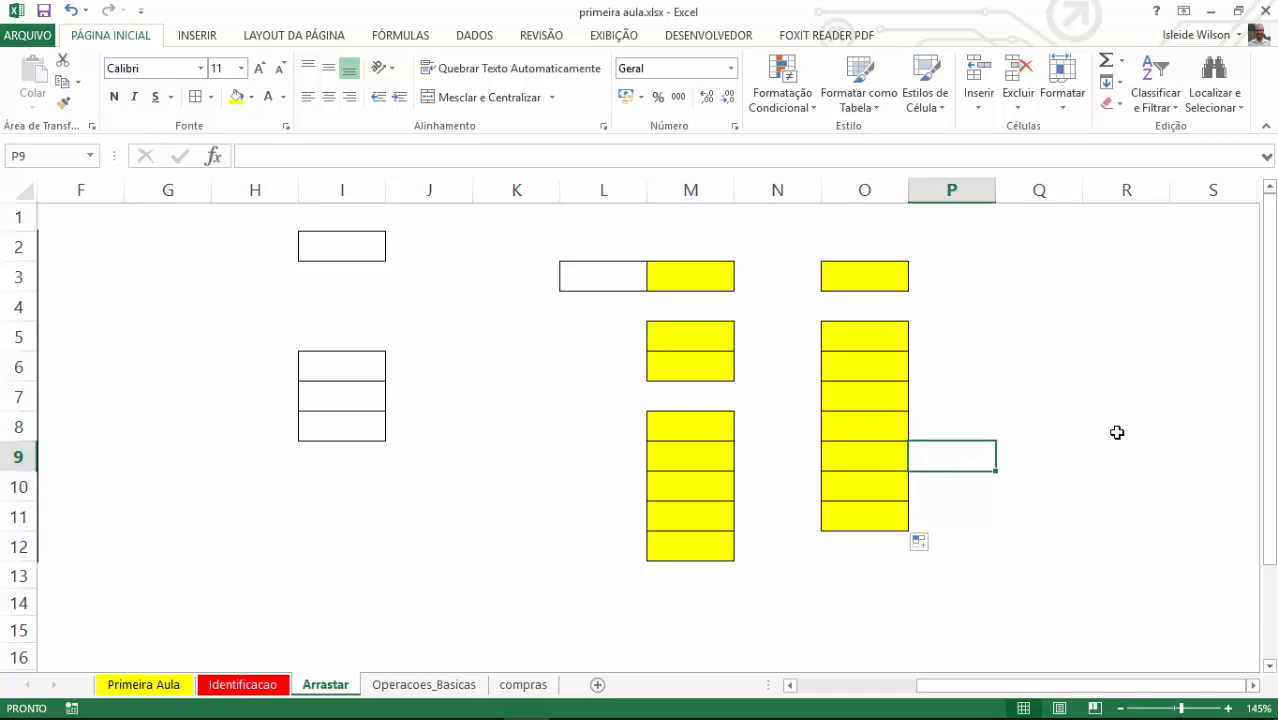
- Fill the value 1 from A2 down through A12 in the Números column
click(869, 686)
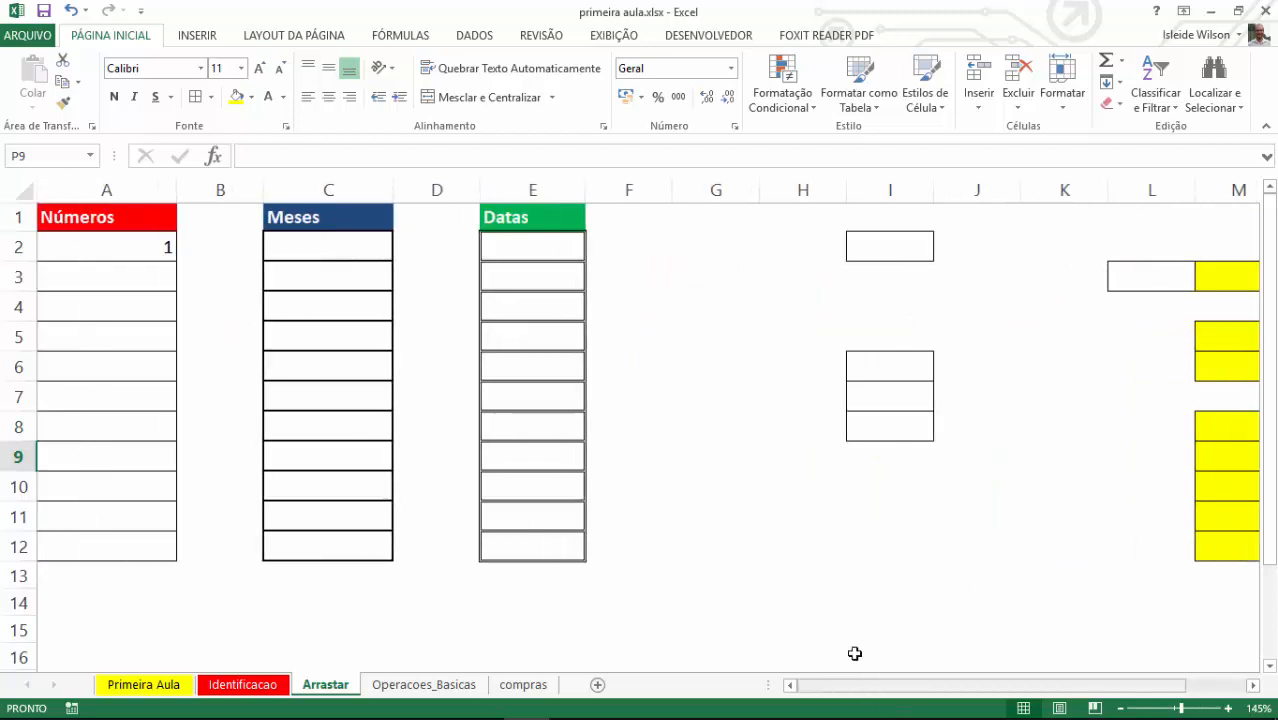
click(668, 216)
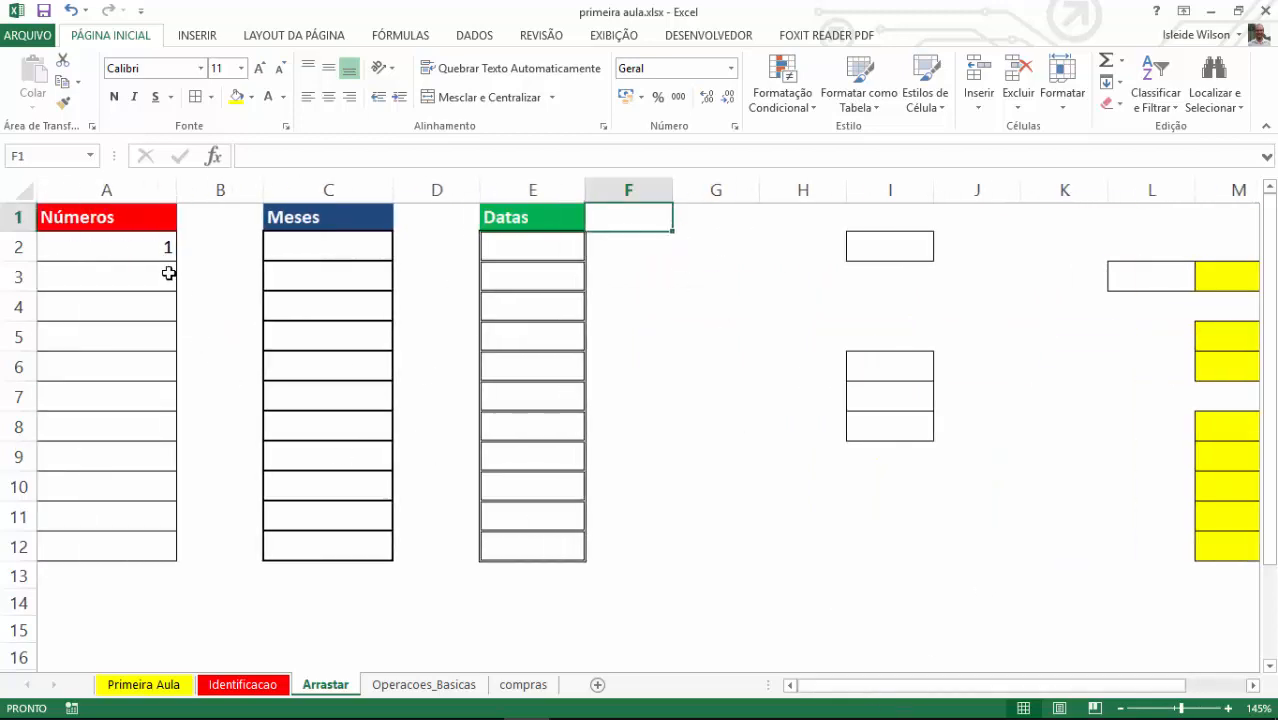
click(138, 248)
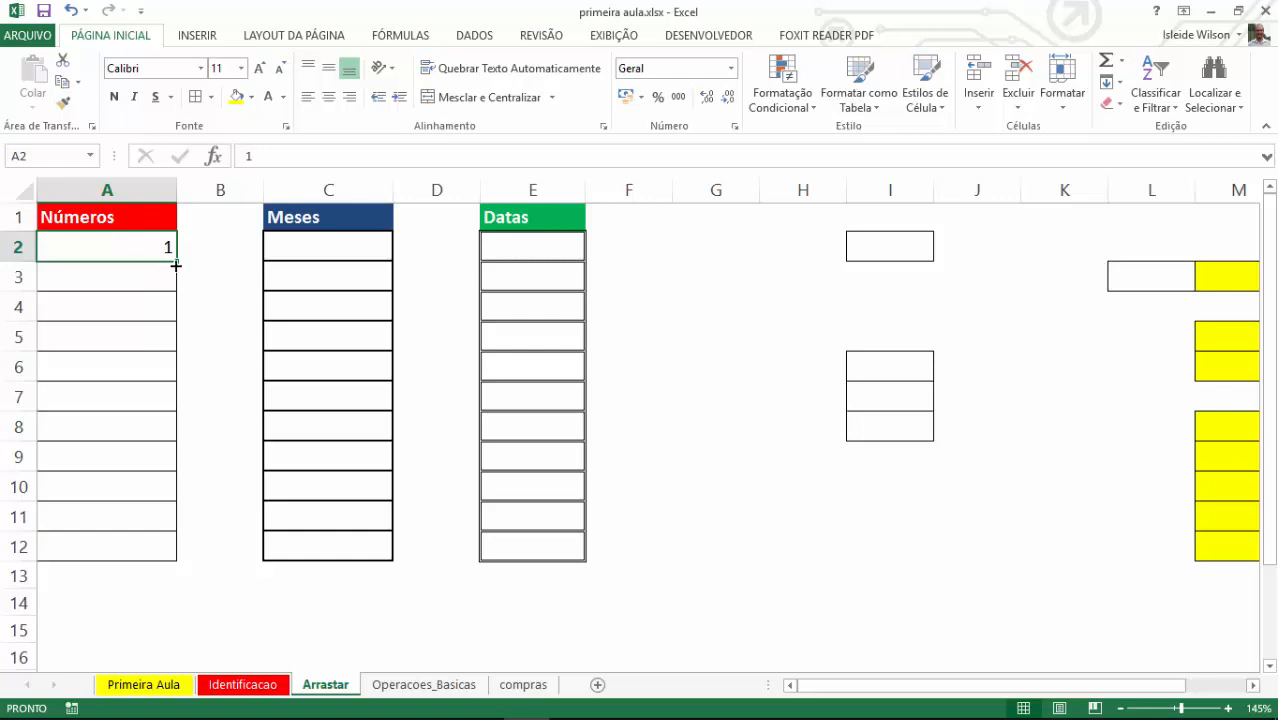
drag(176, 263, 205, 573)
click(256, 597)
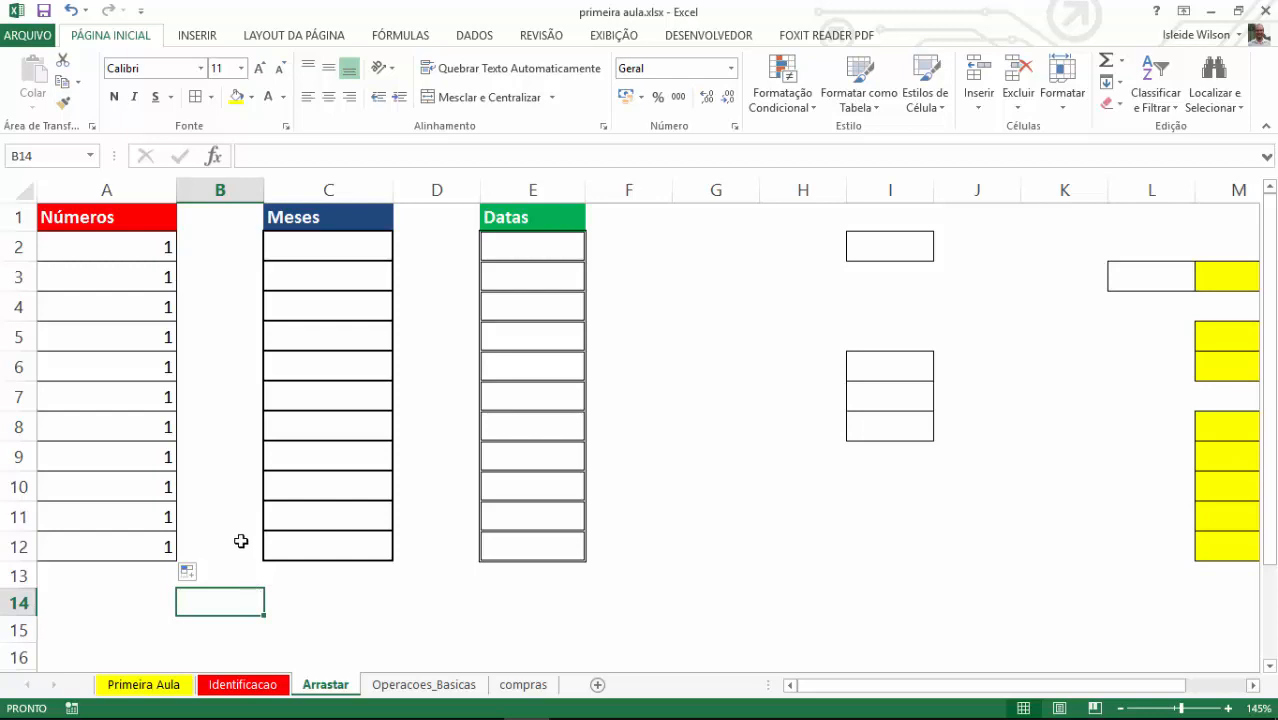
- Clear A2 through A12 in the Números column and enter 1 in A2
drag(148, 250, 157, 551)
key(Delete)
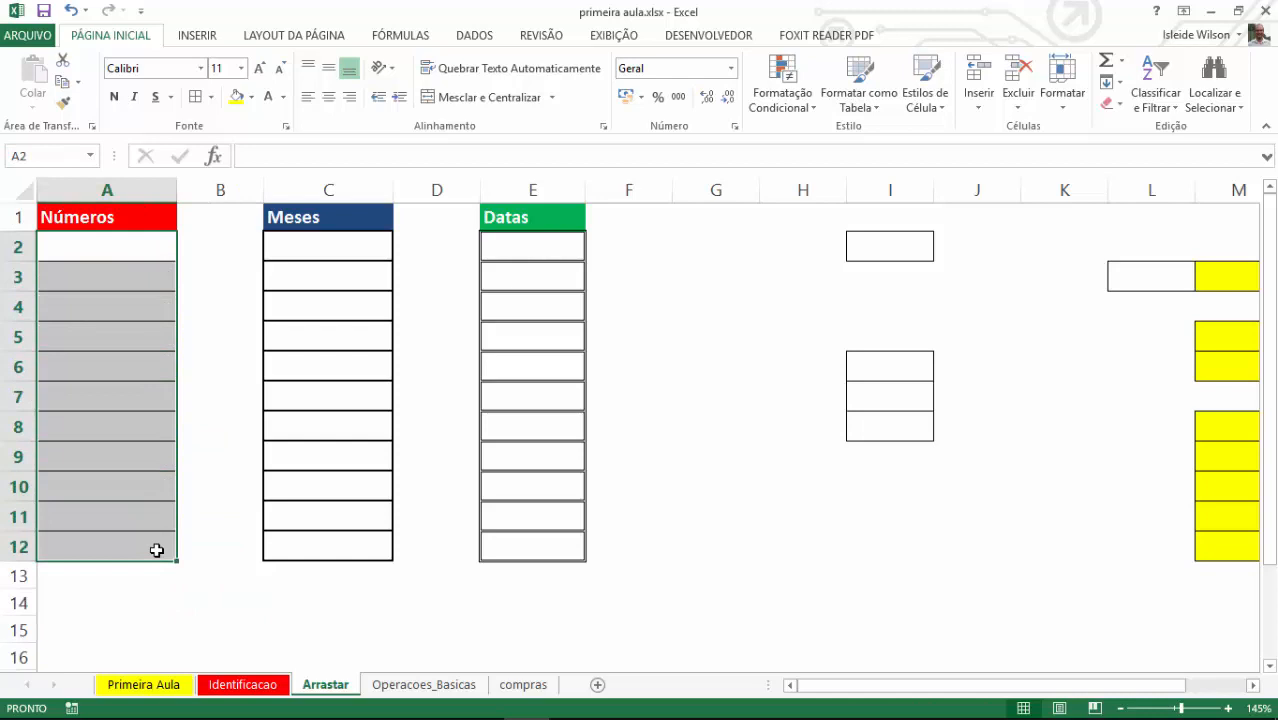
click(242, 369)
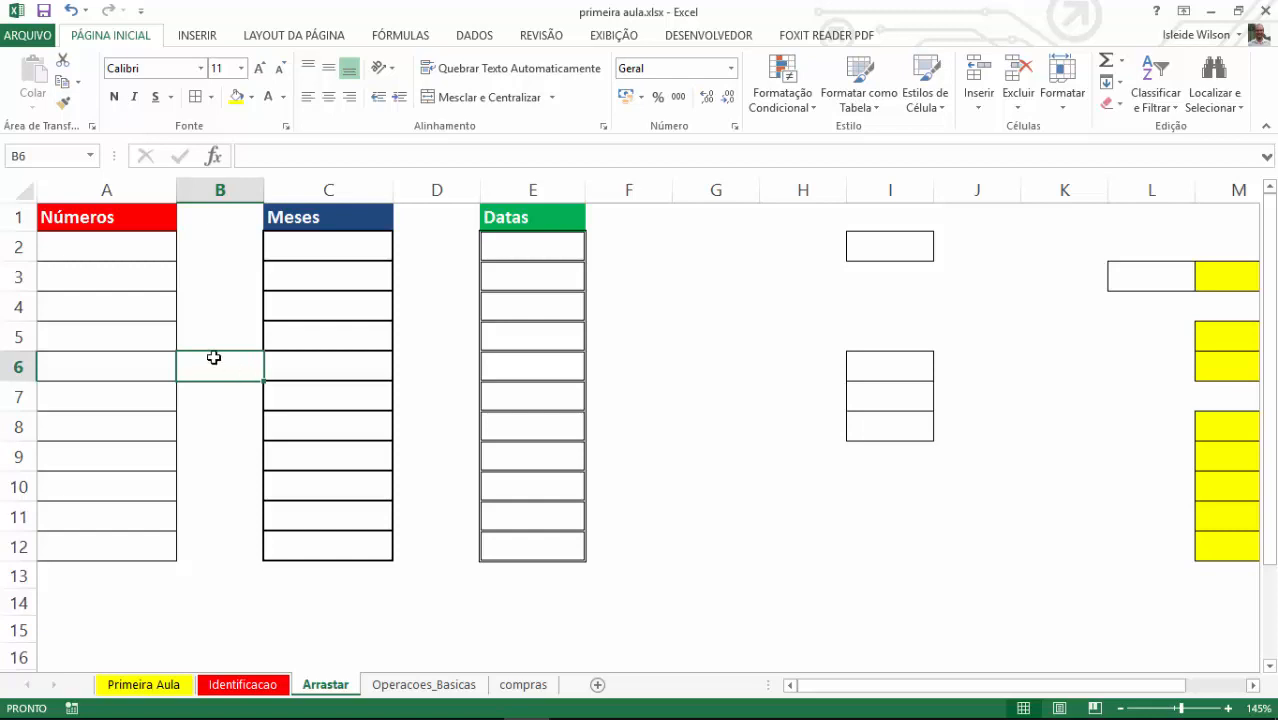
click(132, 239)
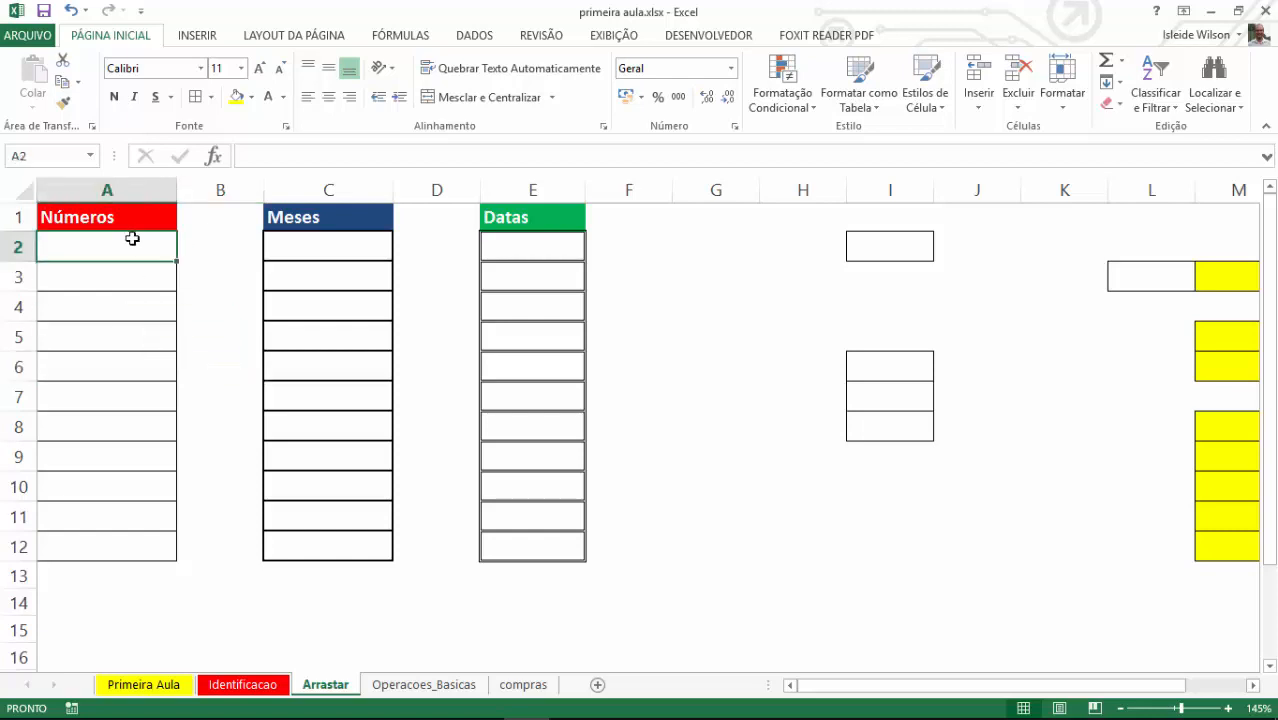
text(1)
key(Return)
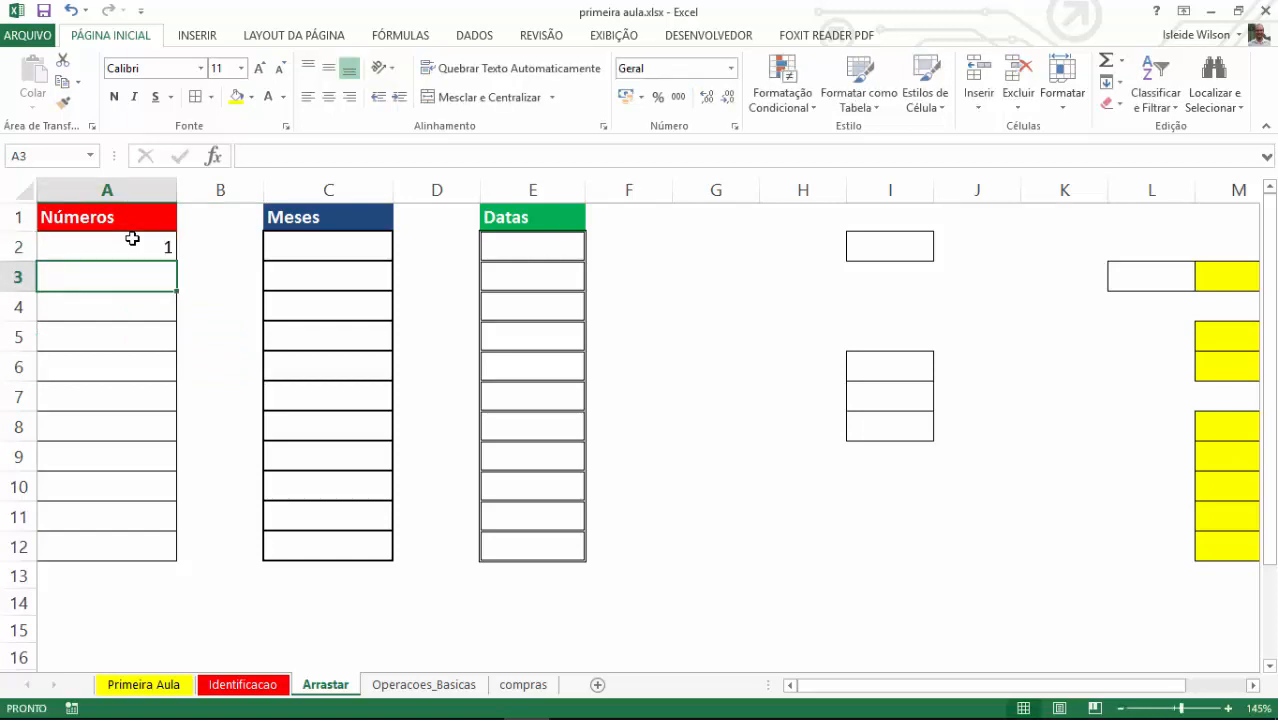
- Try to fill from A2 alone down through A12, and undo the fill
click(169, 249)
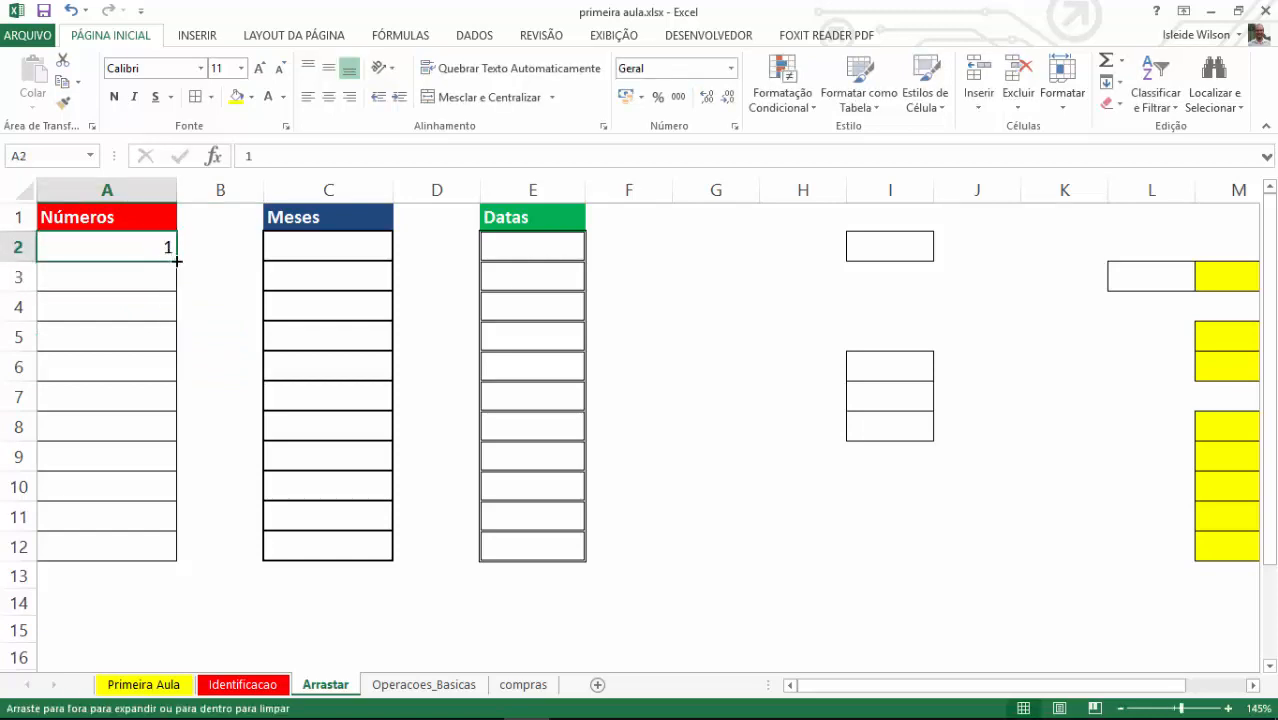
drag(176, 261, 181, 565)
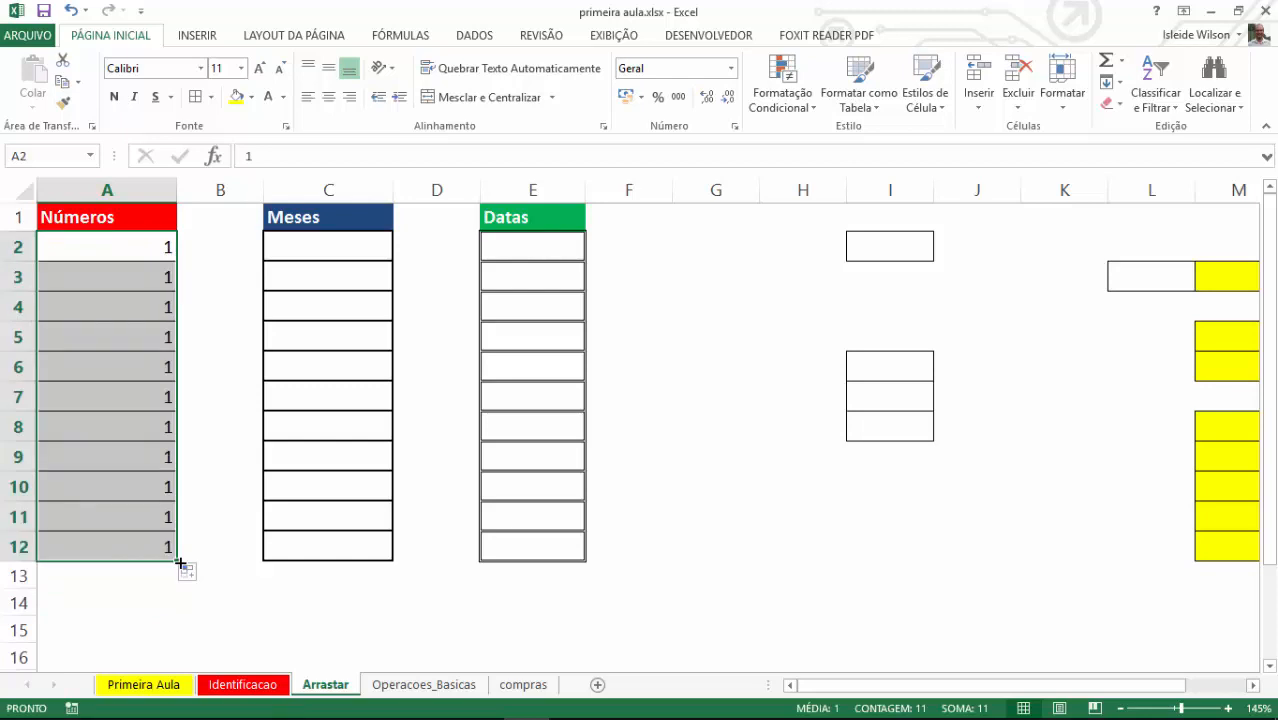
key(ctrl+z)
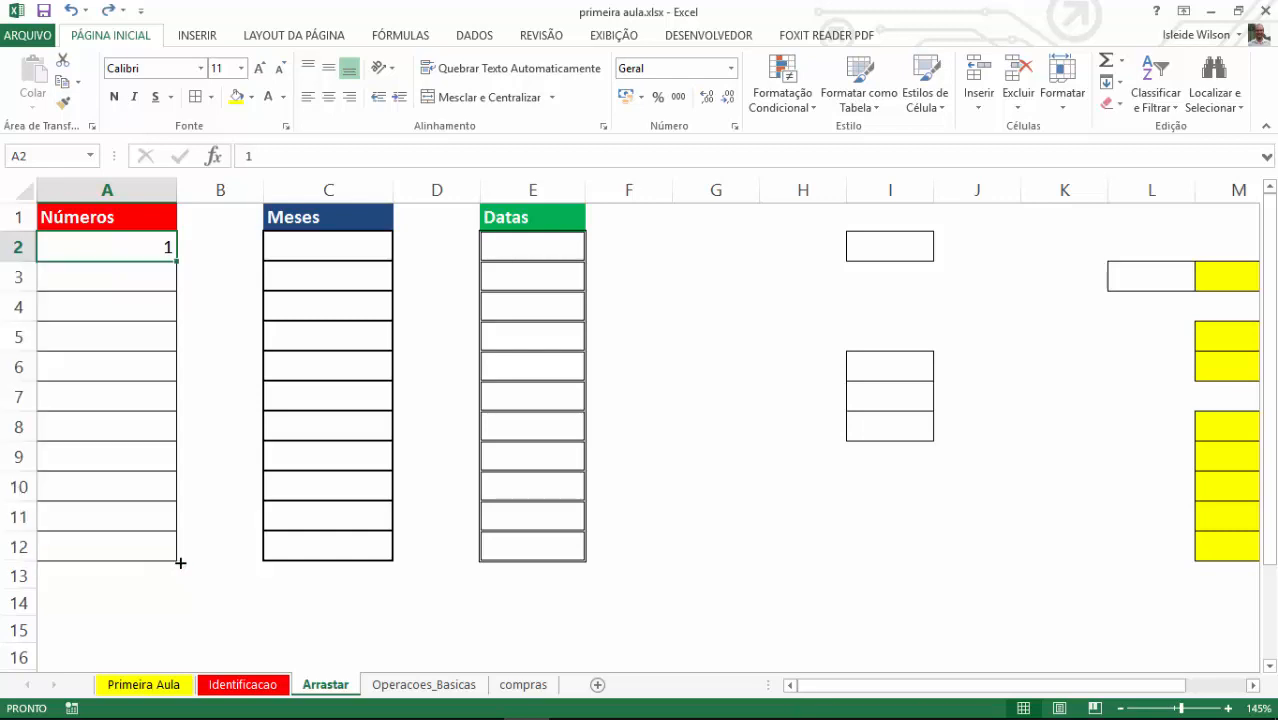
- Enter 2 in A3, below the first value of the Números column
key(Down)
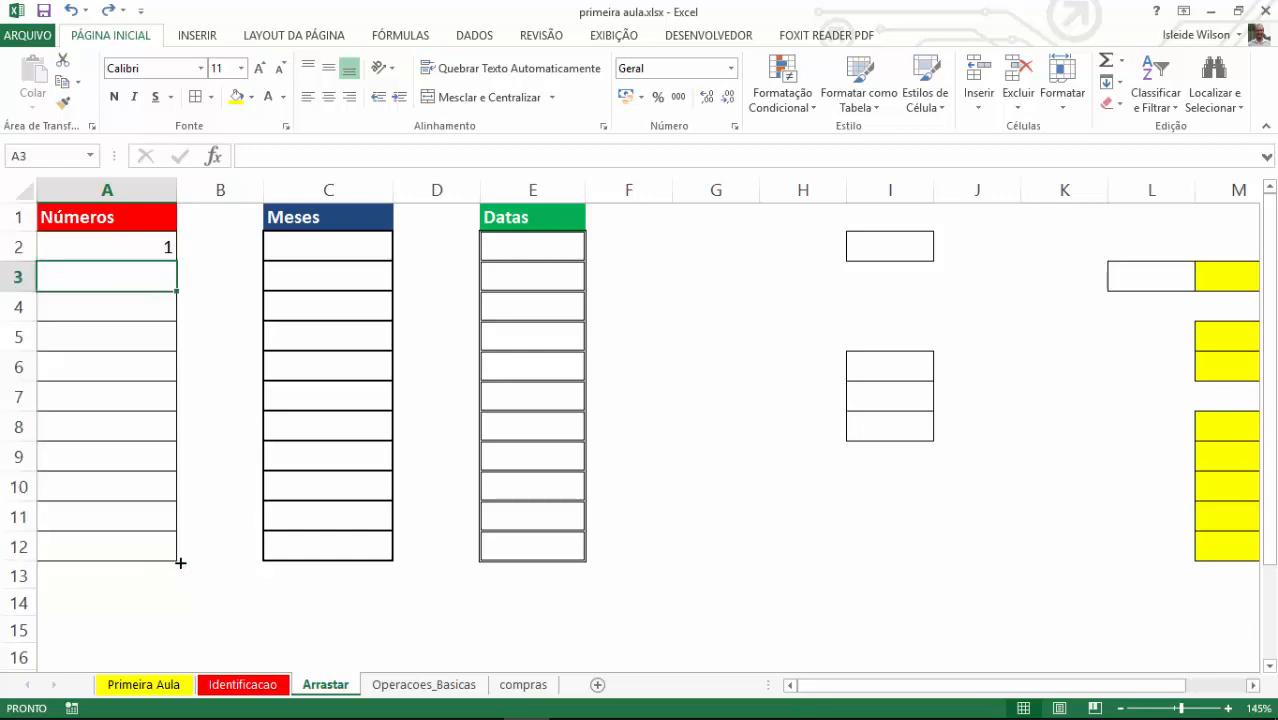
text(2)
key(Return)
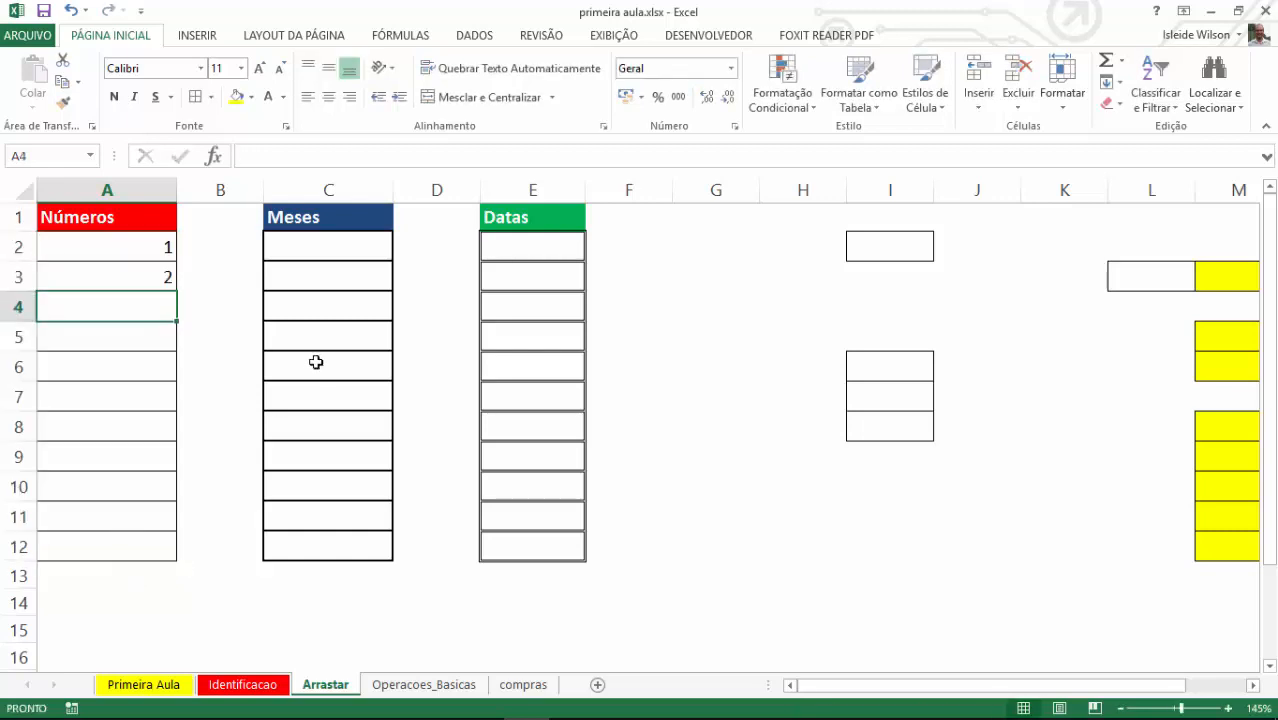
- Try to fill from A3 alone down through A12, and undo the fill
click(140, 240)
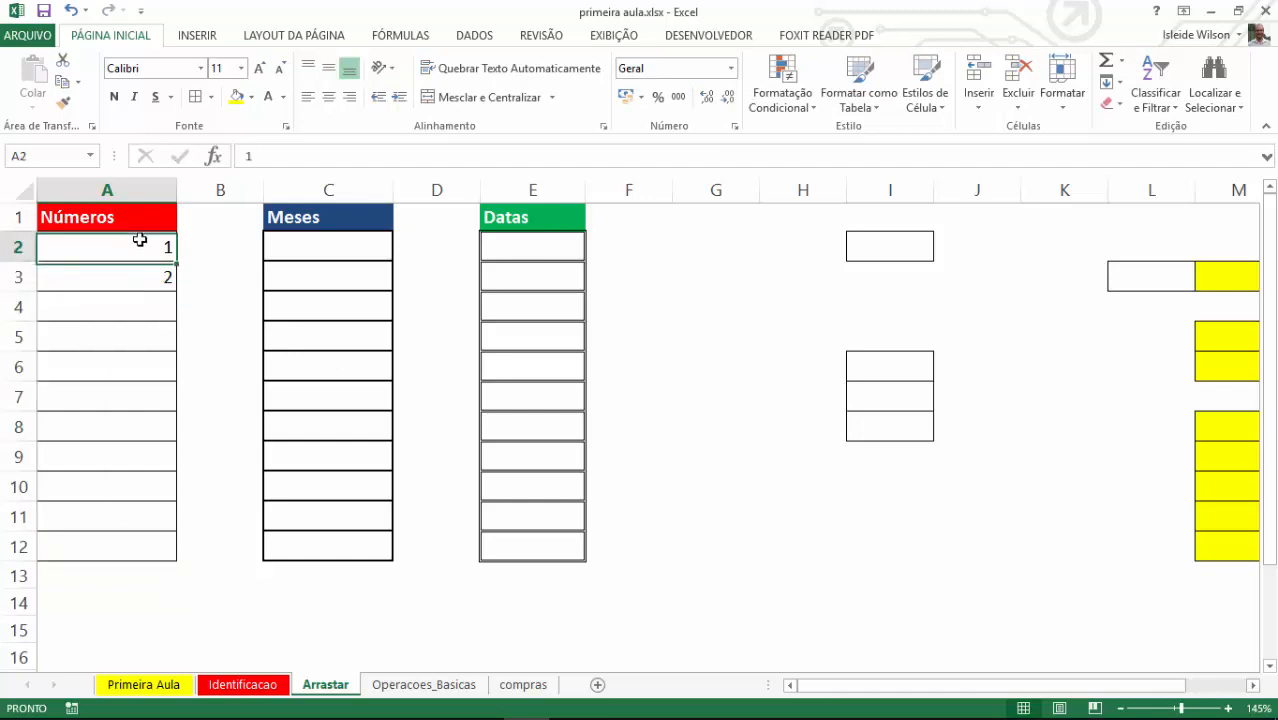
drag(140, 240, 143, 277)
click(151, 355)
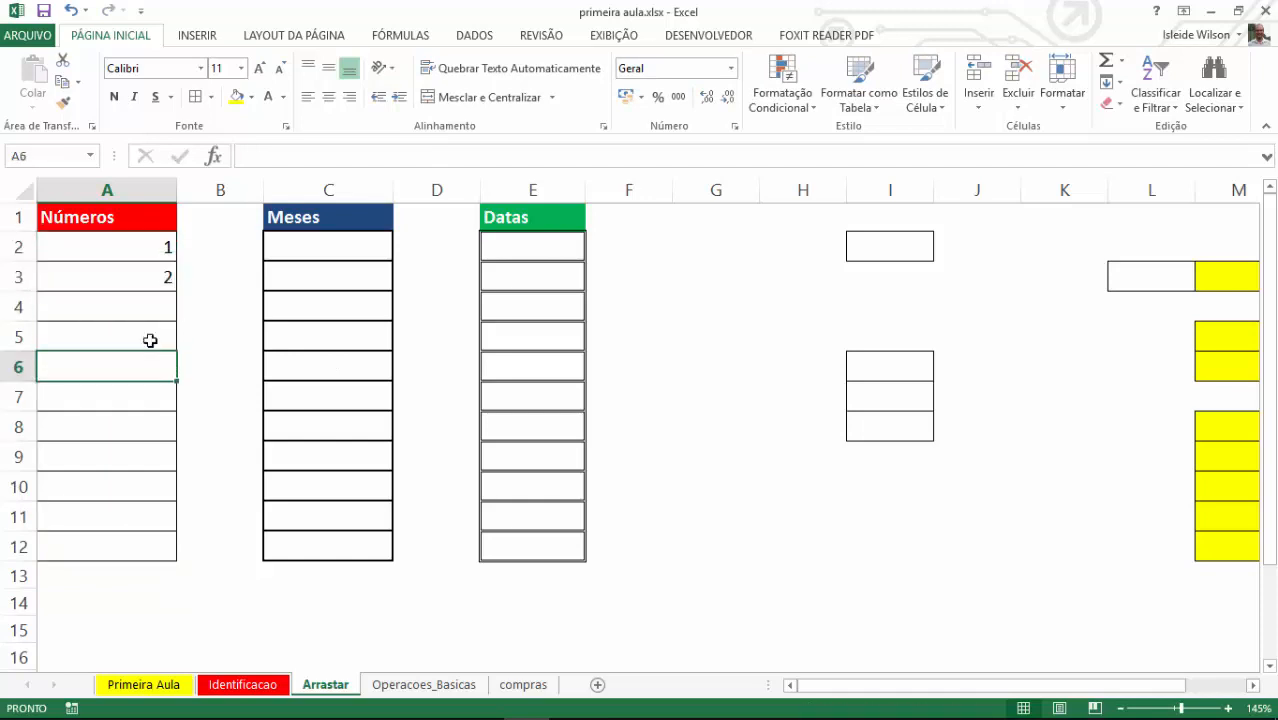
click(143, 277)
drag(177, 291, 202, 539)
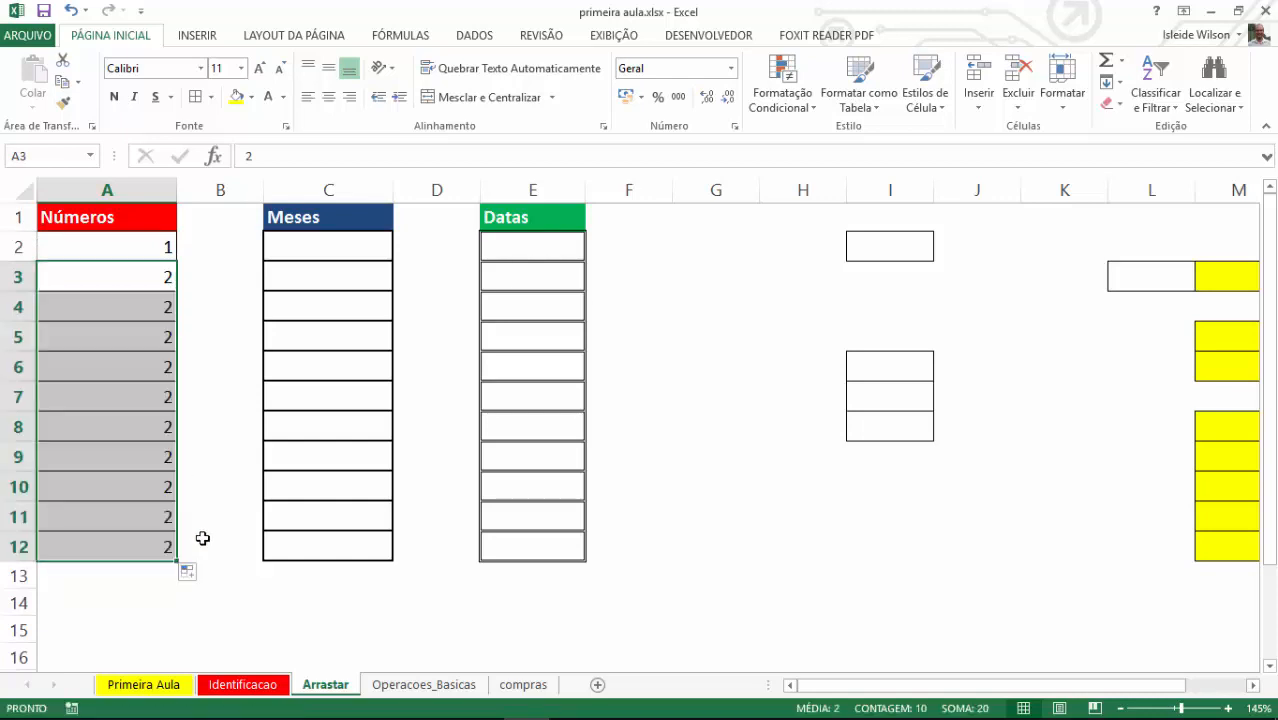
key(ctrl+z)
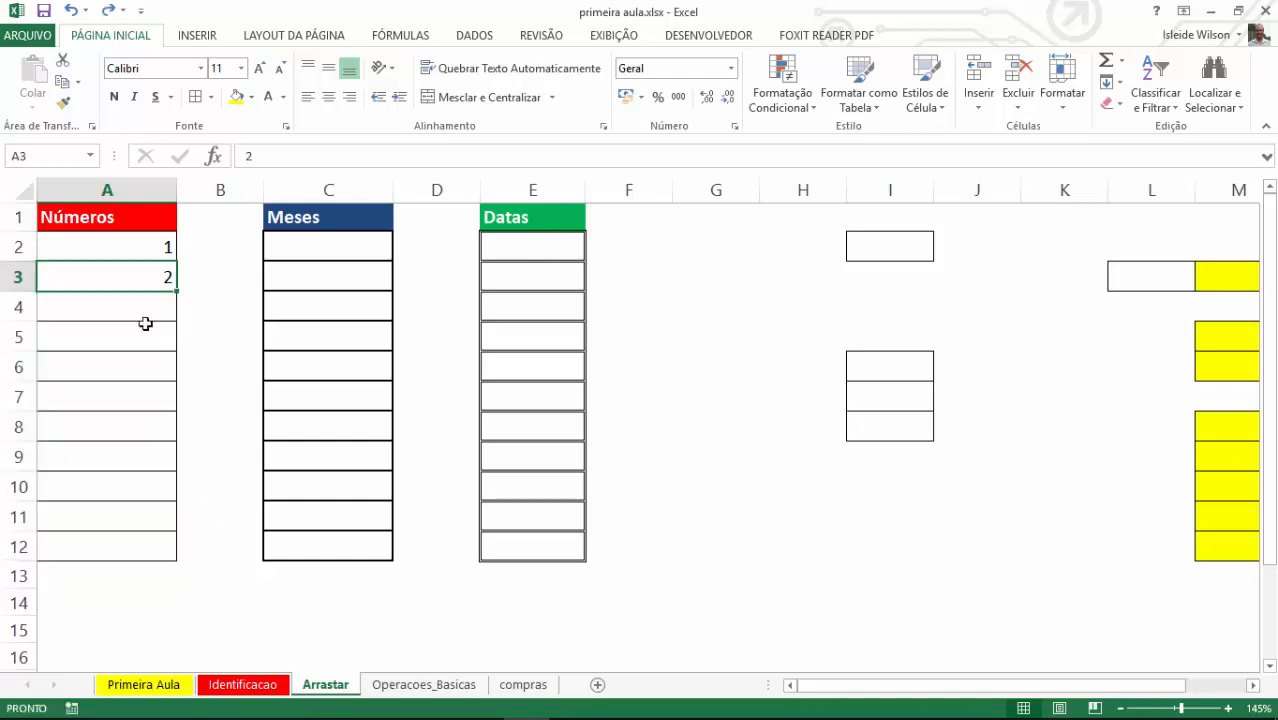
- Select A2 and A3 together and fill the number series down through A12
drag(87, 244, 125, 279)
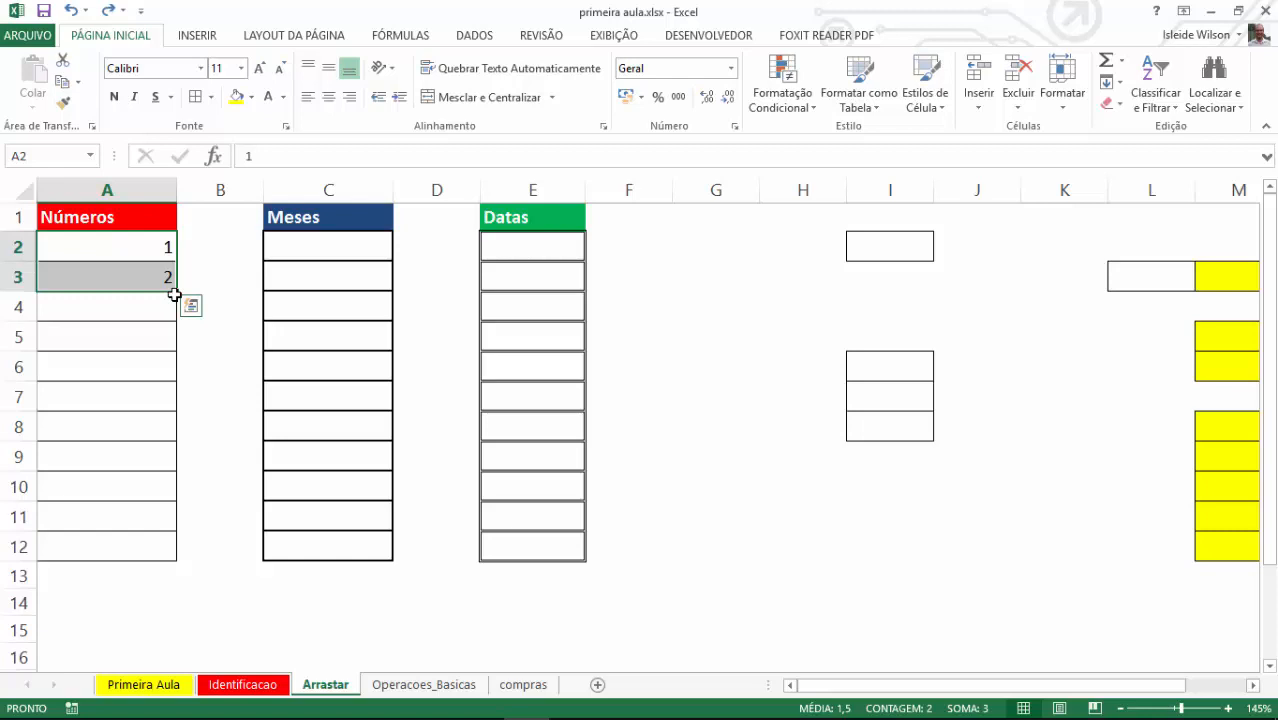
drag(174, 295, 170, 551)
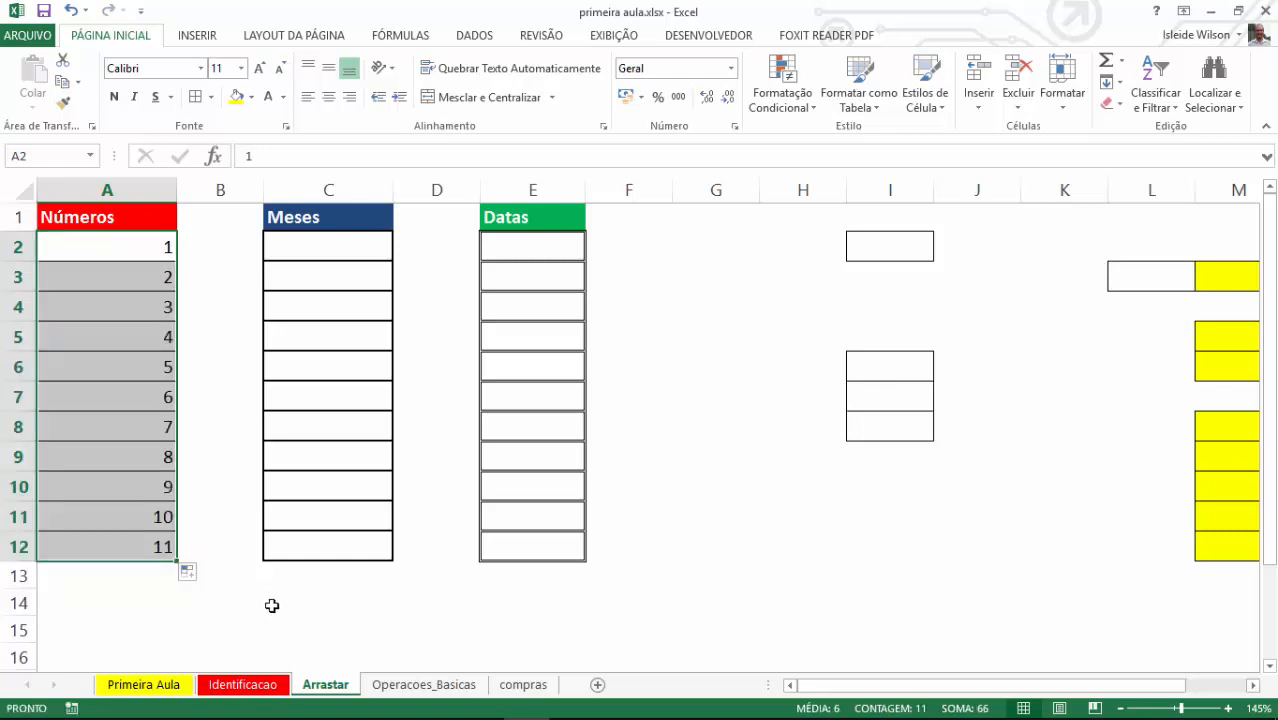
click(271, 607)
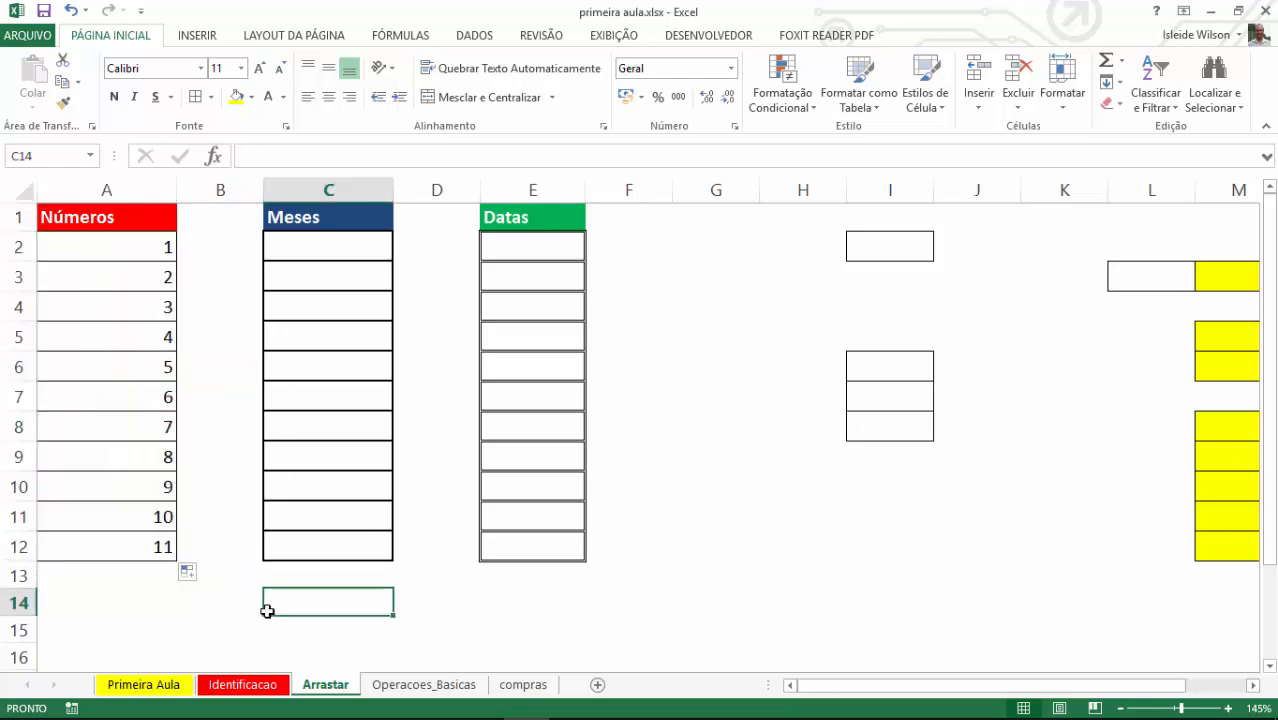
- Examine the increment between consecutive numbers in the Números column, from A2 and A3 down to A12
click(158, 245)
drag(158, 245, 160, 274)
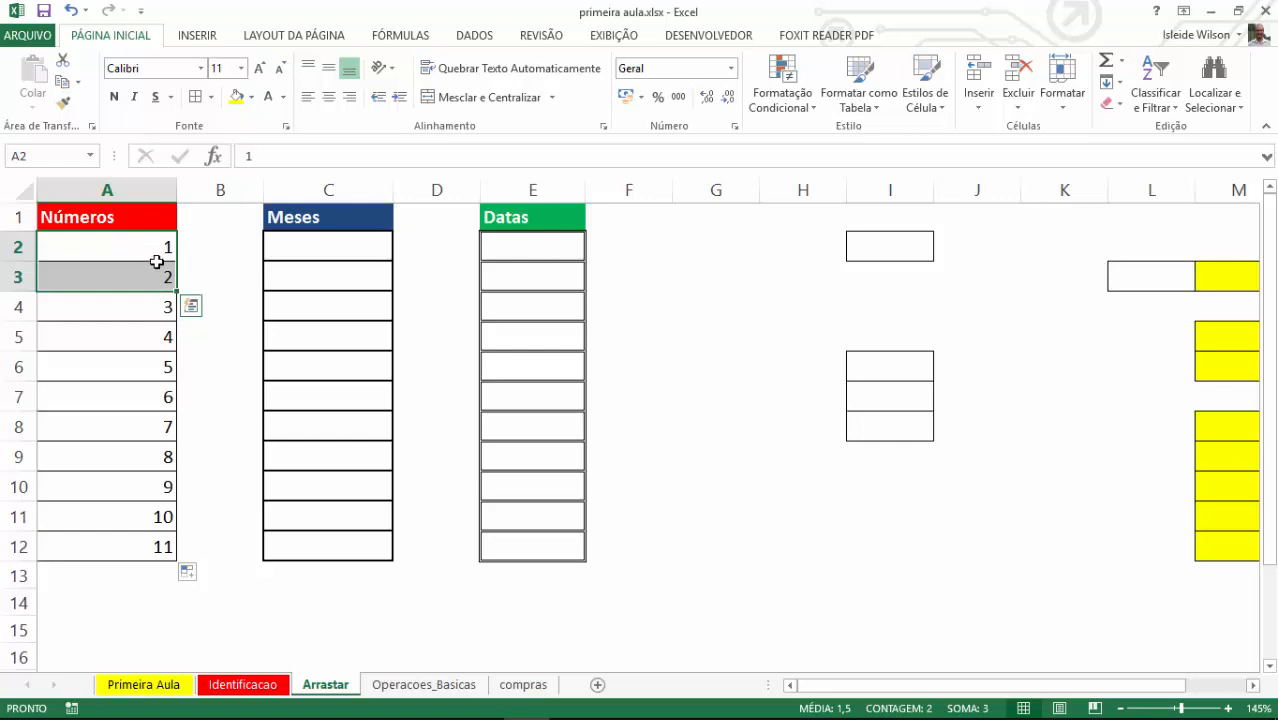
drag(157, 277, 157, 300)
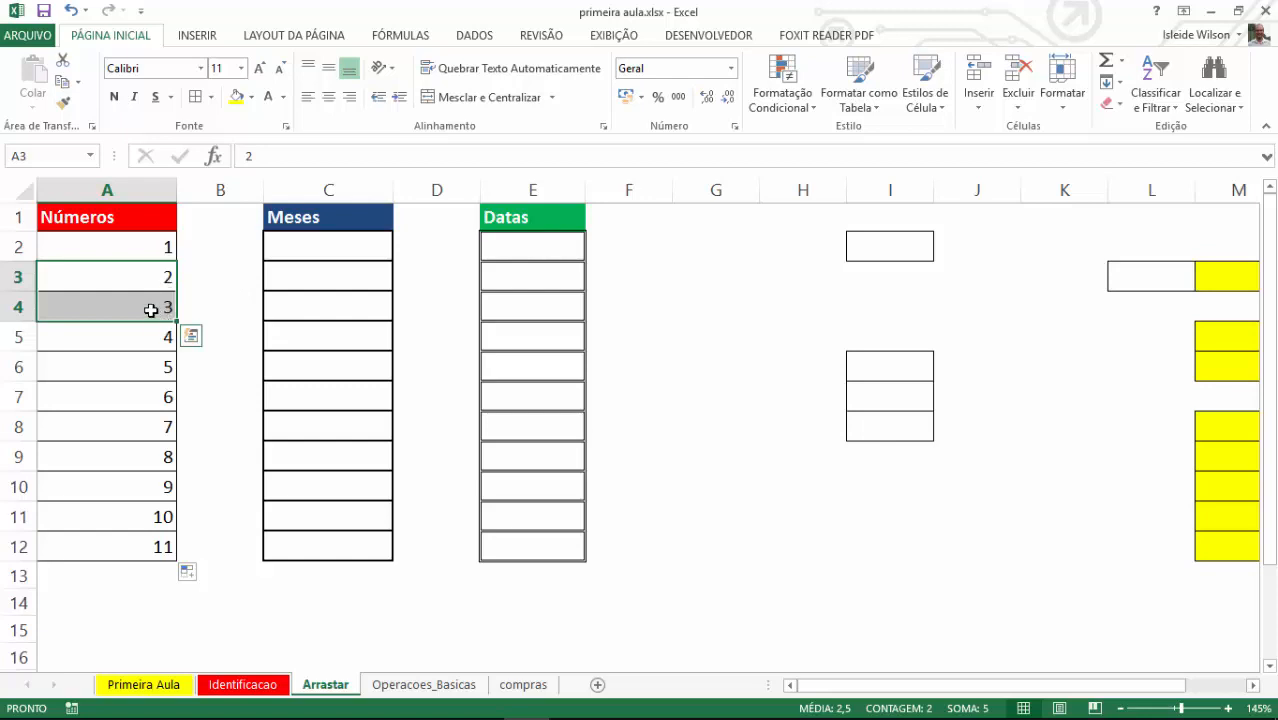
drag(150, 308, 143, 520)
click(150, 544)
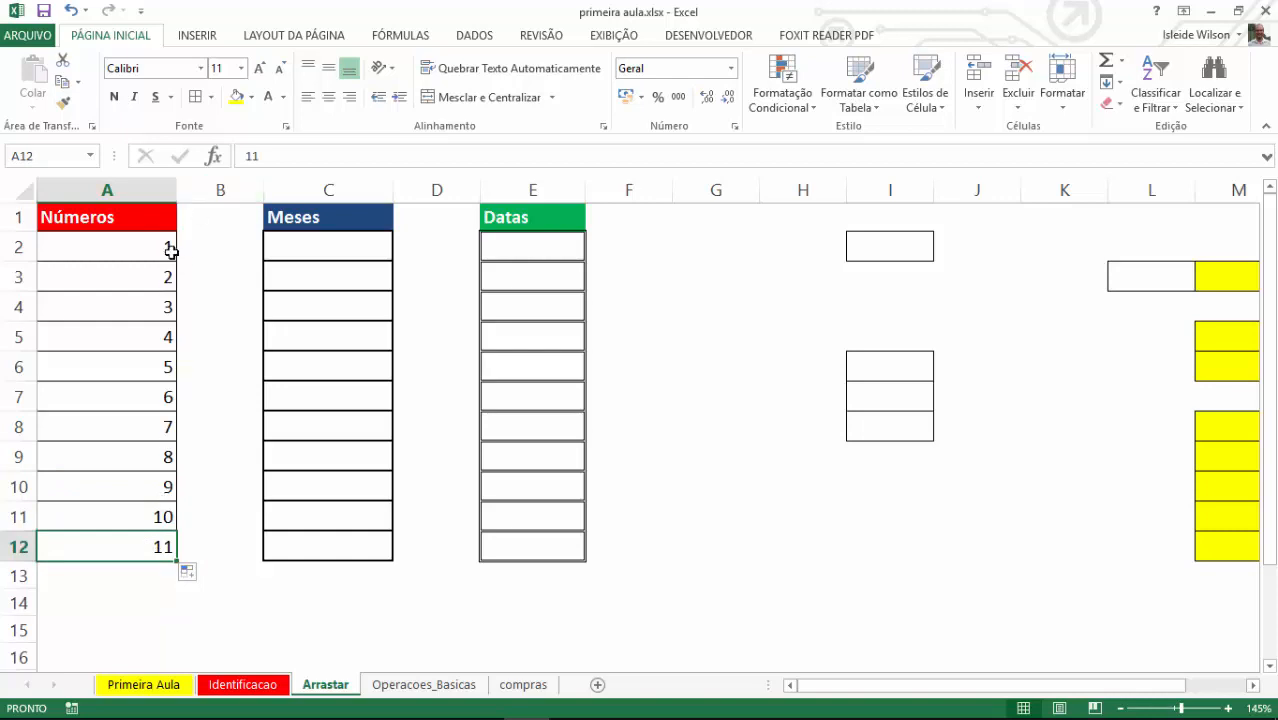
- Clear the Números values in A2 through A12, and enter 2 in A2 and 4 in A3
drag(168, 248, 146, 545)
key(Delete)
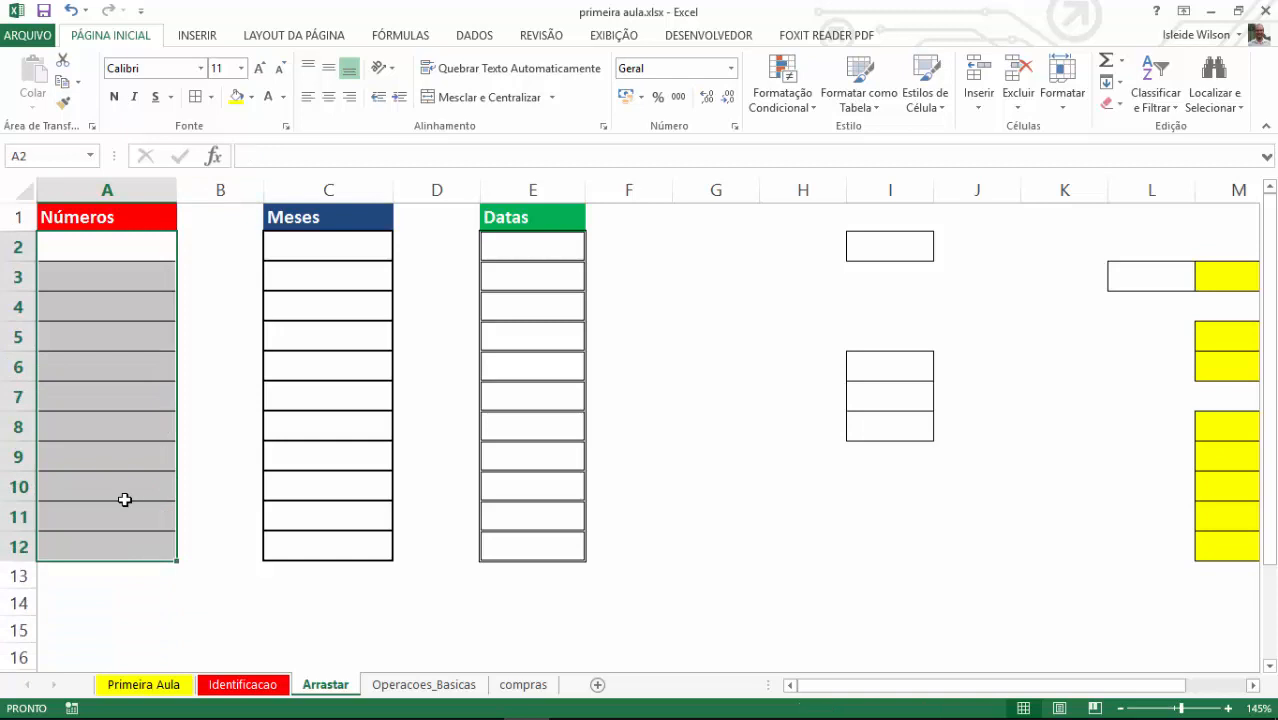
click(140, 255)
text(2)
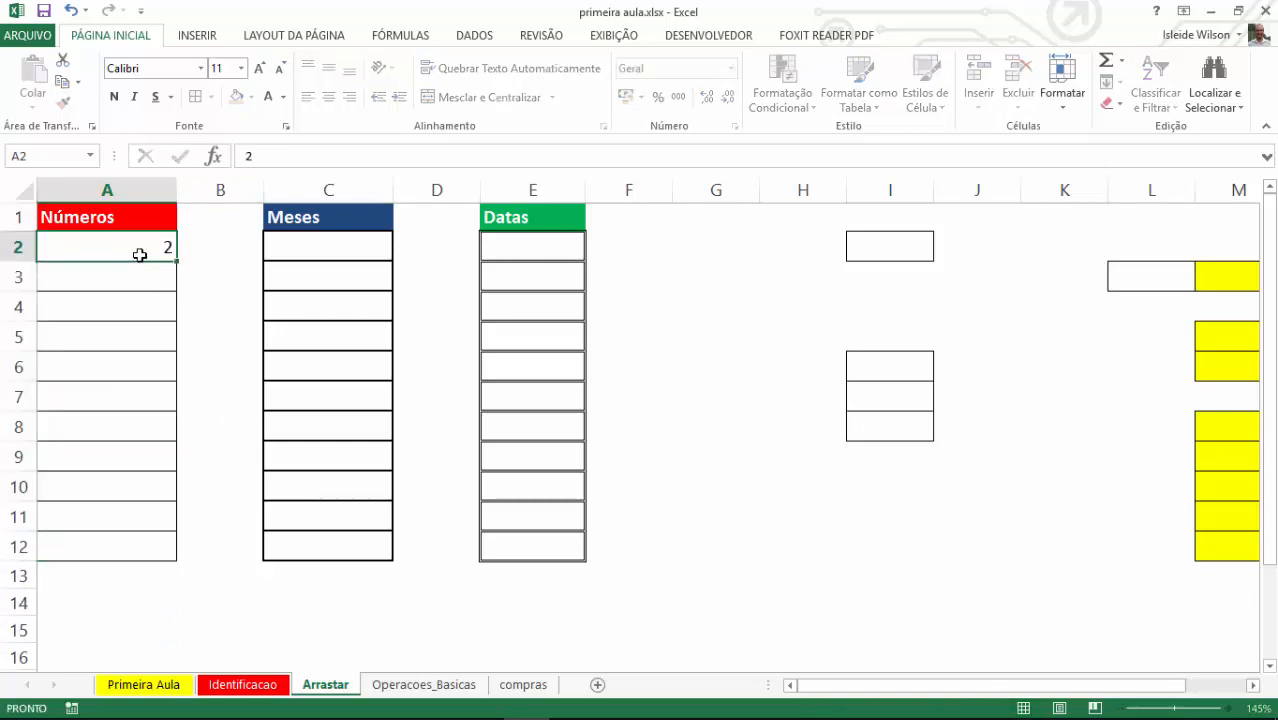
key(Return)
text(4)
key(Return)
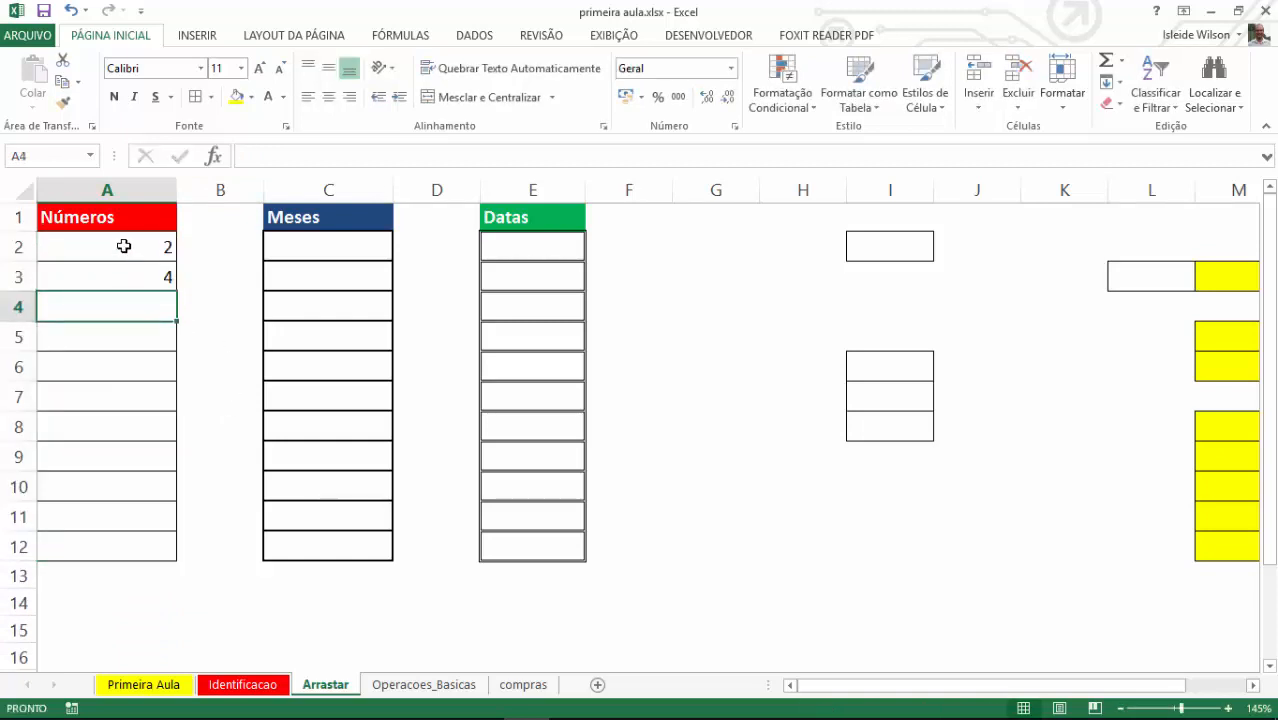
- Extend the series 2, 4 from A2 and A3 down through A12 with the fill handle
drag(120, 246, 124, 281)
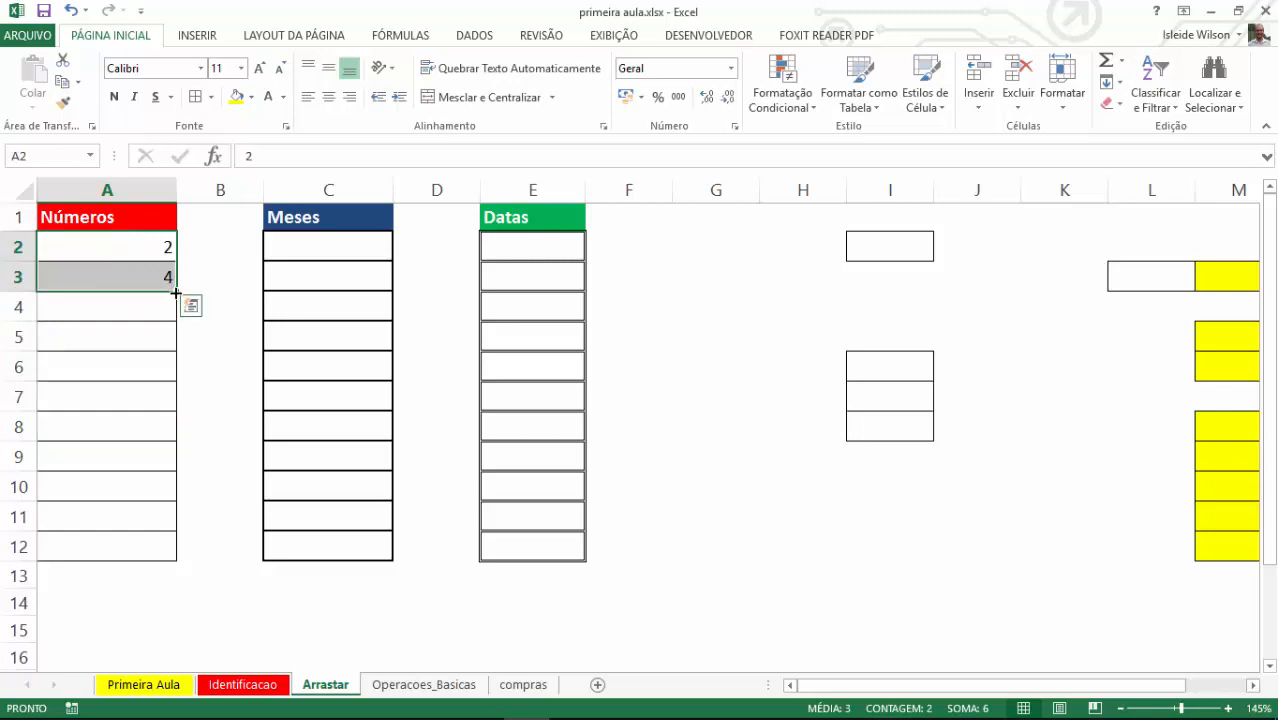
click(155, 246)
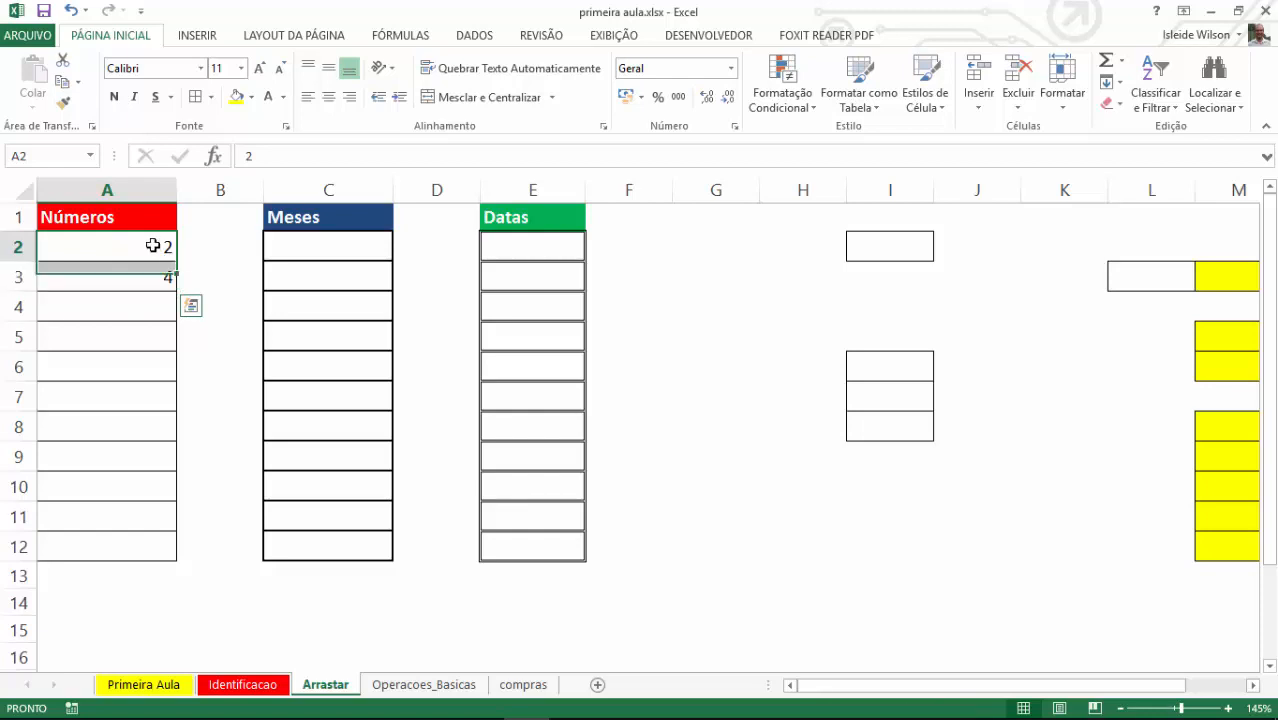
click(153, 279)
drag(144, 249, 196, 560)
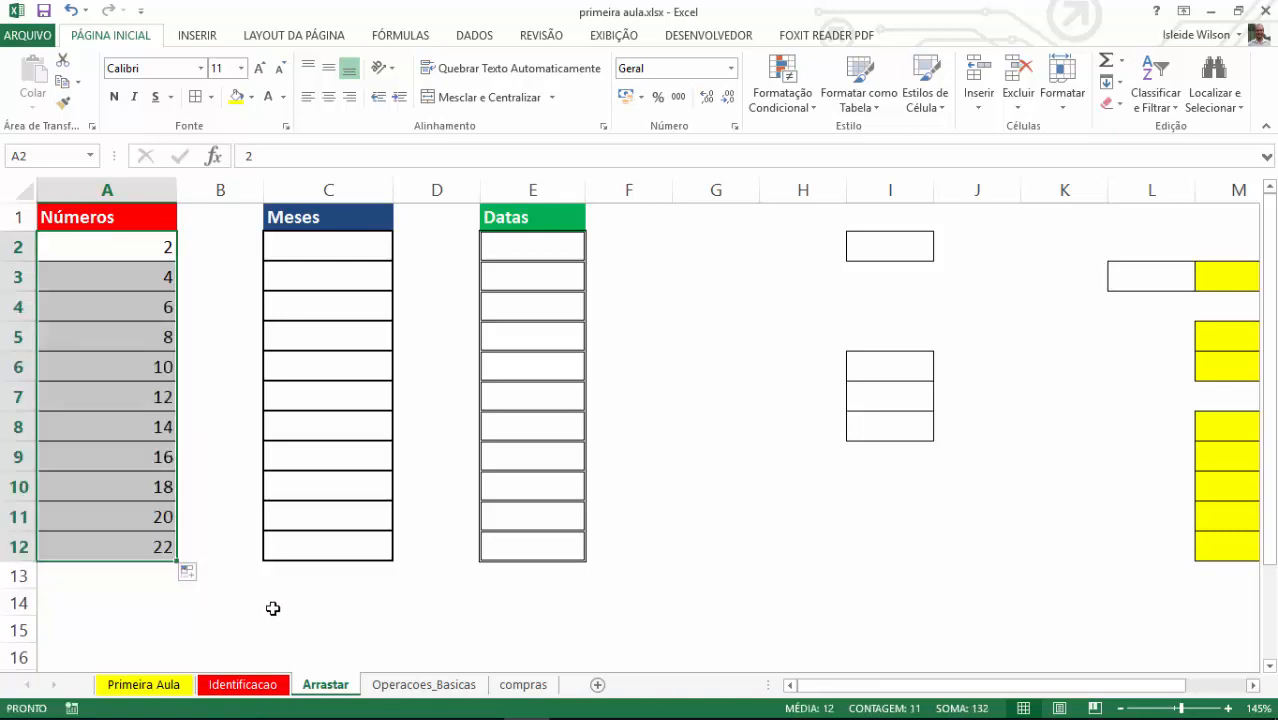
click(273, 609)
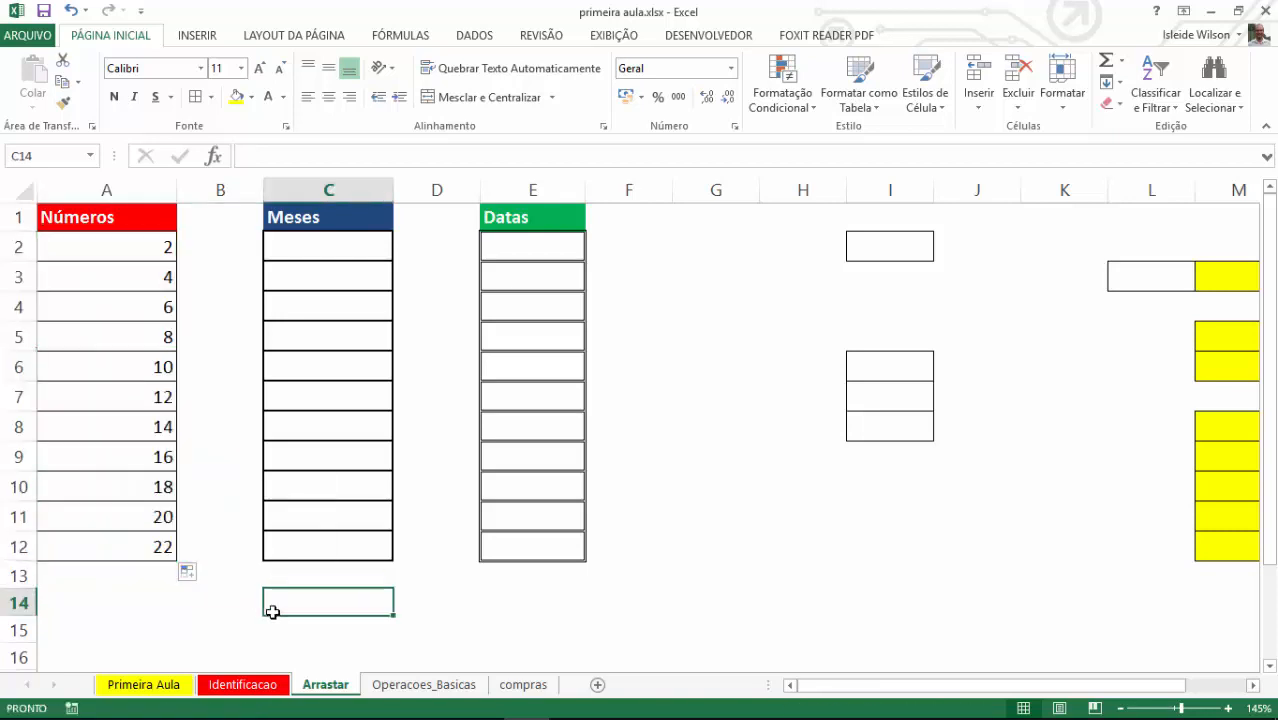
- Replace the series in A2 through A12 with only 2 in A2 and 1 in A3, and select both cells
drag(134, 243, 146, 546)
key(Delete)
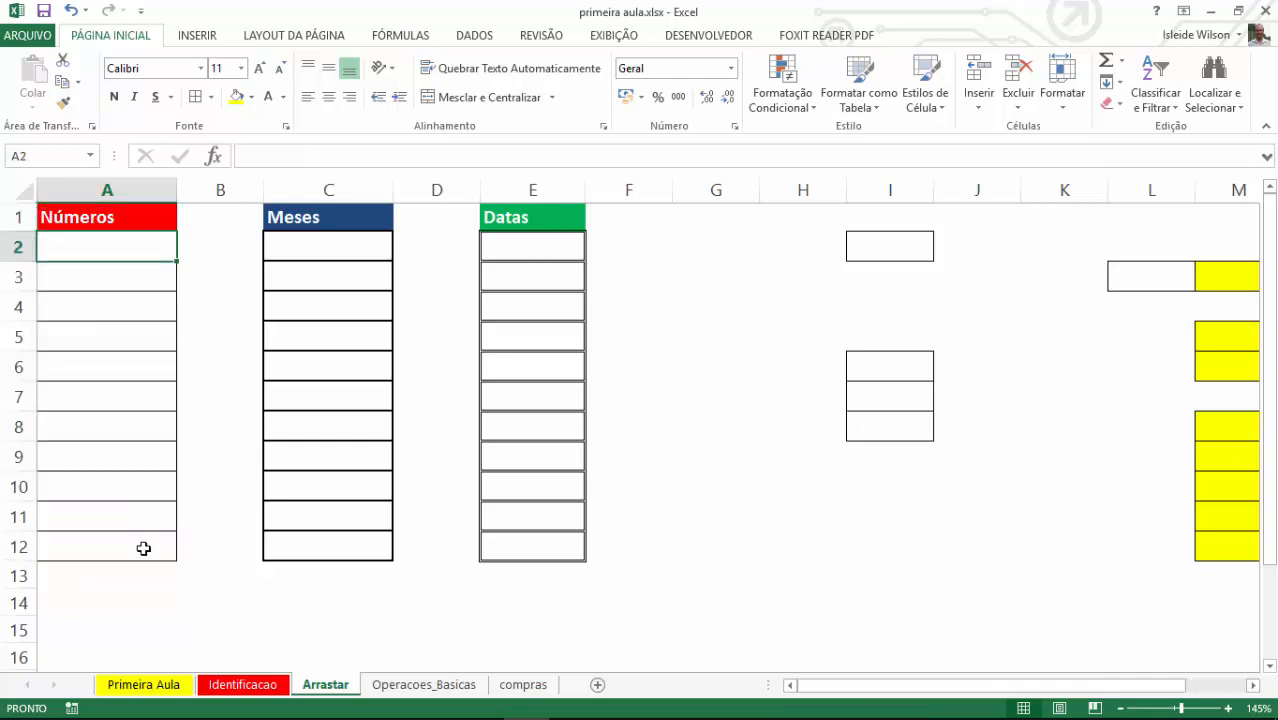
text(2)
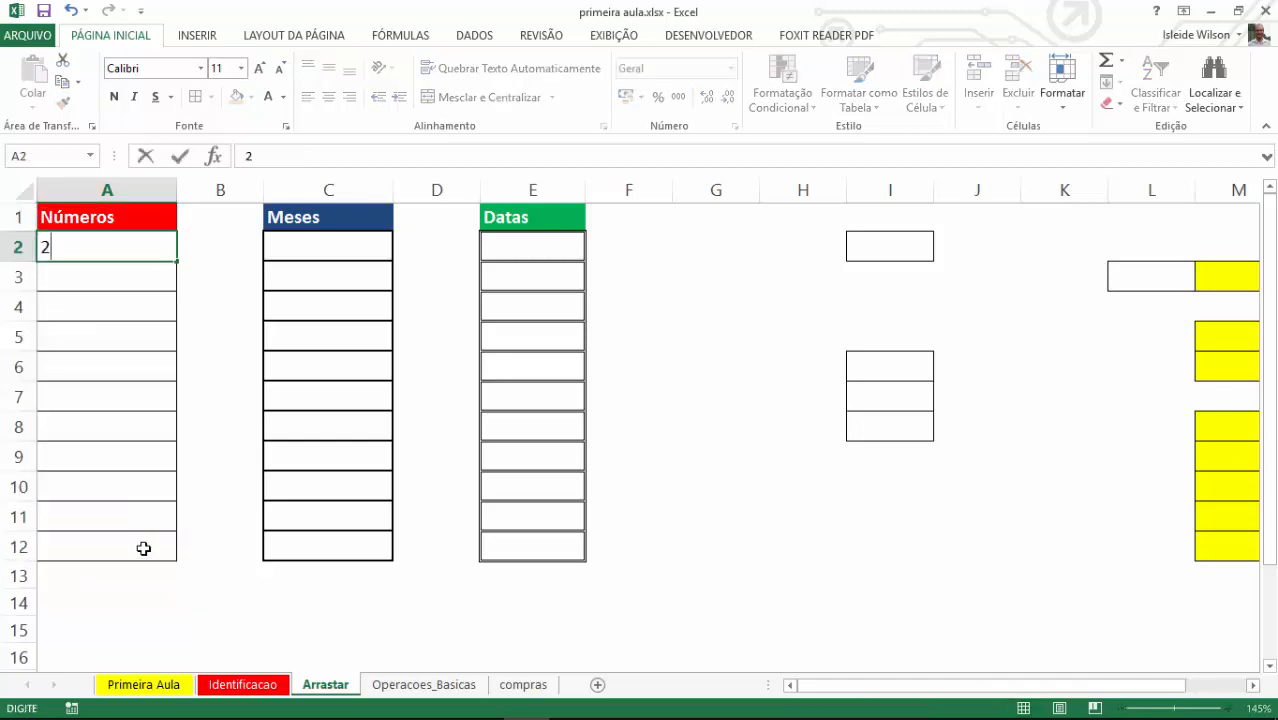
key(Return)
text(1)
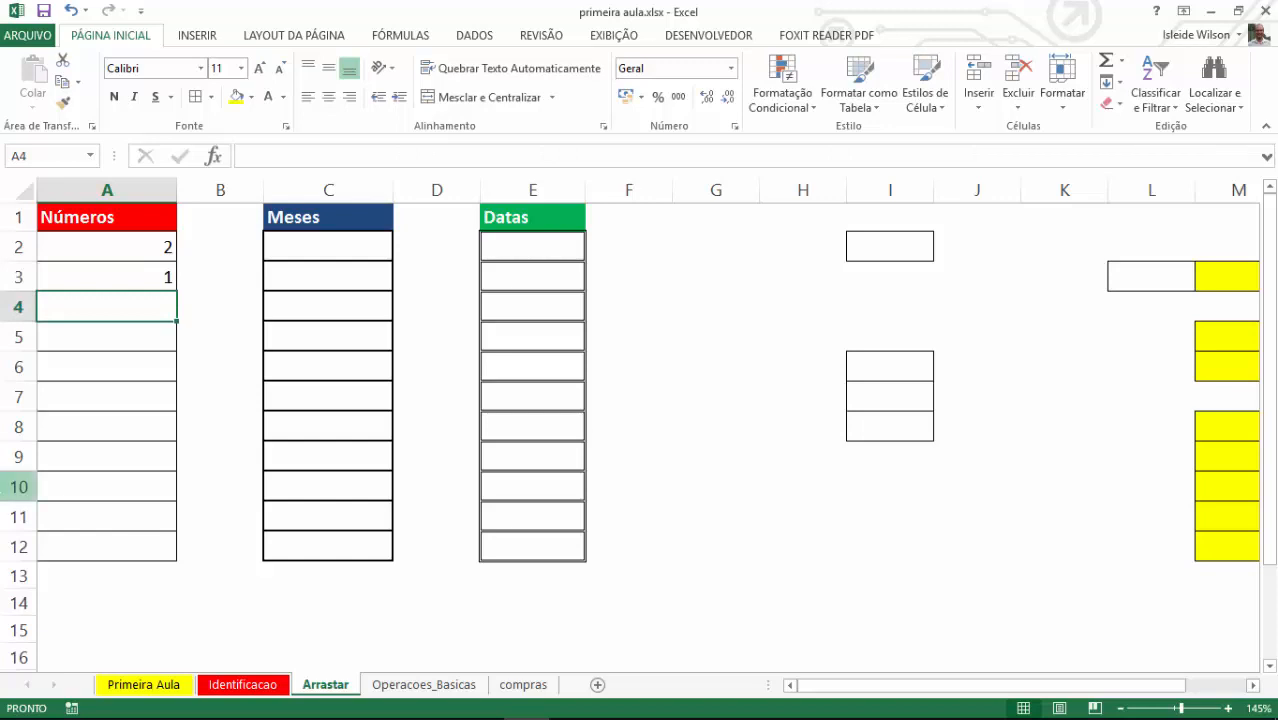
drag(163, 250, 157, 278)
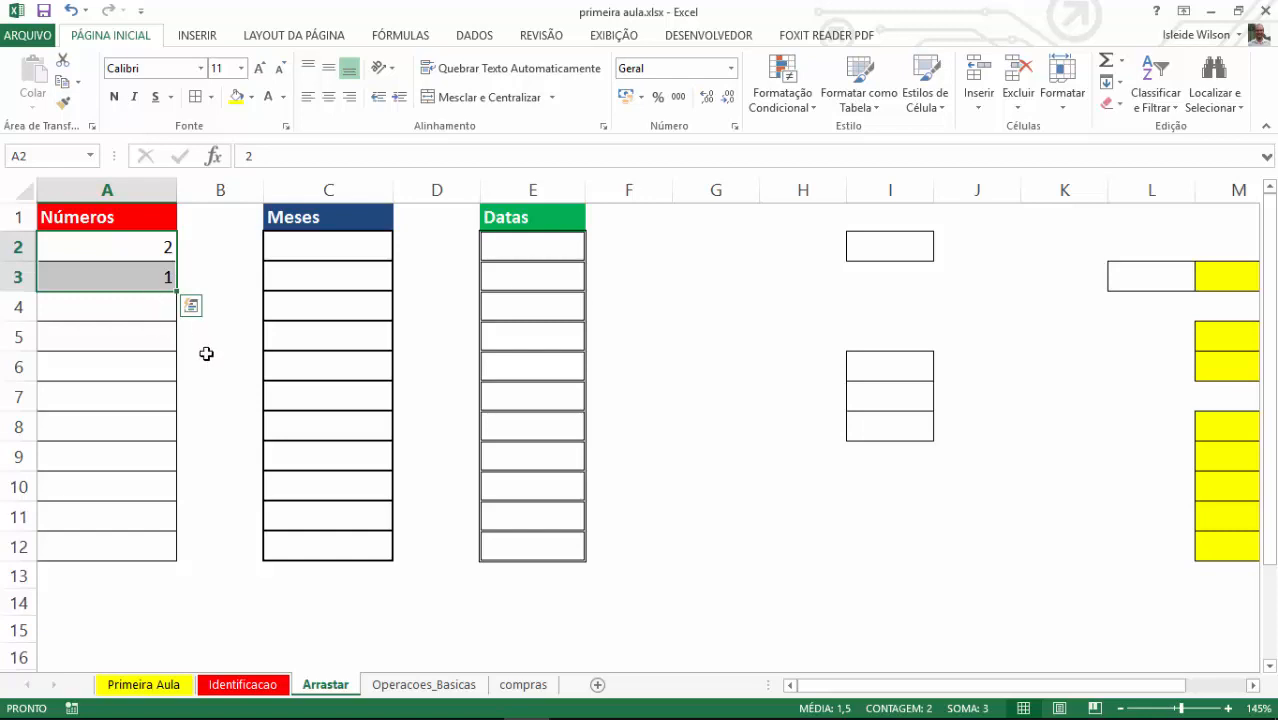
- Extend the series 2, 1 from A2 and A3 down through A12 with the fill handle
drag(145, 249, 168, 567)
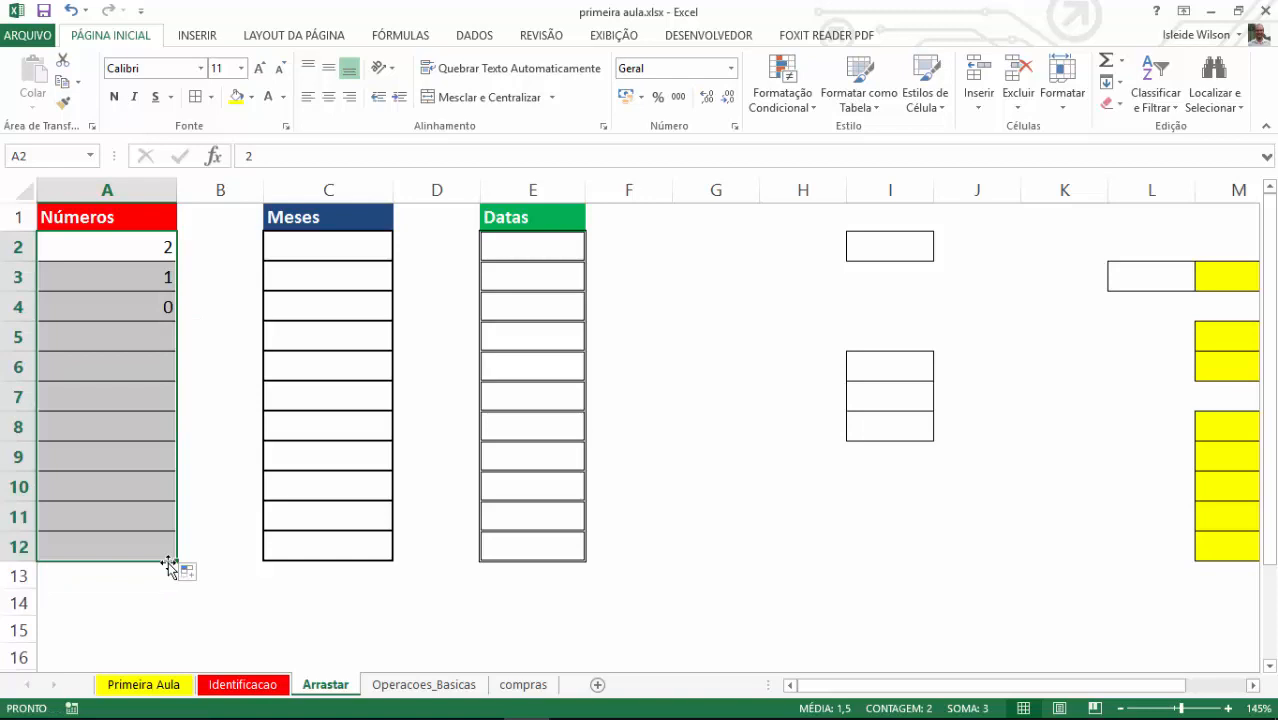
click(240, 519)
- Examine how the numbers decrease in the Números column, from A2 down to A12, including the cells from A5 onward
click(155, 248)
click(147, 285)
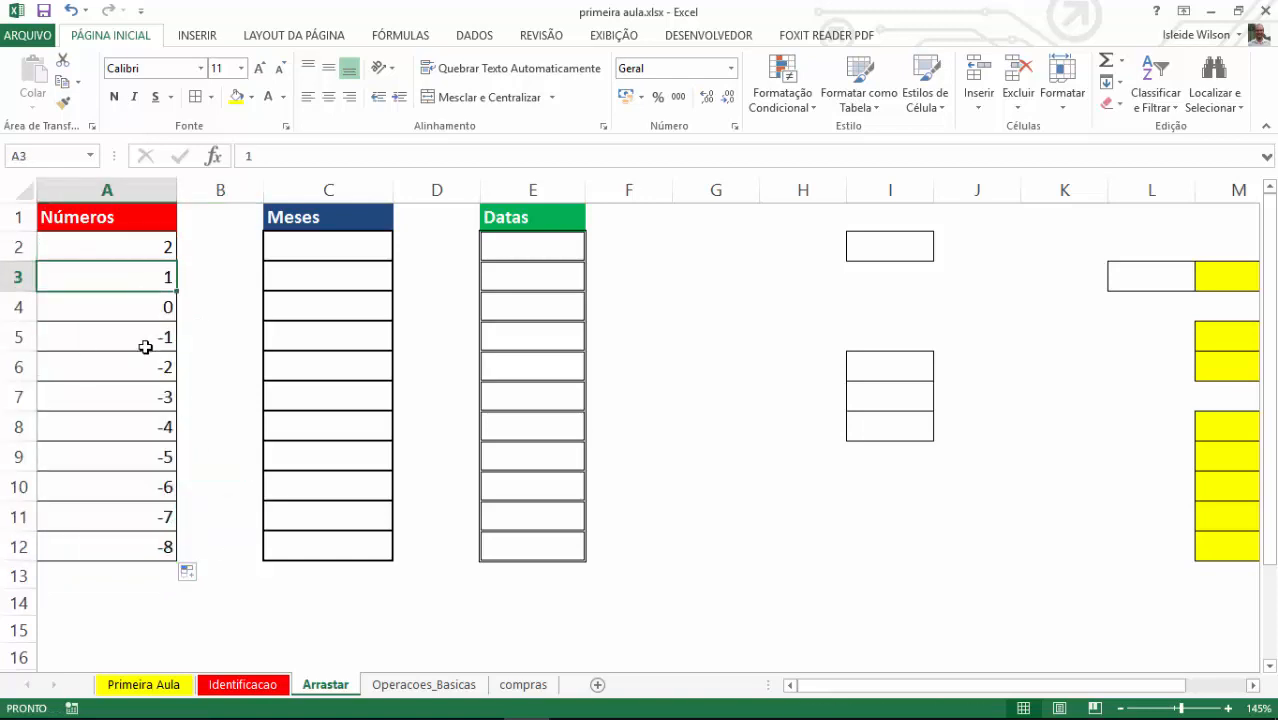
click(146, 316)
click(147, 345)
click(146, 375)
click(145, 400)
click(143, 420)
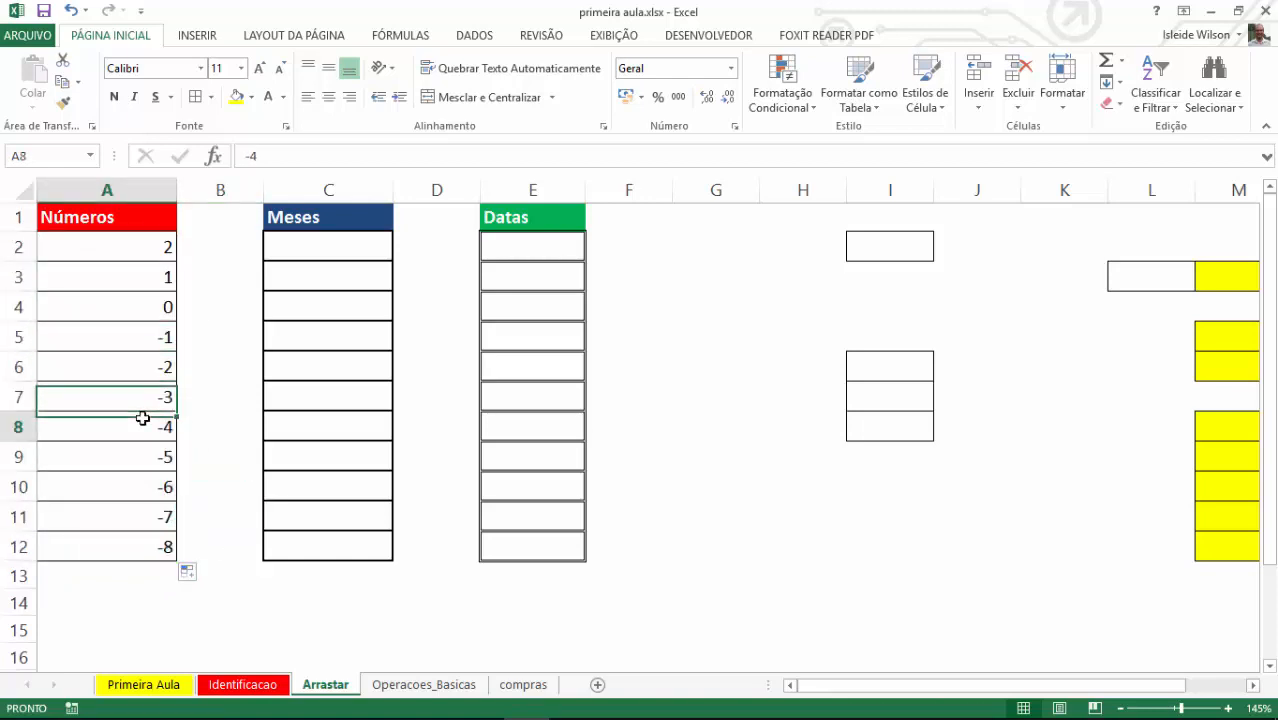
drag(140, 306, 163, 545)
click(160, 300)
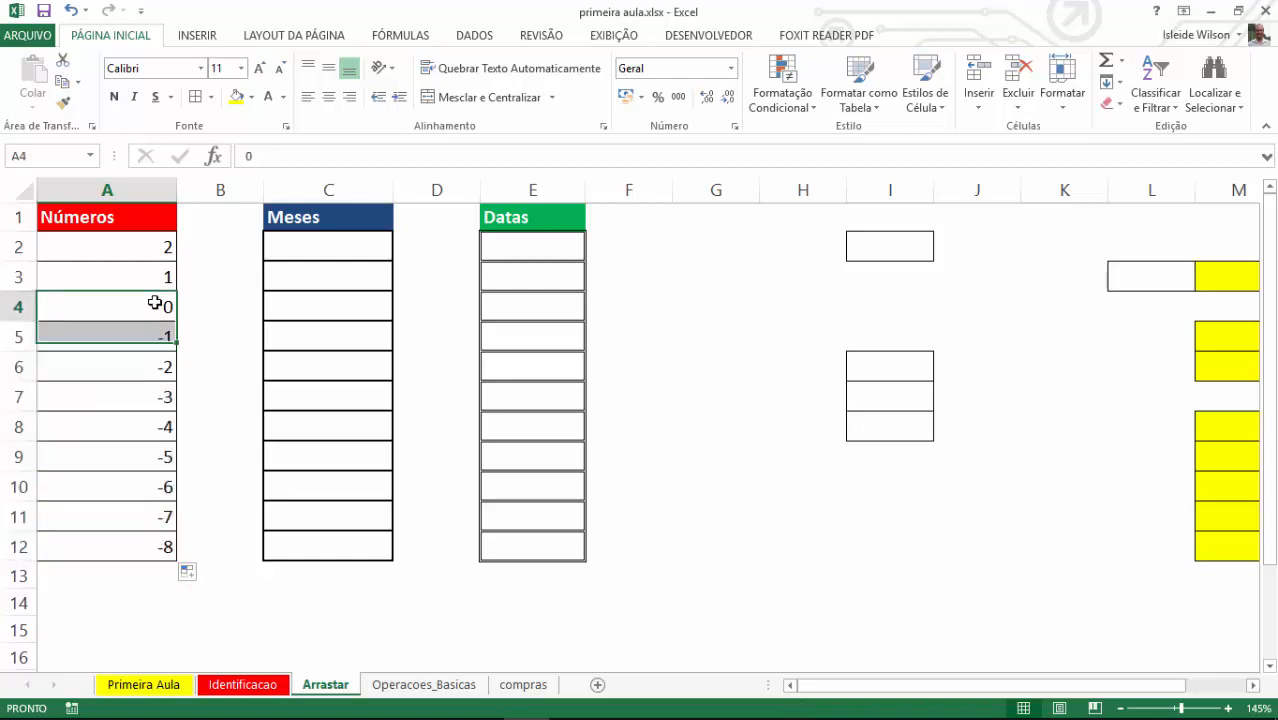
click(150, 327)
mouse_move(150, 328)
mouse_down()
mouse_move(166, 565)
mouse_move(157, 552)
mouse_up()
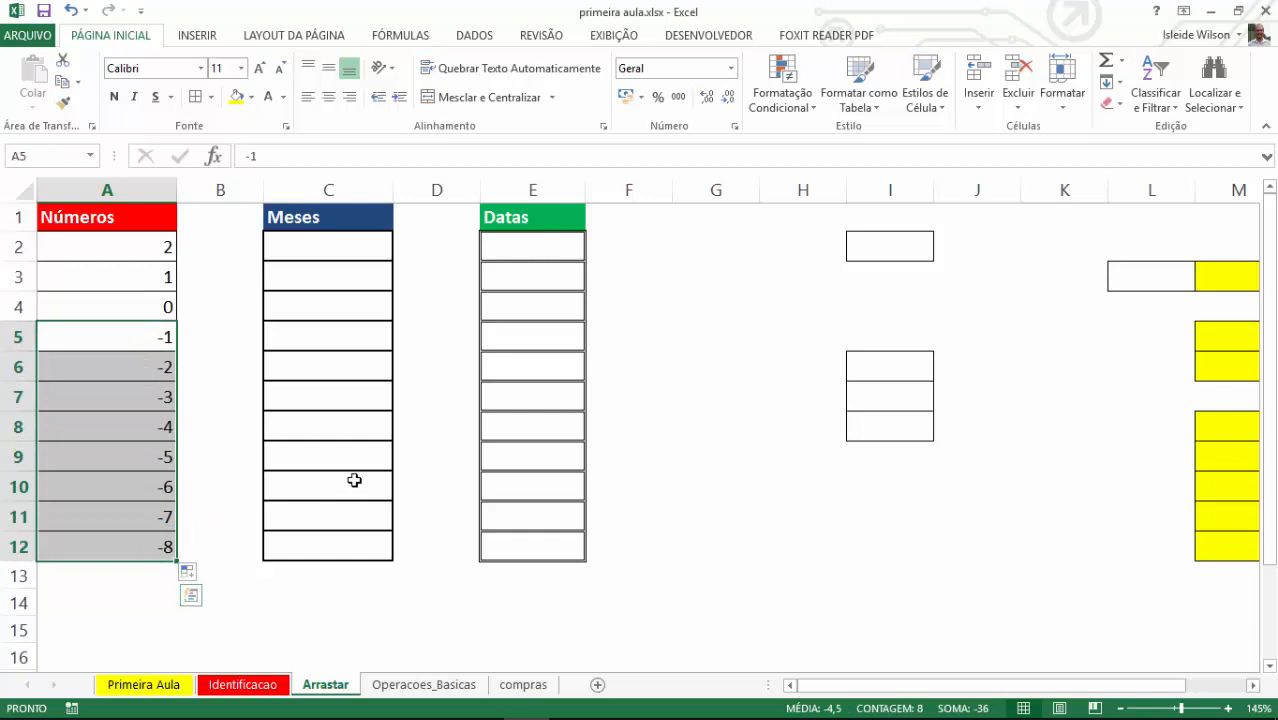
- Enter 1 in A2 and 2 in A3, and extend that series down through A12 with the fill handle
click(130, 242)
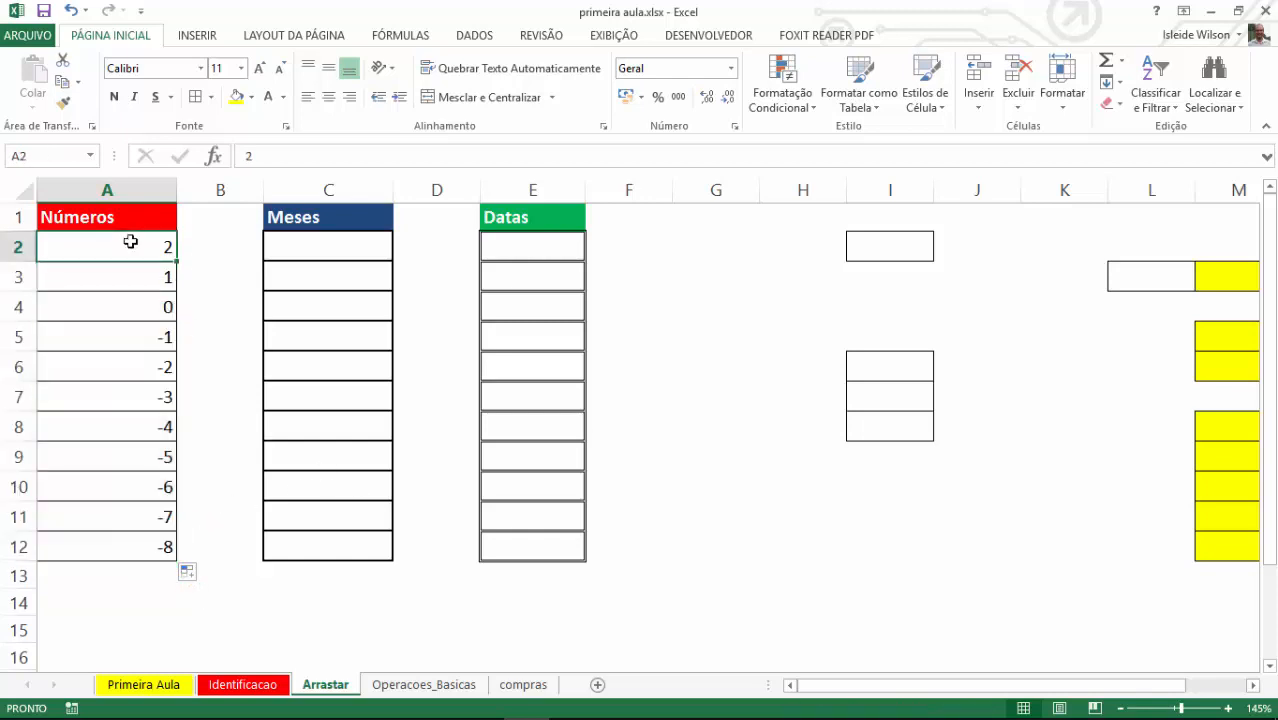
text(1)
key(Return)
text(2)
key(Return)
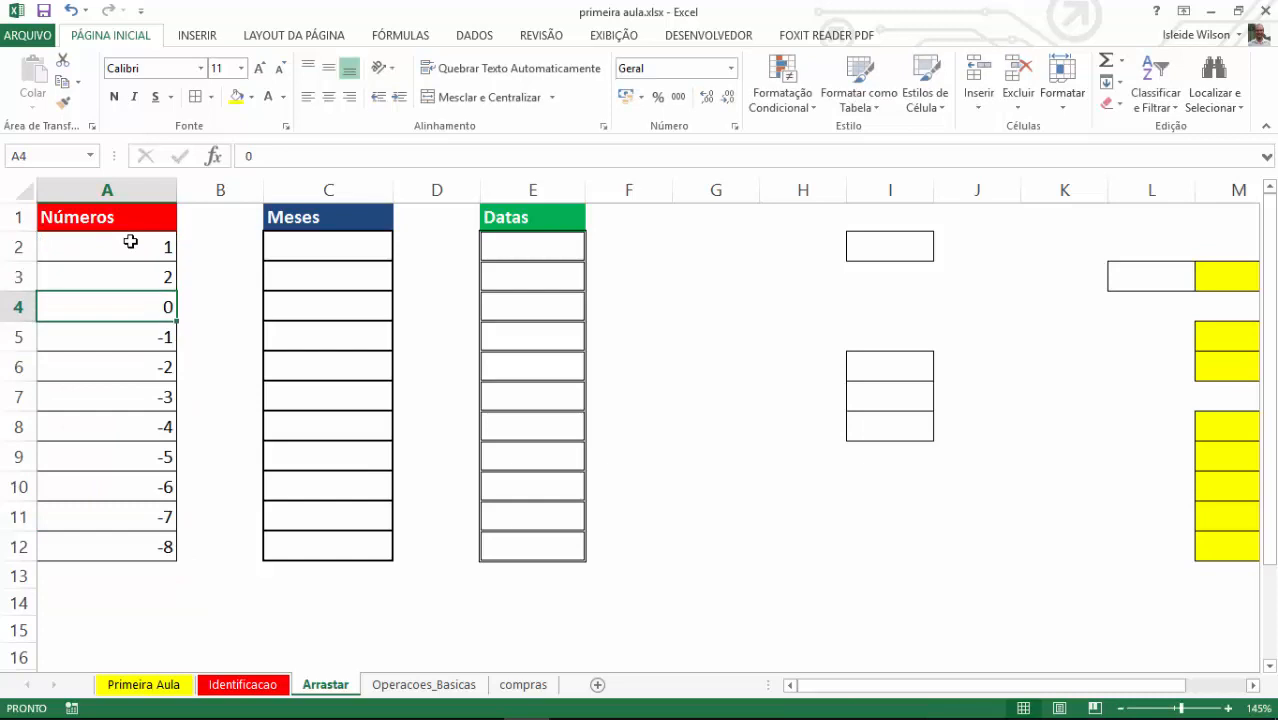
drag(129, 241, 138, 277)
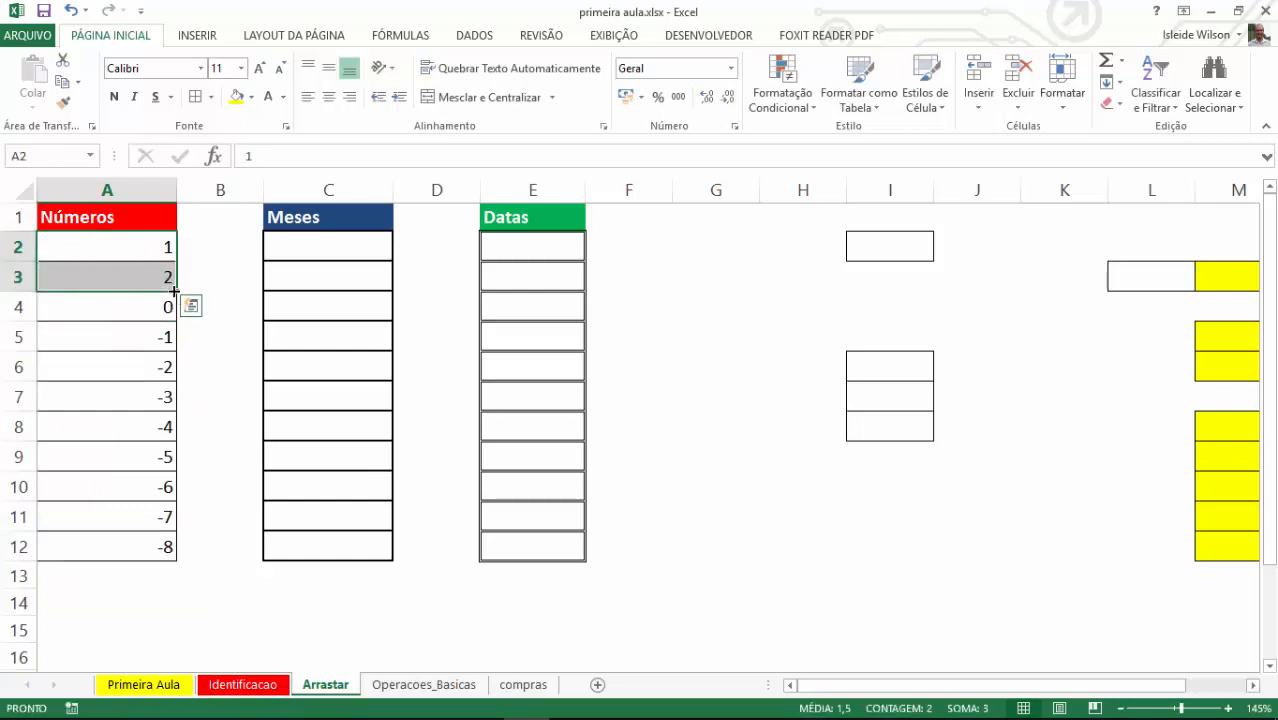
double_click(176, 292)
click(418, 428)
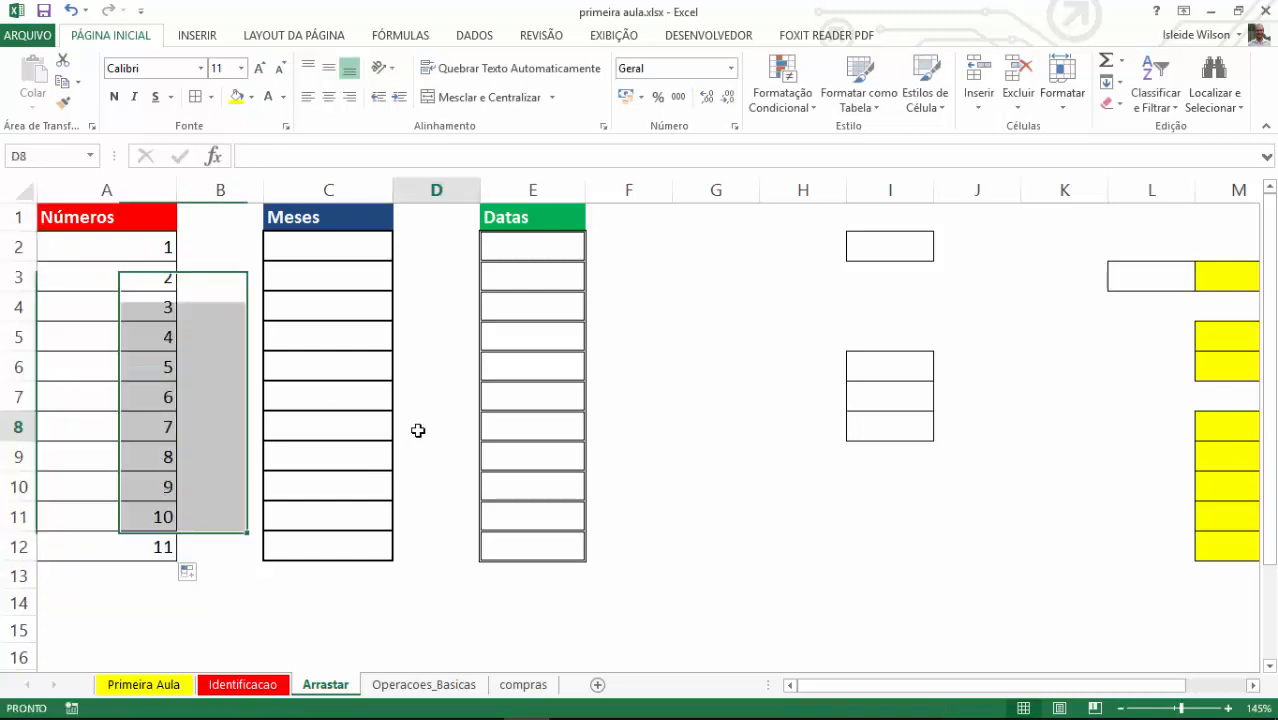
- Enter Janeiro in C2, the first cell under Meses
click(362, 246)
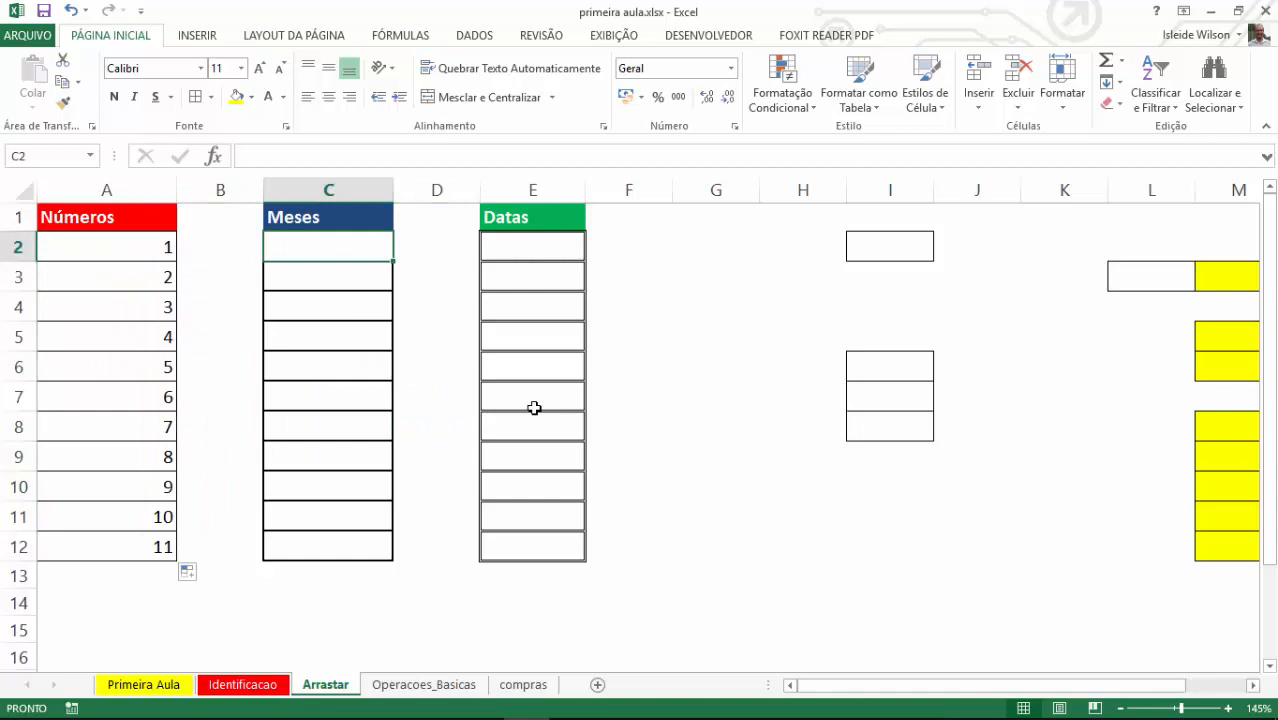
text(Janeiro)
key(Return)
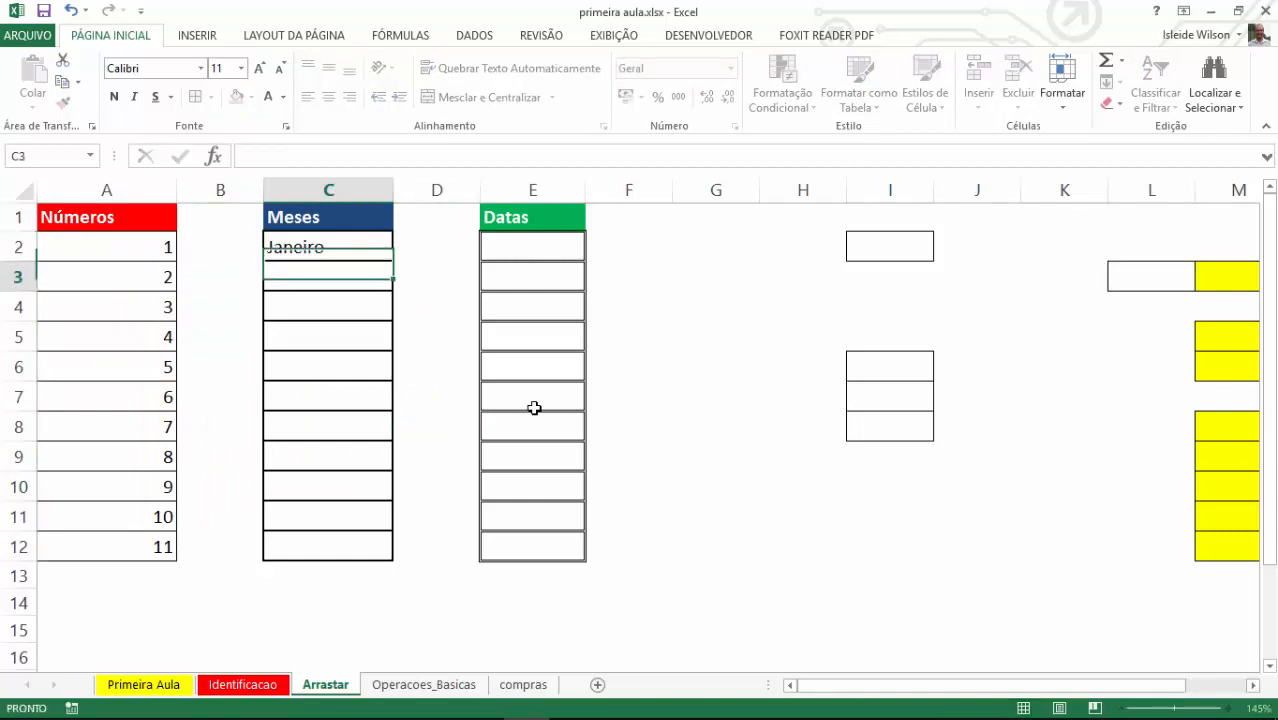
click(370, 244)
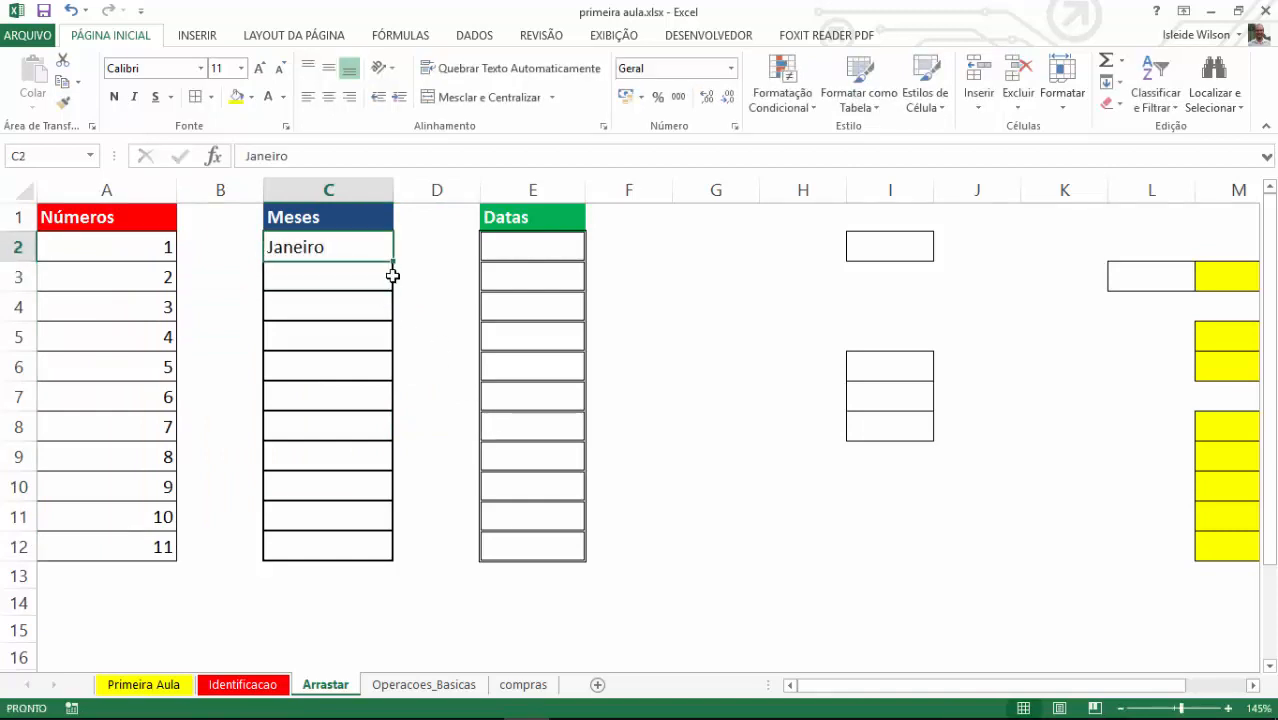
- Fill the month series from Janeiro in C2 down through C12 with the fill handle
click(155, 249)
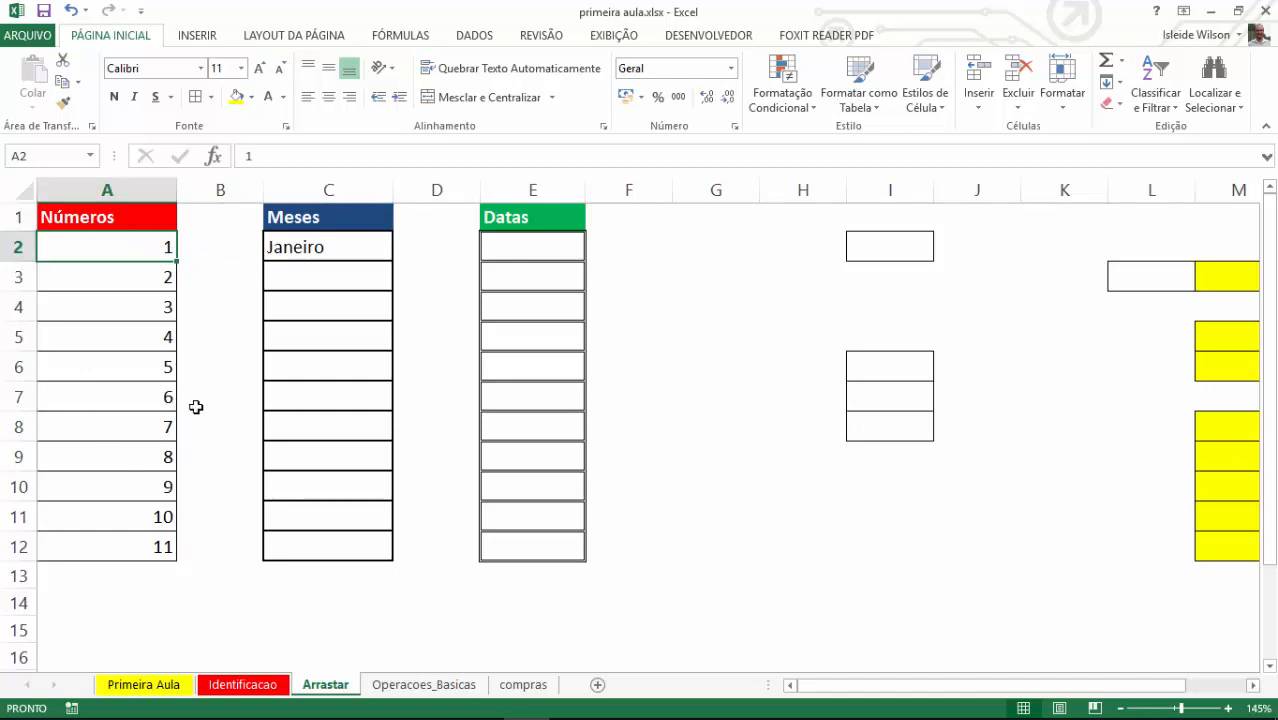
click(337, 245)
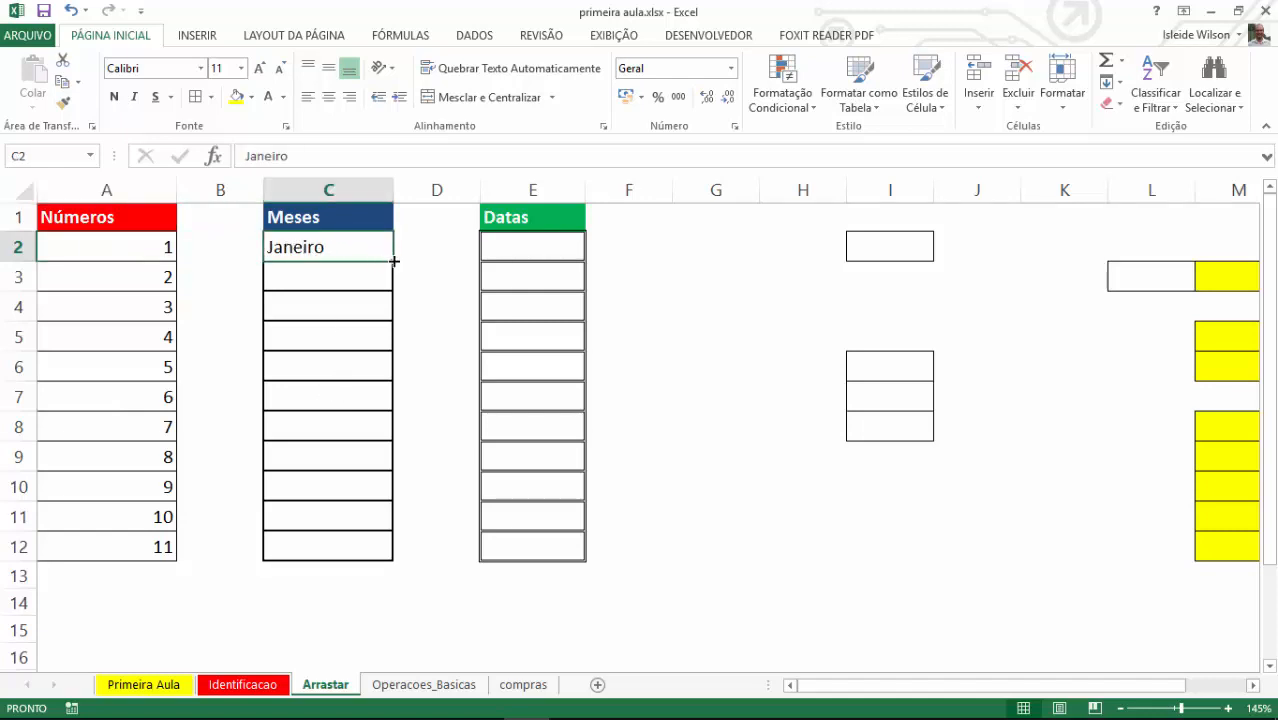
drag(394, 261, 391, 559)
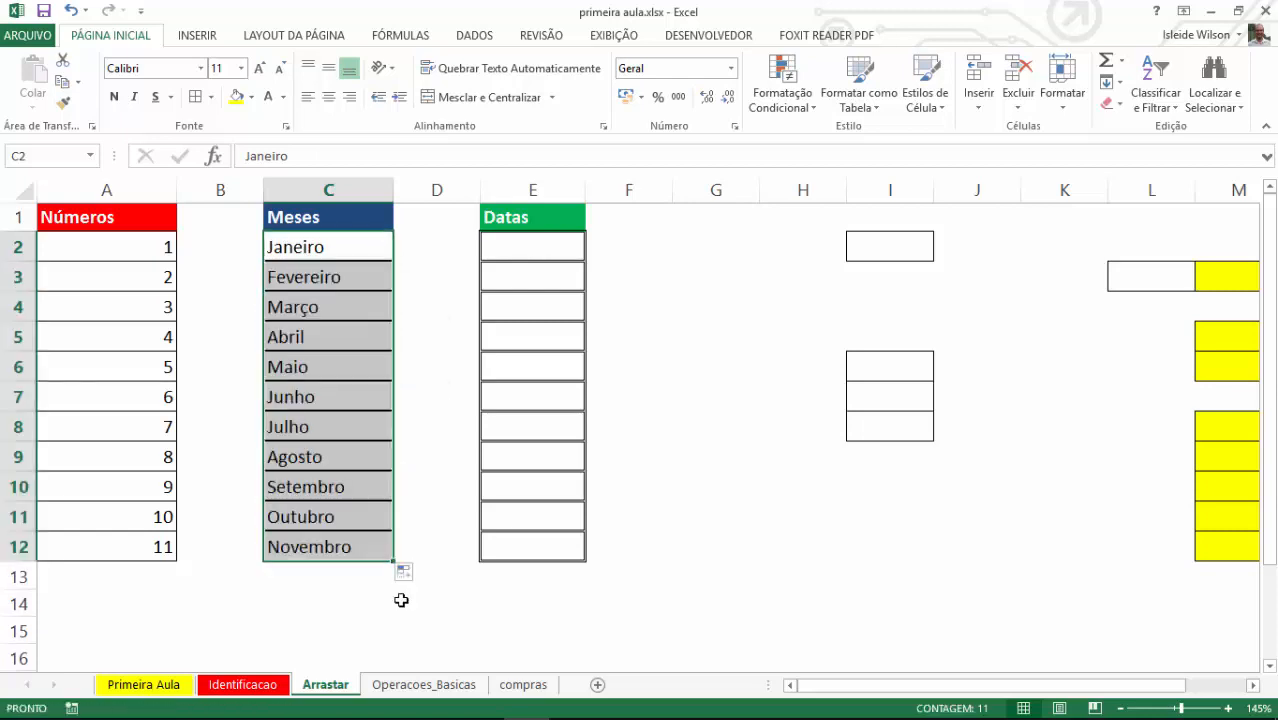
click(401, 601)
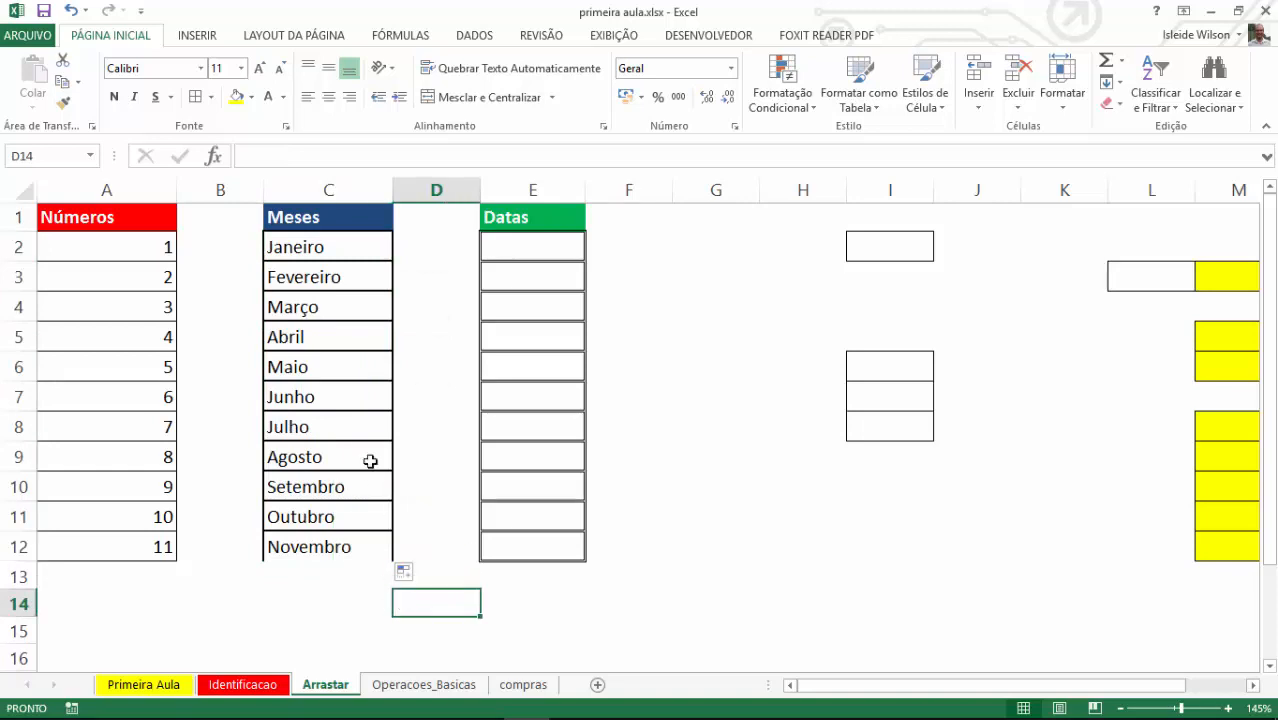
- Examine the sequence of months in the Meses column, cell by cell from C2 down to C9
click(313, 258)
click(321, 285)
click(320, 311)
click(322, 341)
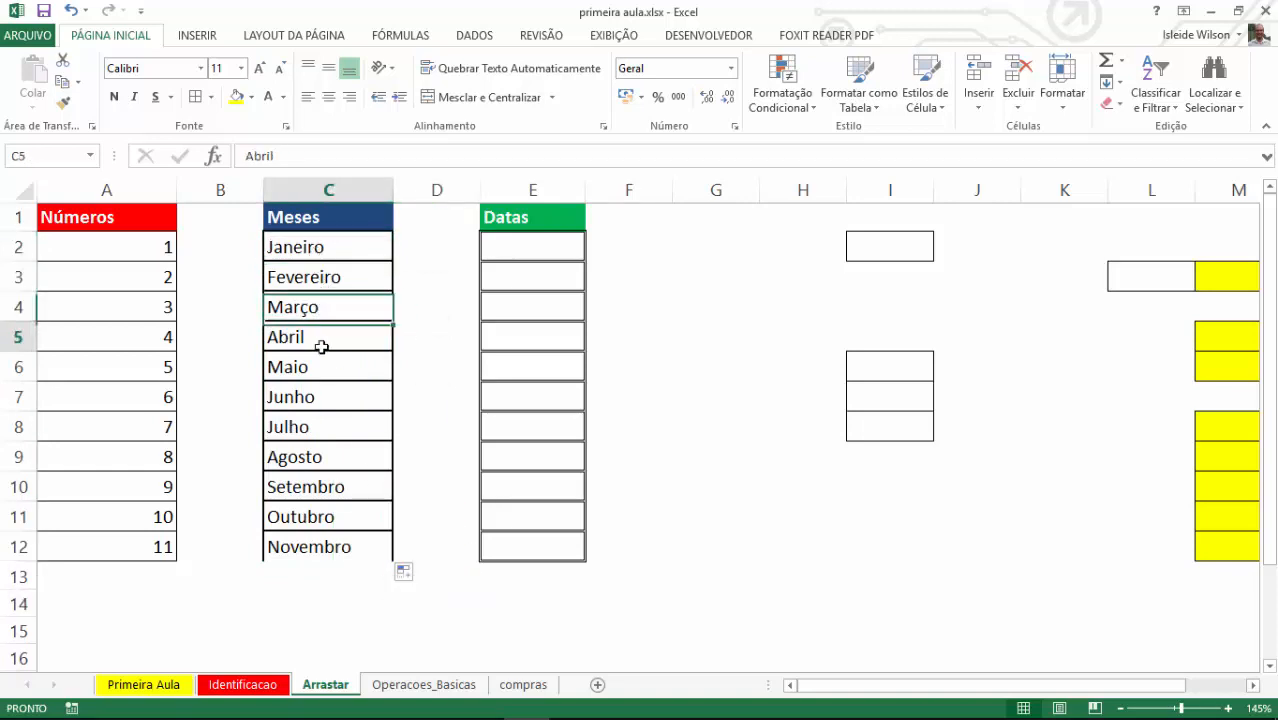
drag(321, 370, 320, 392)
click(321, 428)
click(328, 461)
click(429, 510)
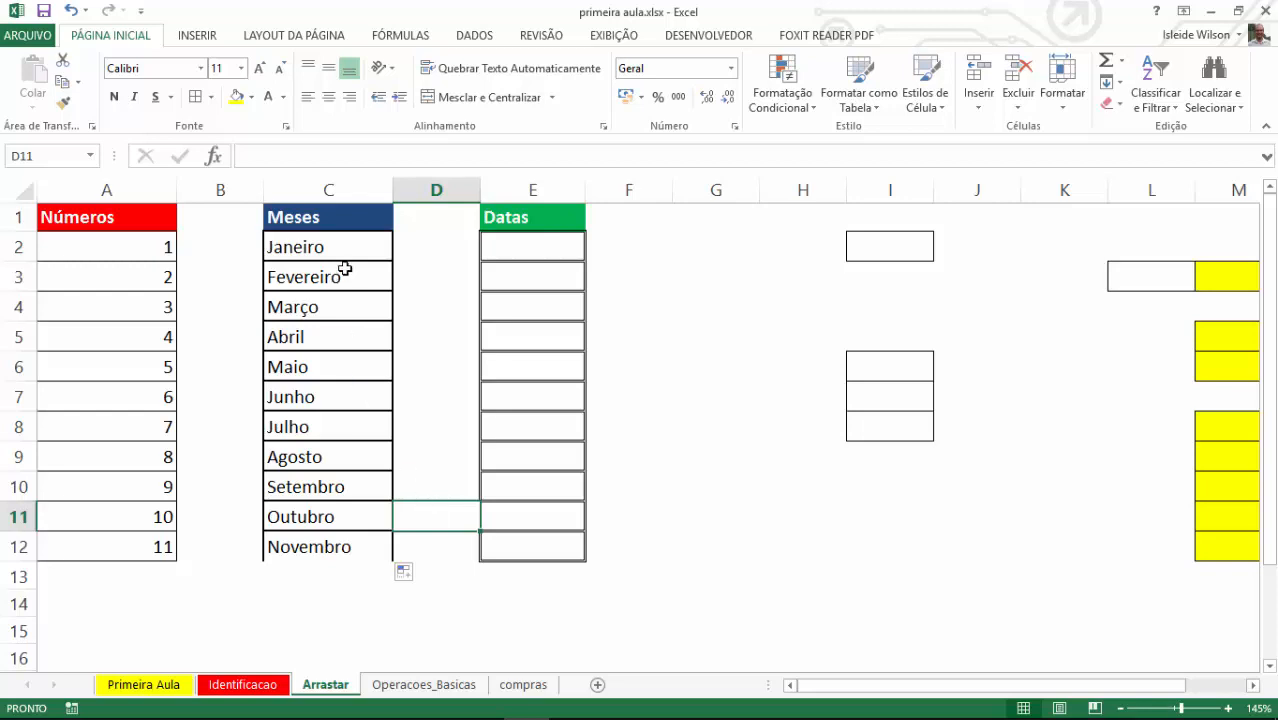
- Clear the months in C3 through C12, keeping only Janeiro in C2
drag(342, 273, 360, 541)
key(Delete)
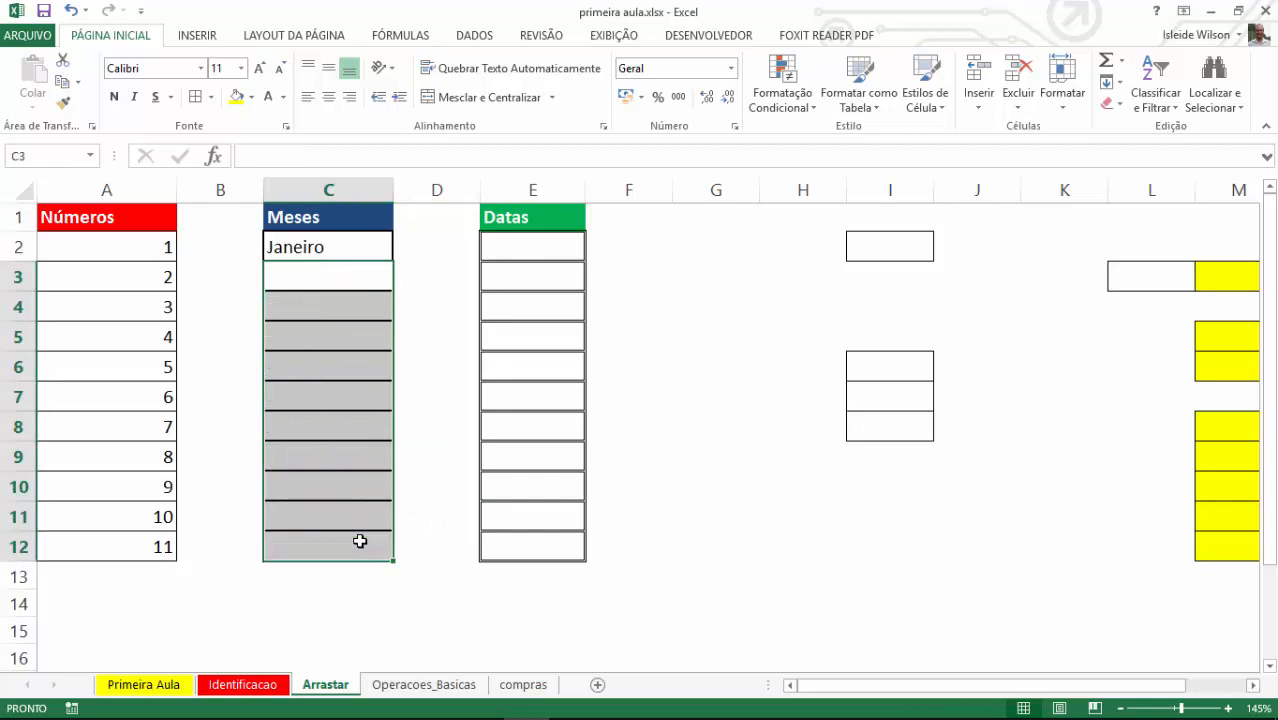
click(413, 344)
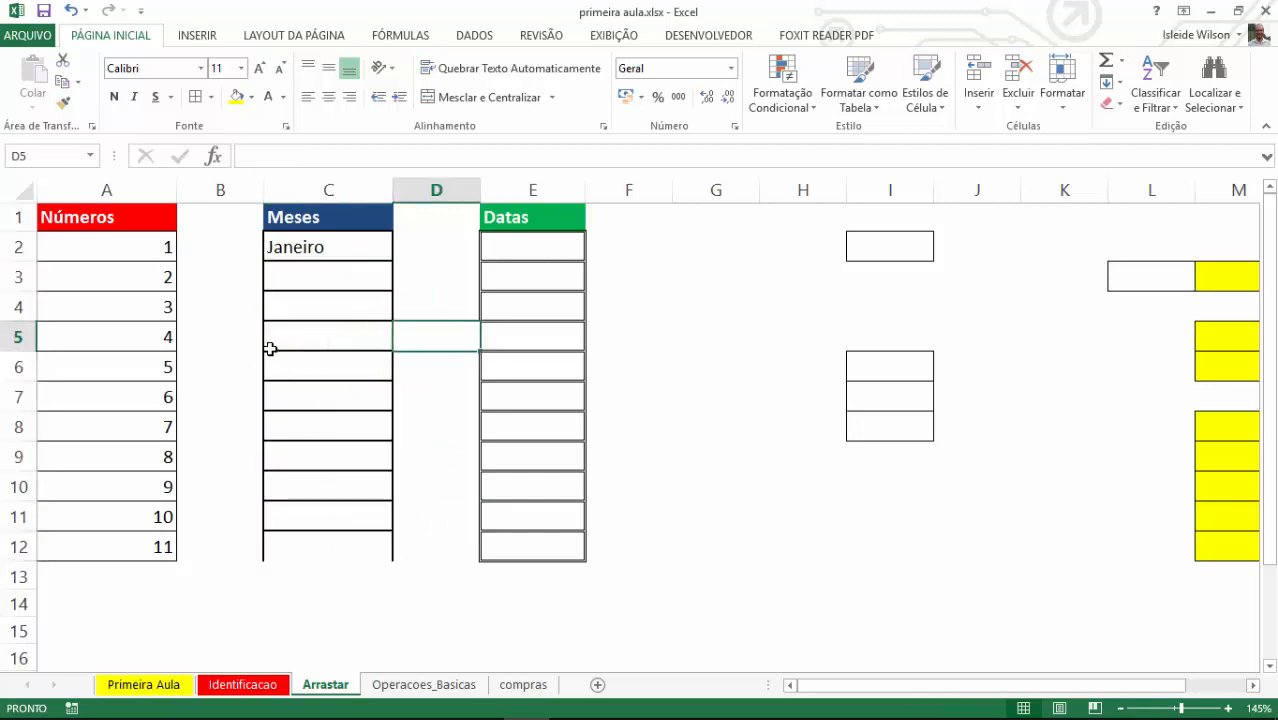
- Extend Janeiro from C2 down through C12 again to refill the Meses column with consecutive months
click(337, 246)
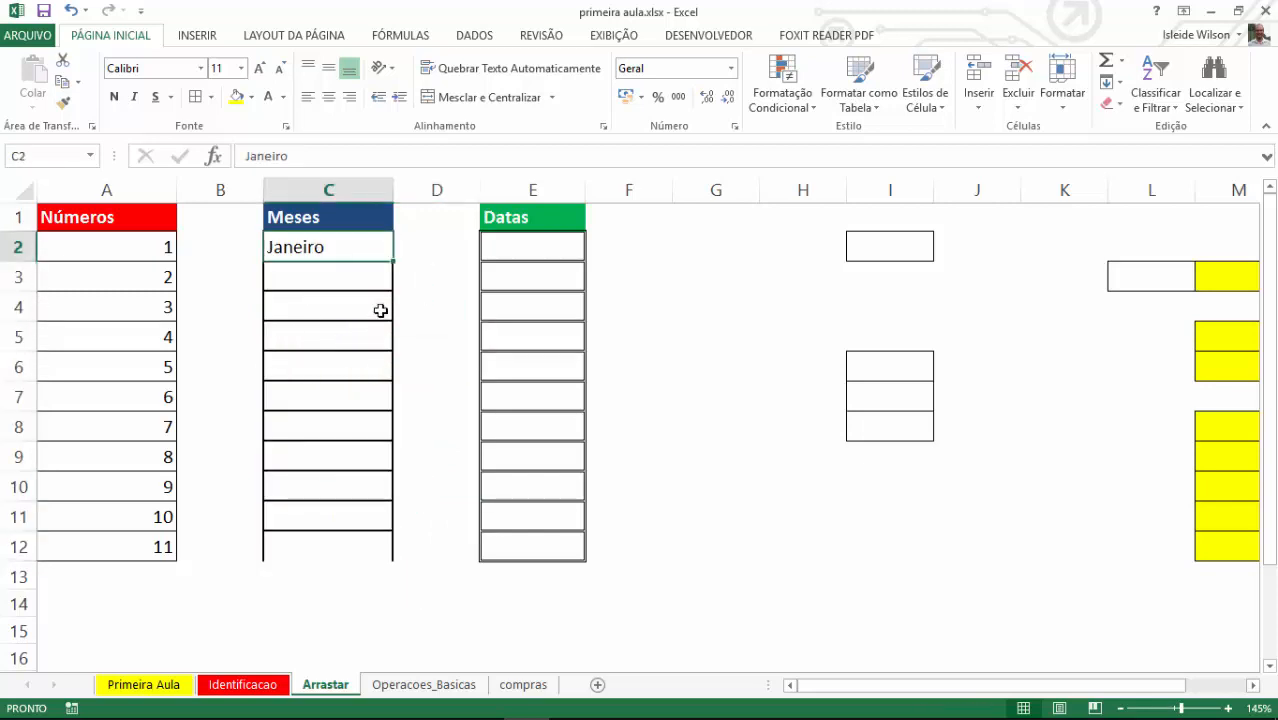
drag(393, 261, 376, 551)
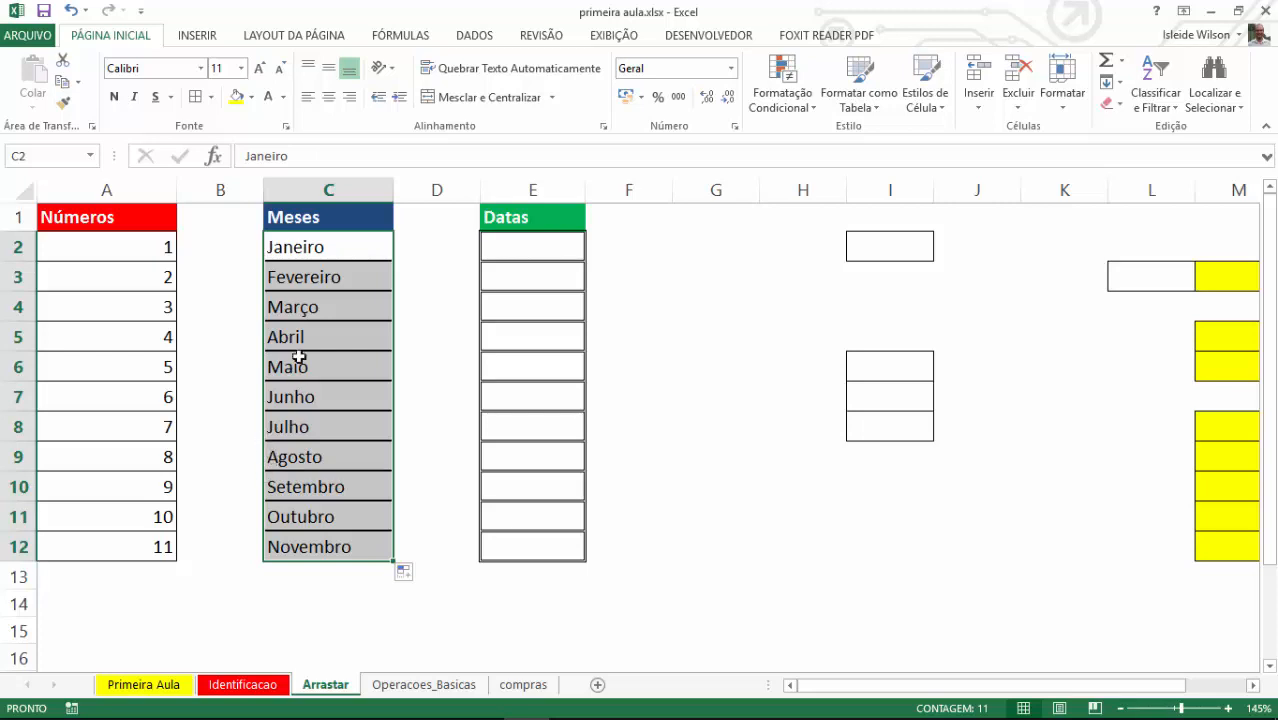
click(327, 258)
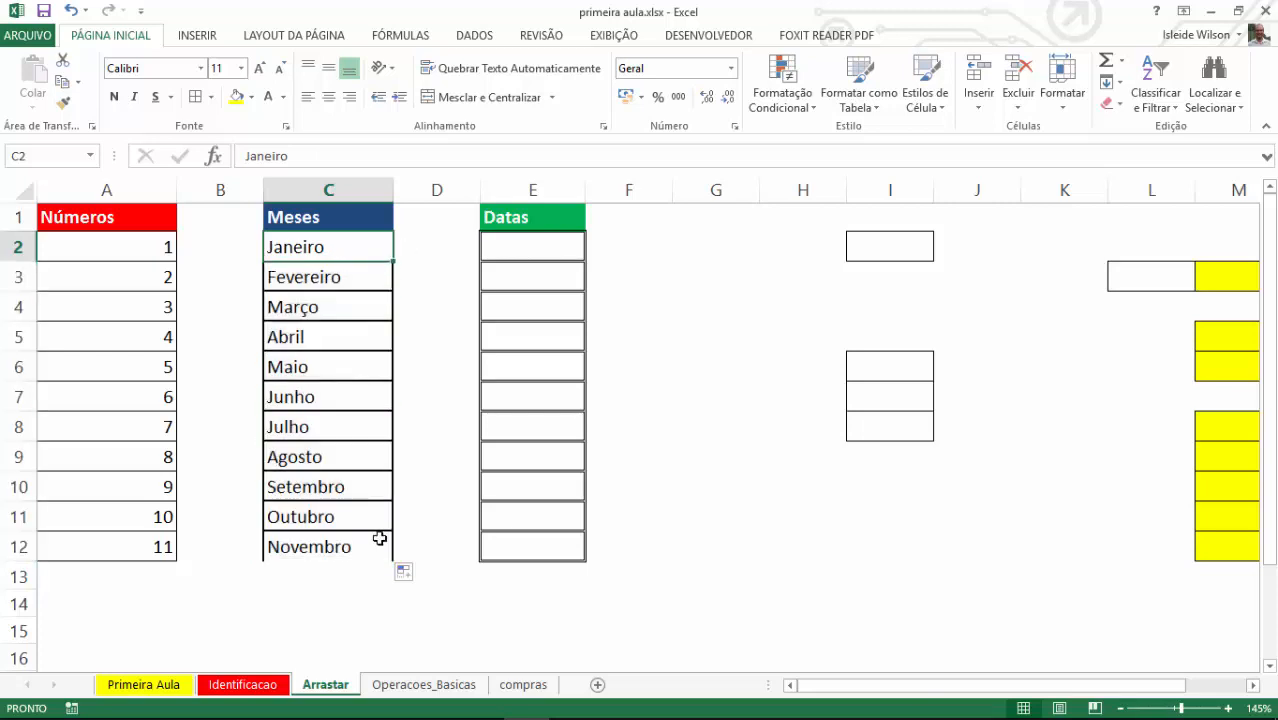
- Enter the date 01/01/2016 in E2 under Datas, and fill consecutive dates down through E12 with the fill handle
click(522, 252)
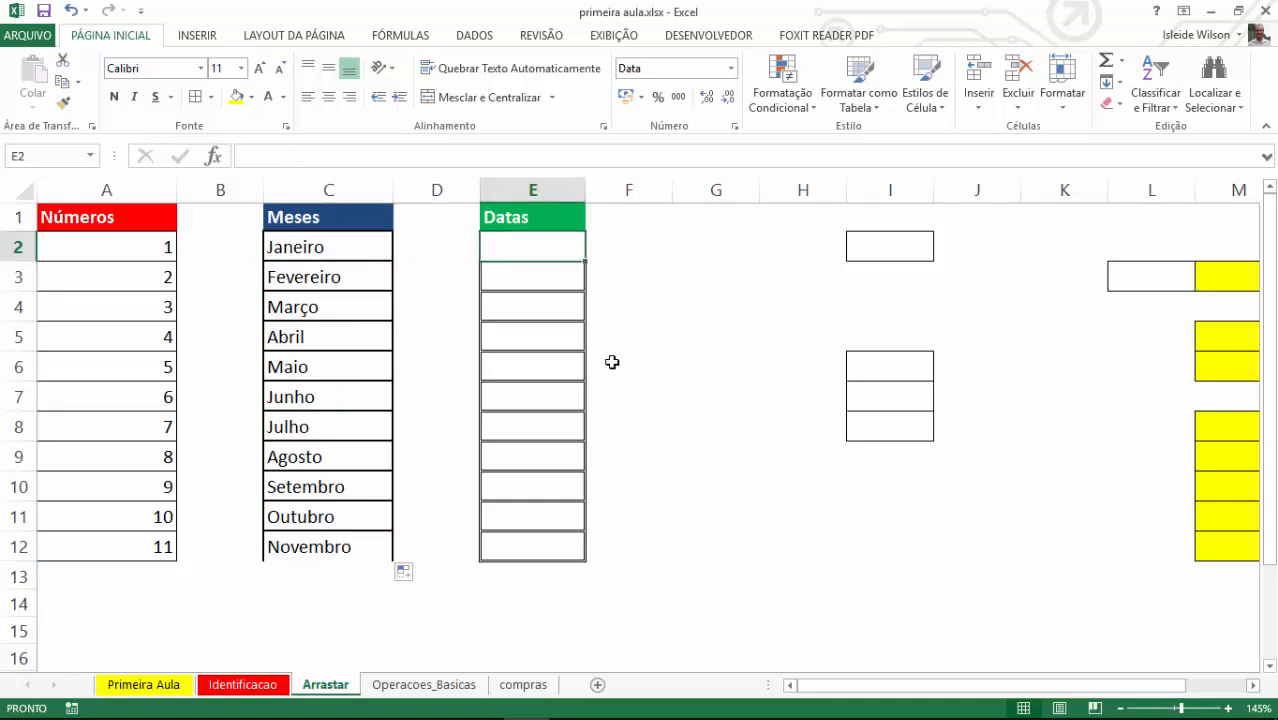
text(01)
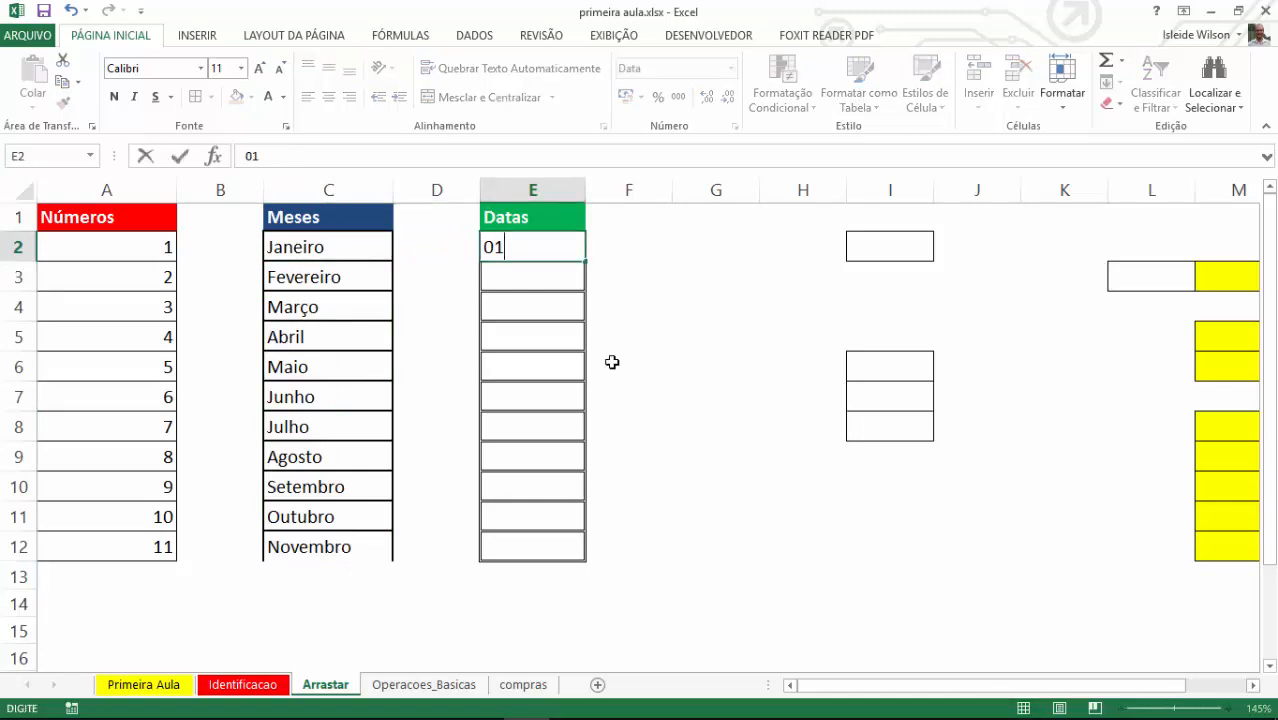
text(/01/2016)
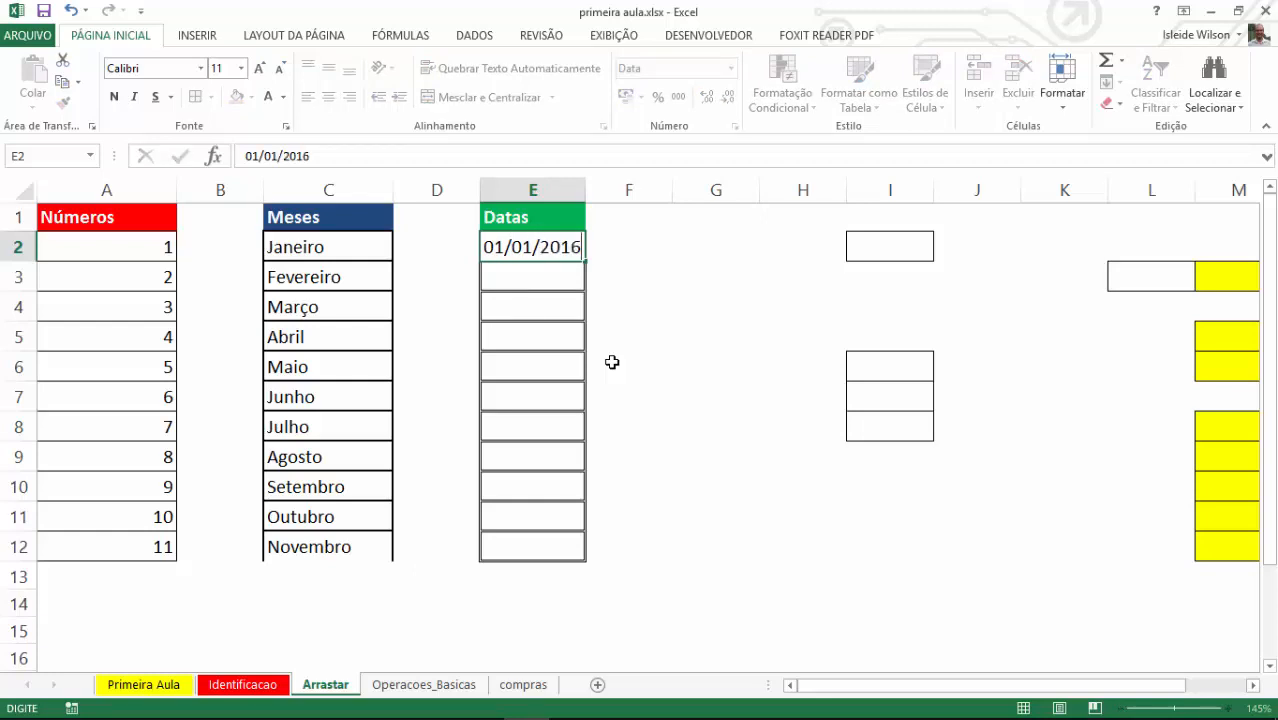
key(Return)
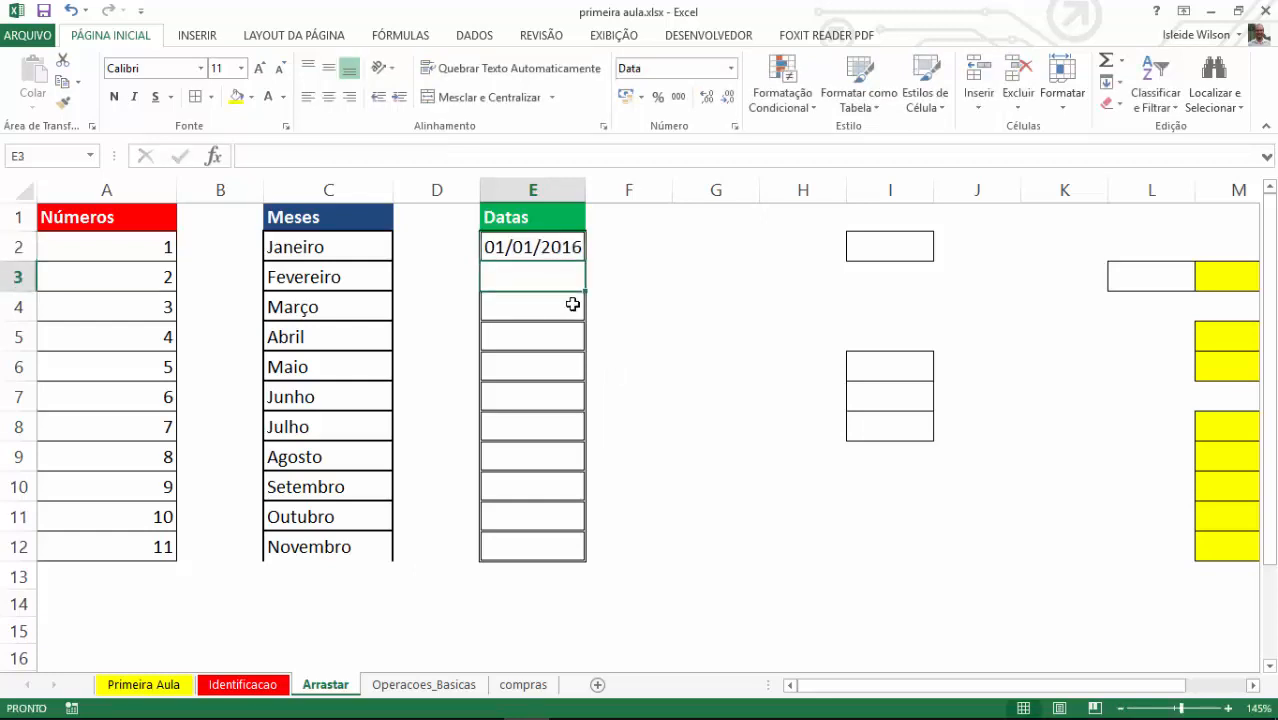
click(558, 247)
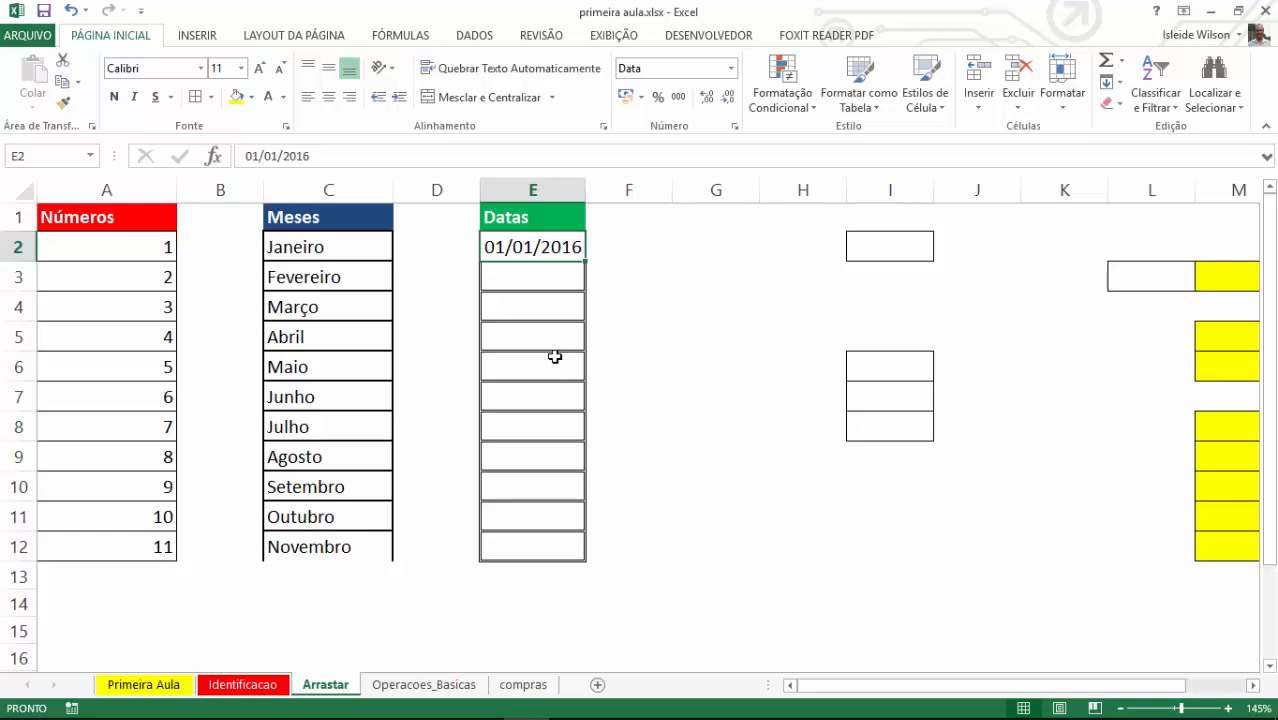
drag(588, 262, 596, 566)
click(609, 588)
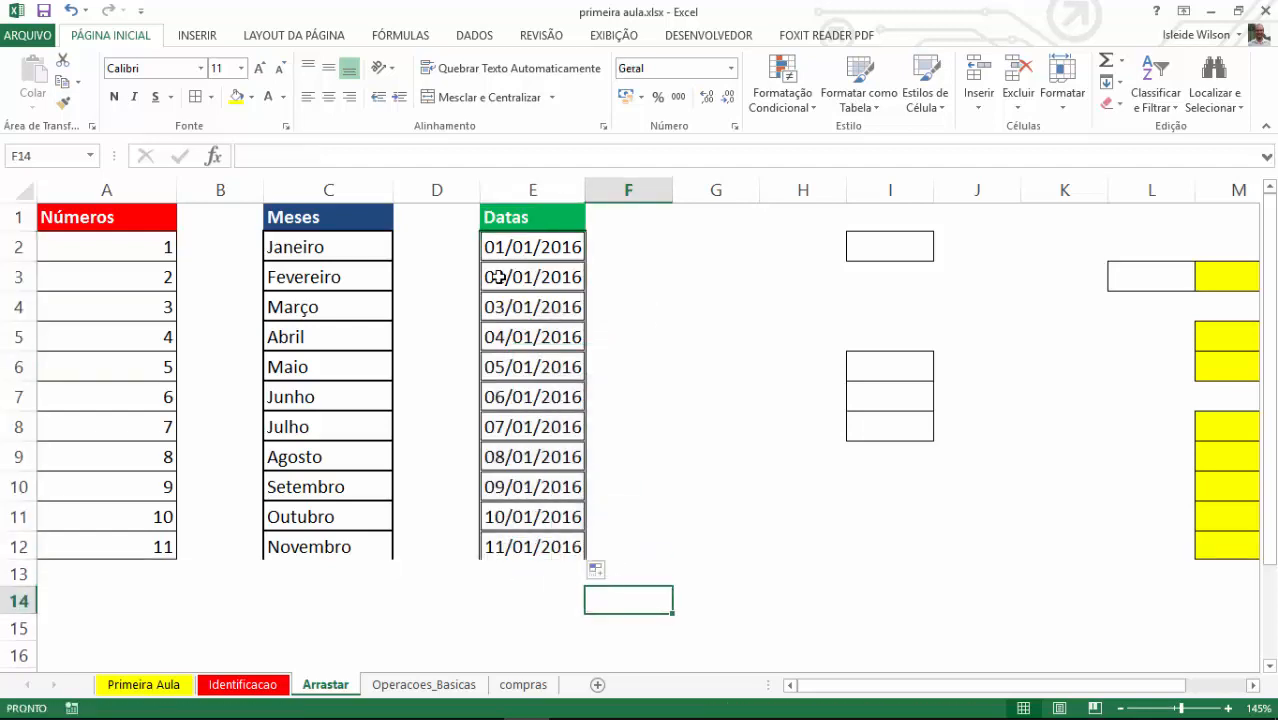
- Examine the increment between consecutive dates in the Datas column, from E2 down to E12
drag(497, 246, 506, 543)
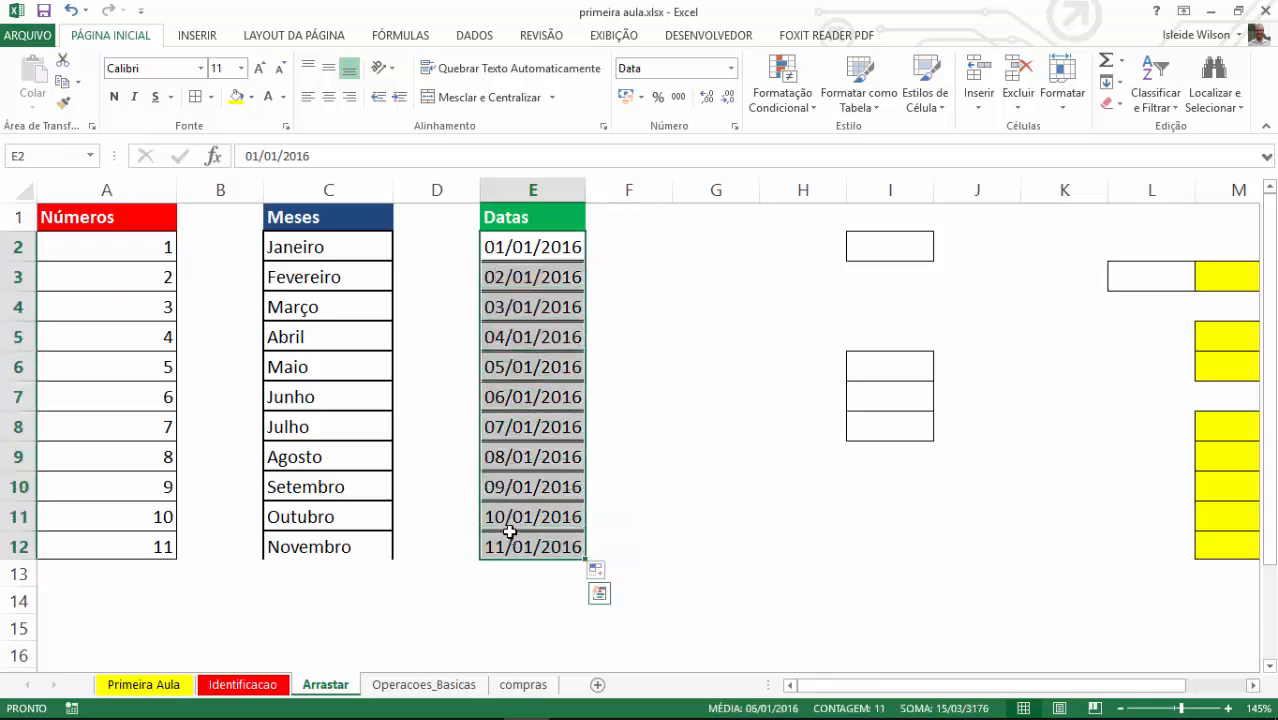
click(505, 248)
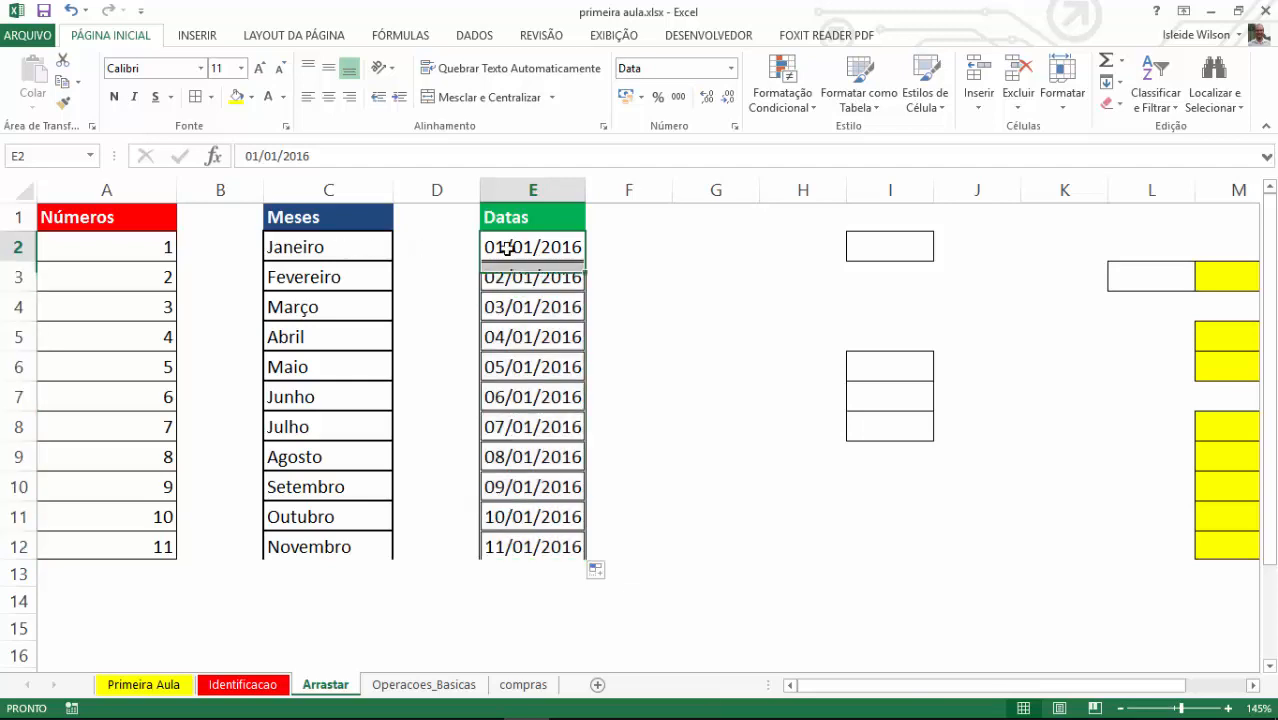
click(491, 277)
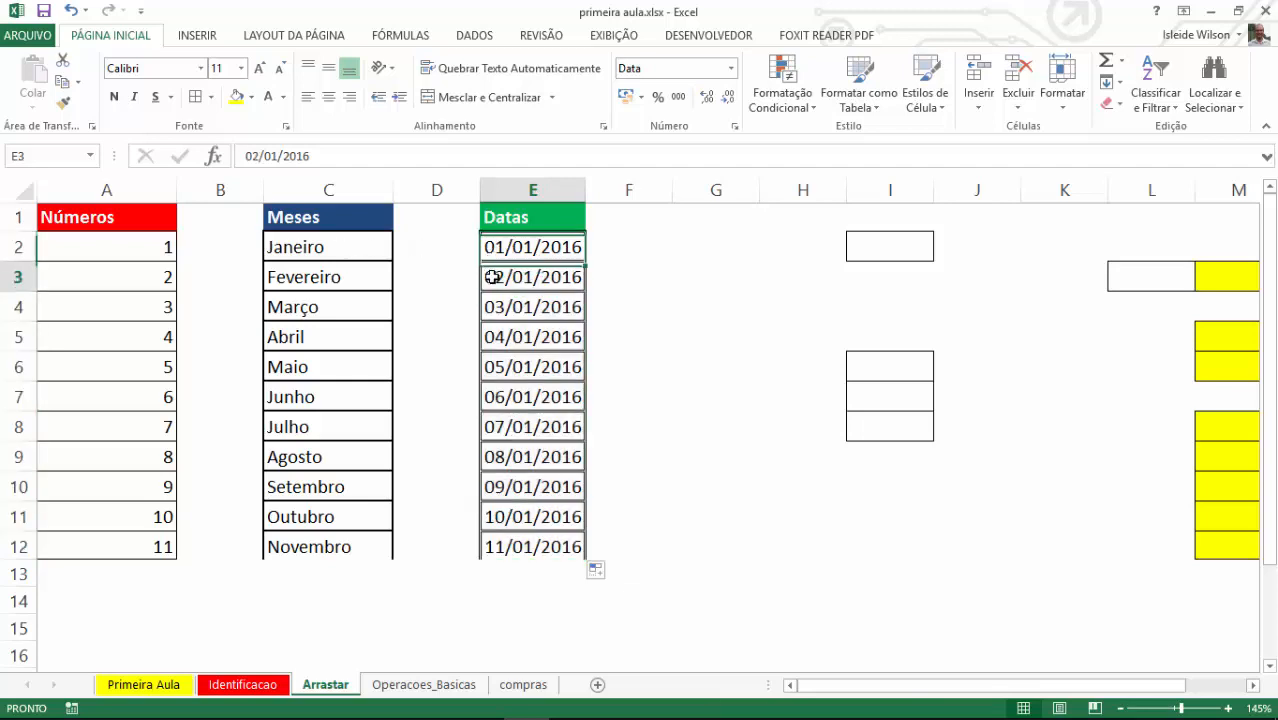
click(489, 312)
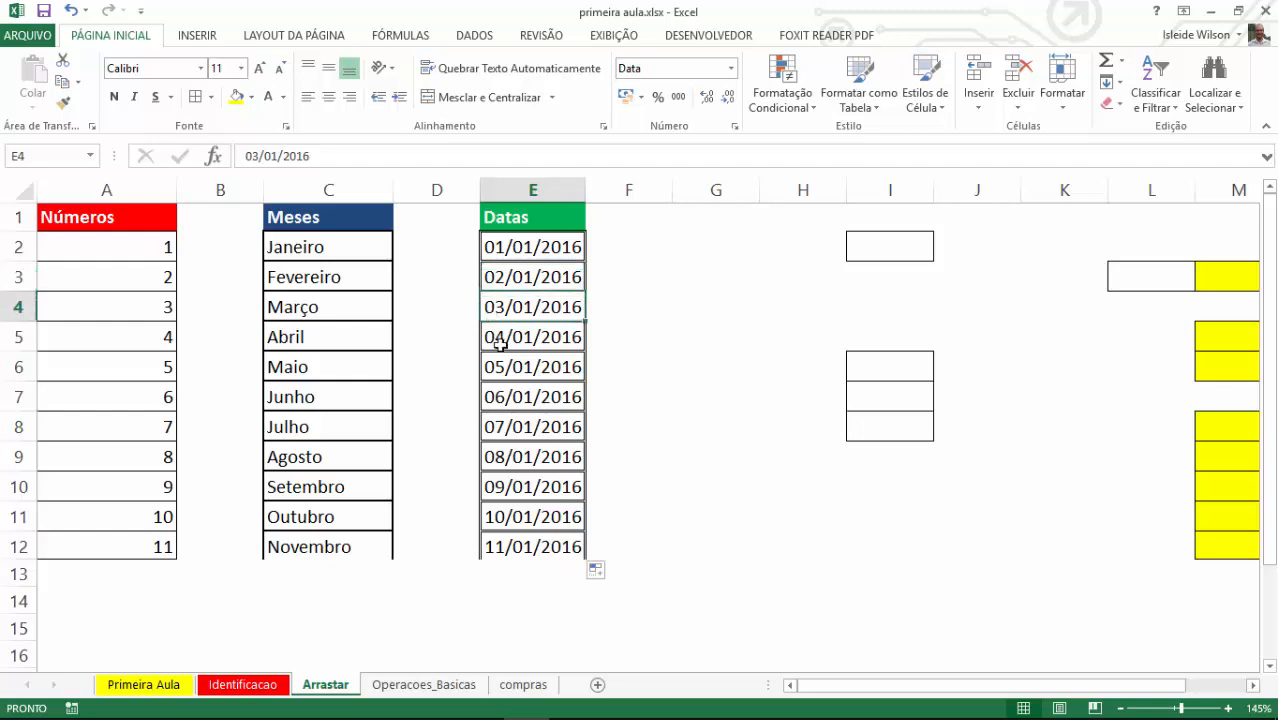
click(499, 342)
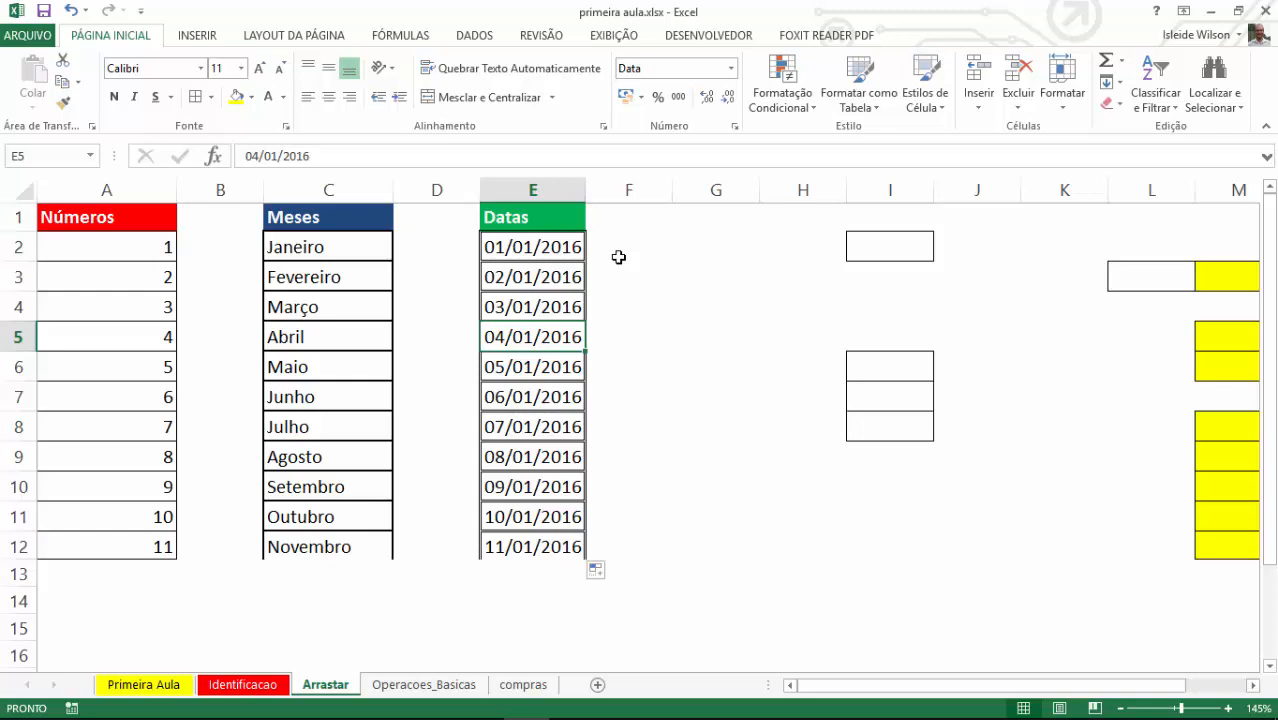
click(618, 257)
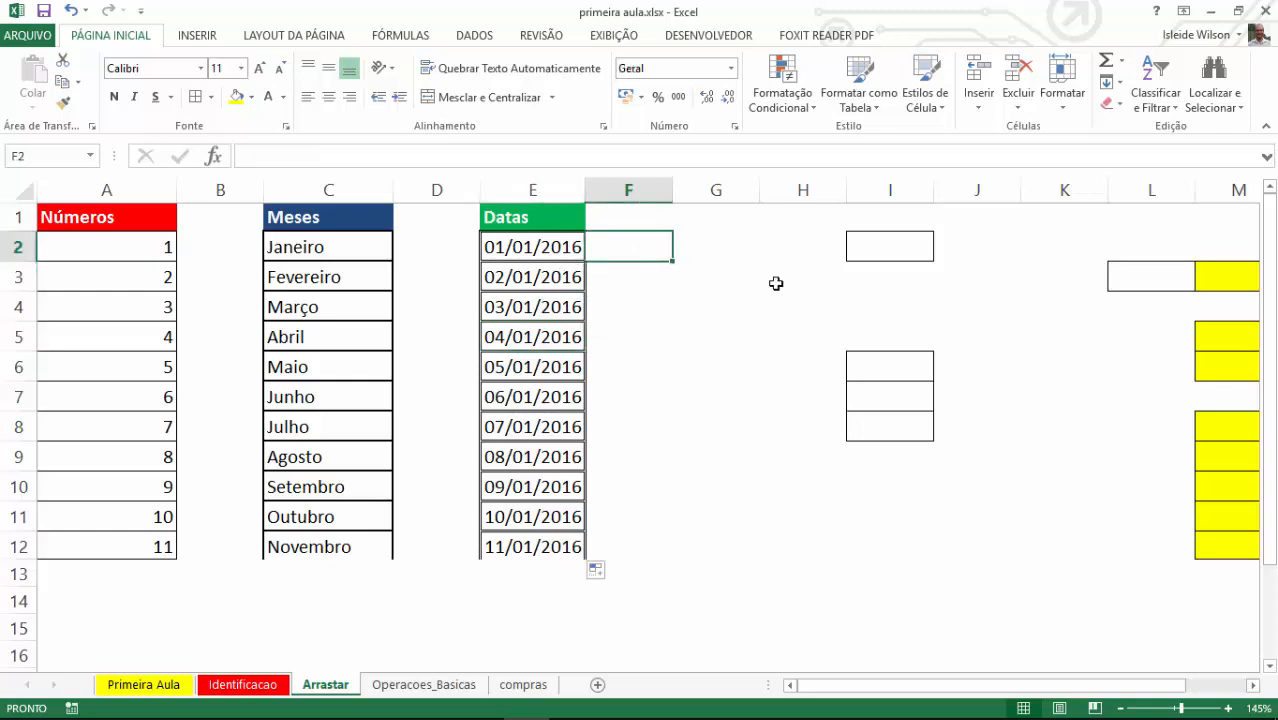
- Enter the dates 01/01/2016 in F2 and 01/02/2016 in F3, beside the Datas column
text(01)
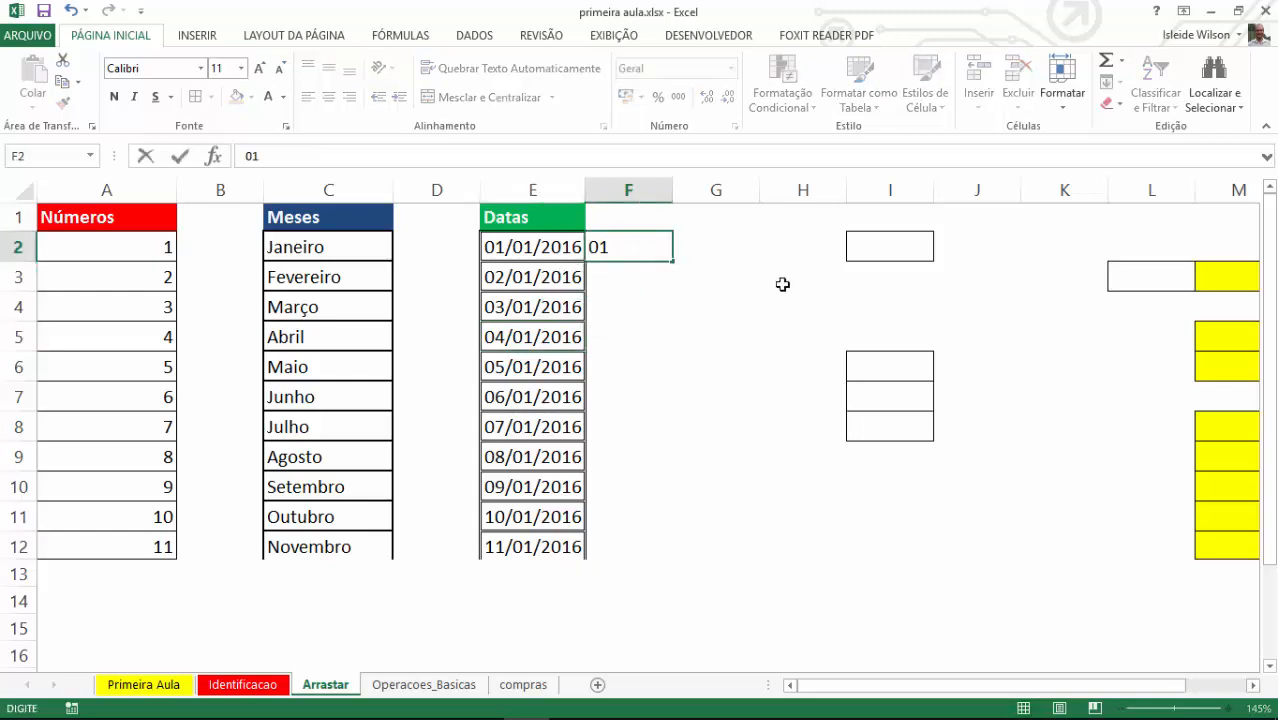
text(/01/2016)
key(Return)
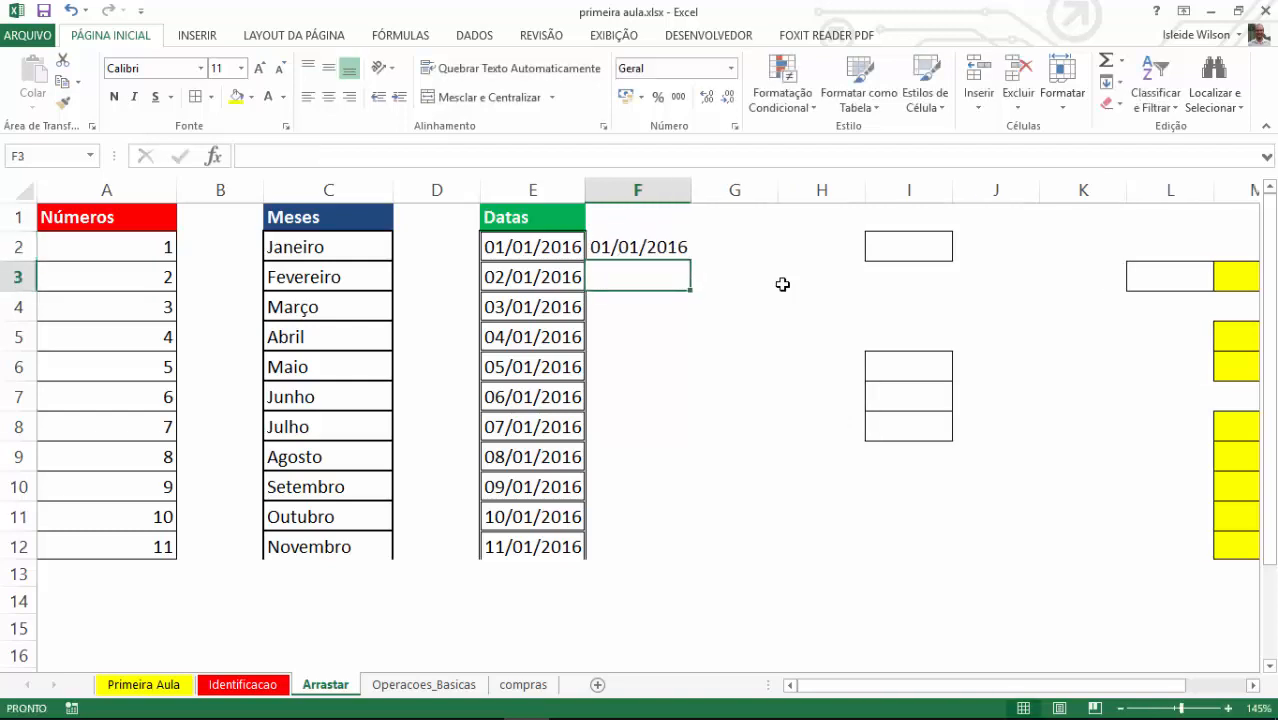
text(01)
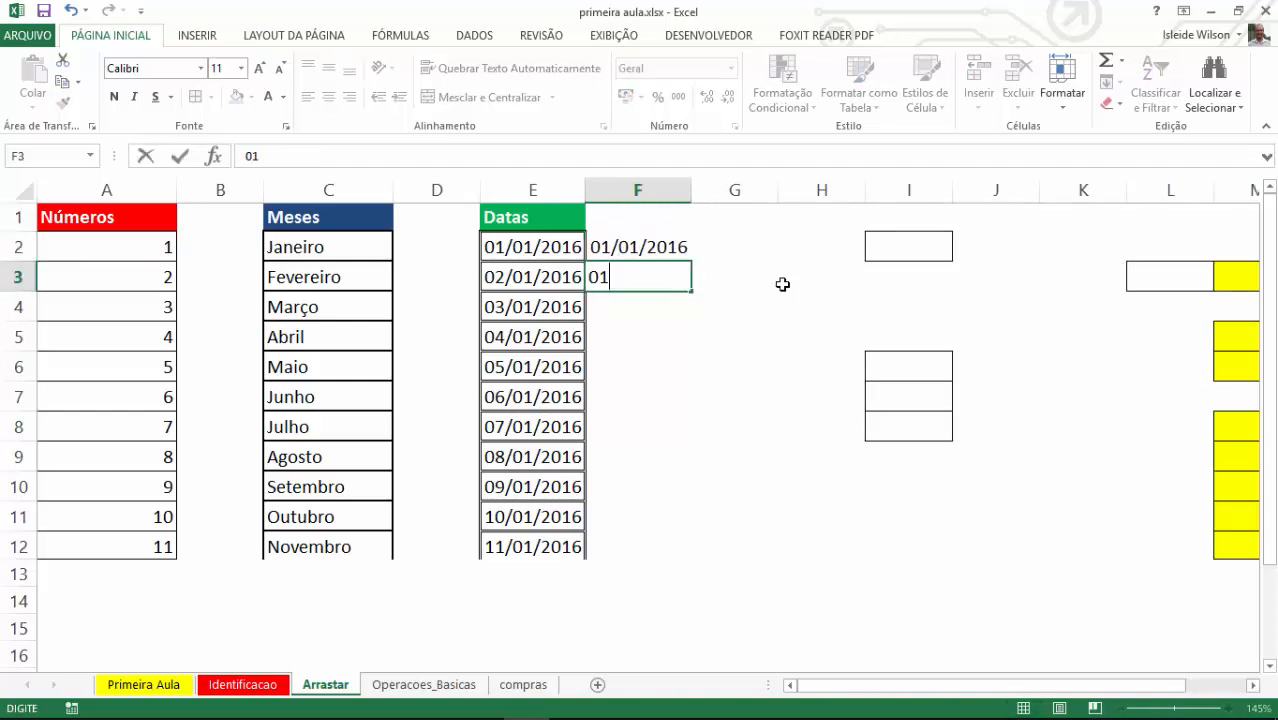
text(/02/2)
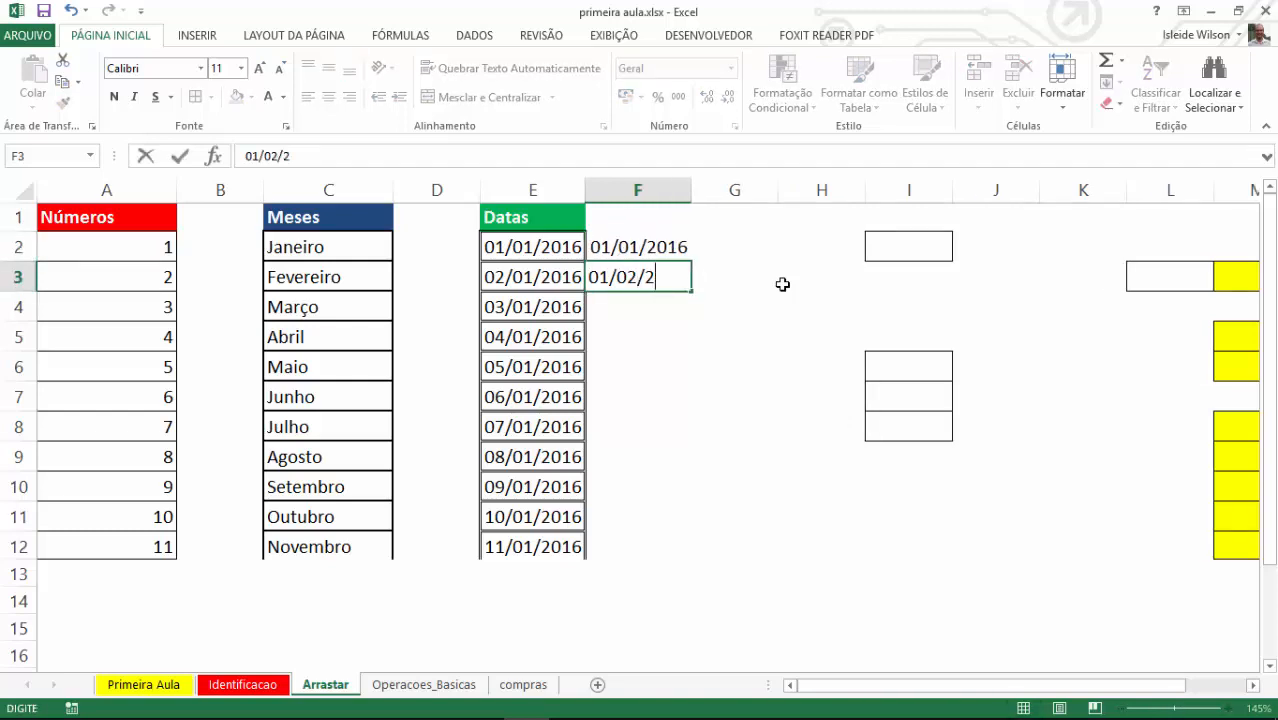
text(016)
key(Return)
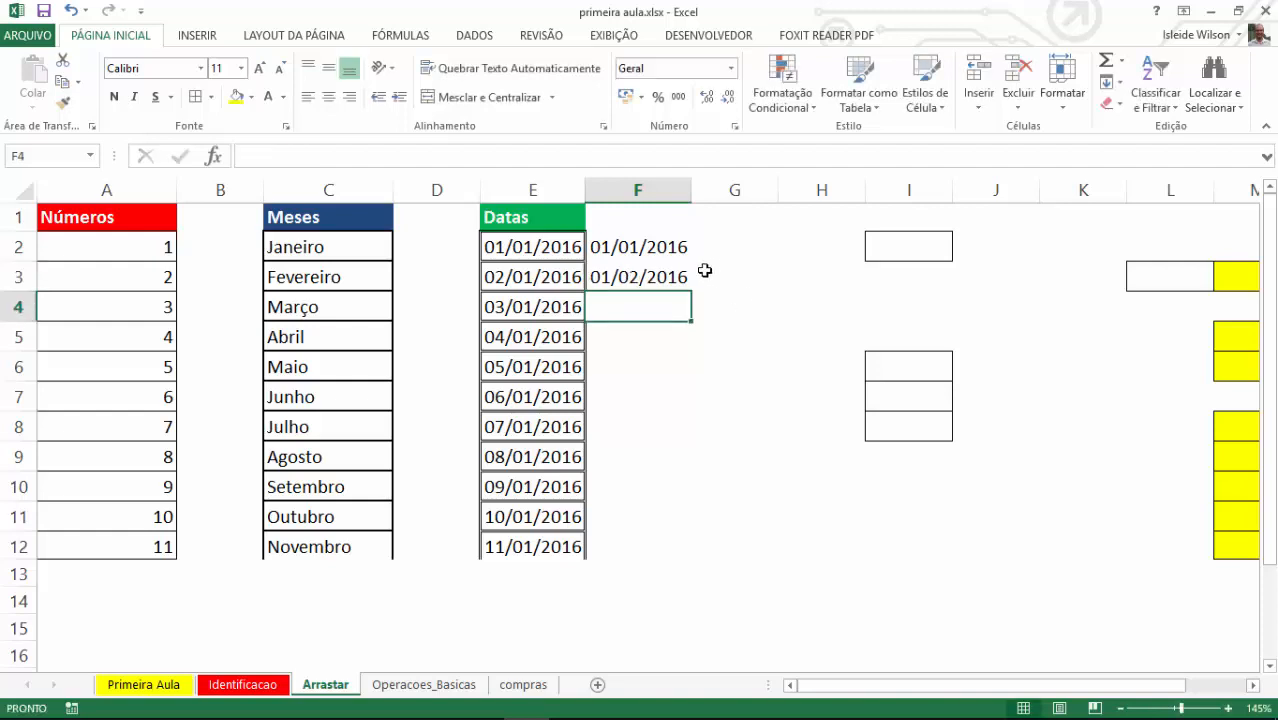
- Extend the two dates in F2:F3 down through F12 as a series that advances one month per row
drag(655, 240, 660, 277)
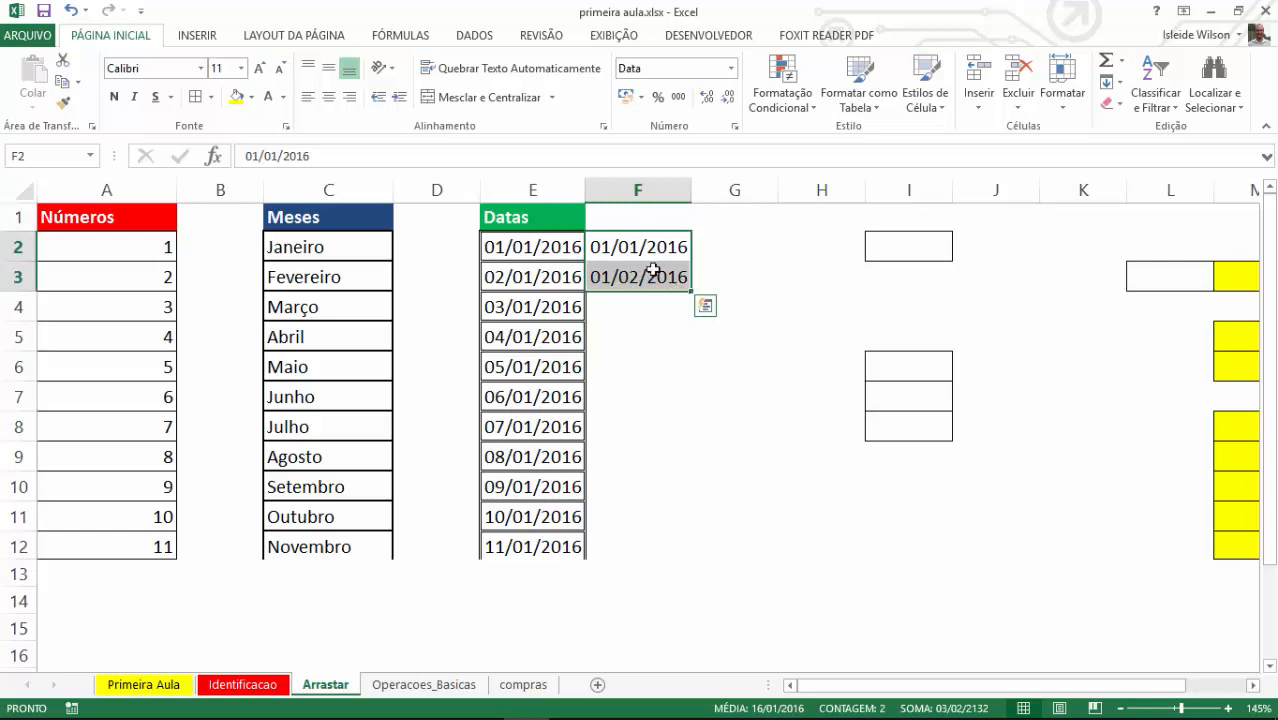
drag(690, 291, 684, 570)
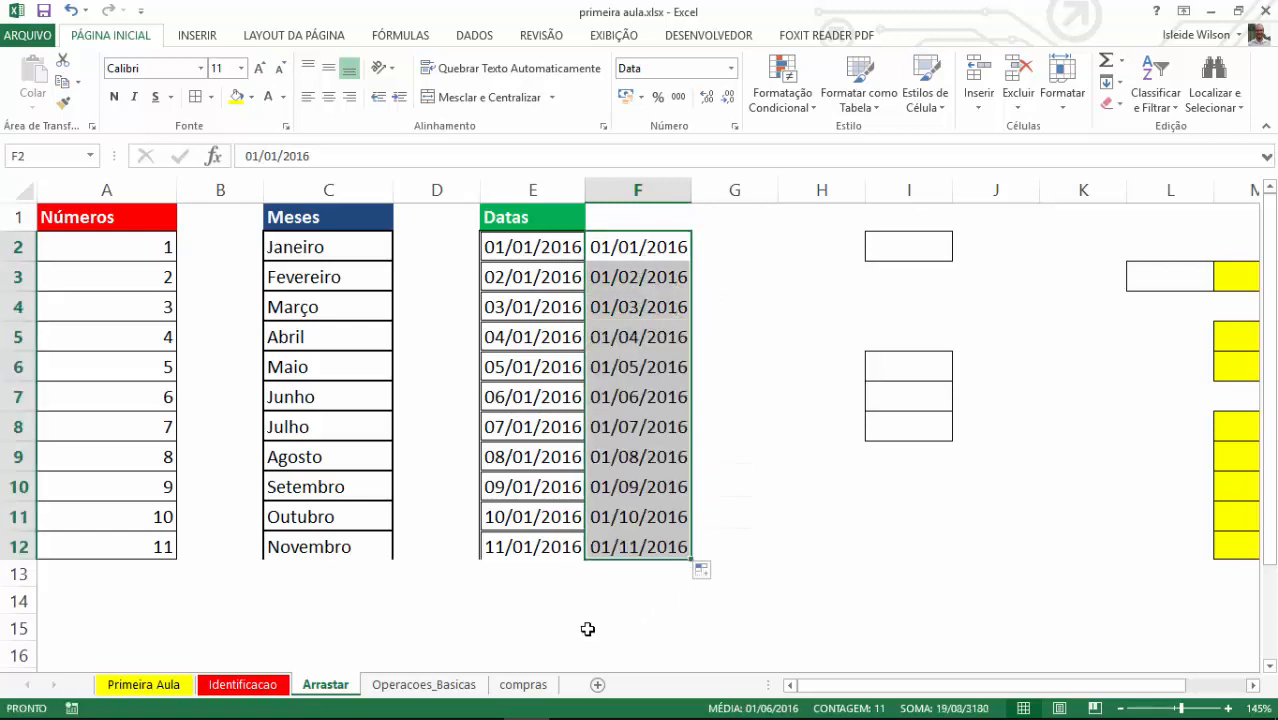
click(587, 628)
- Examine the increment between the dates in column F, and compare it with the two starting dates in F2:F3
click(639, 246)
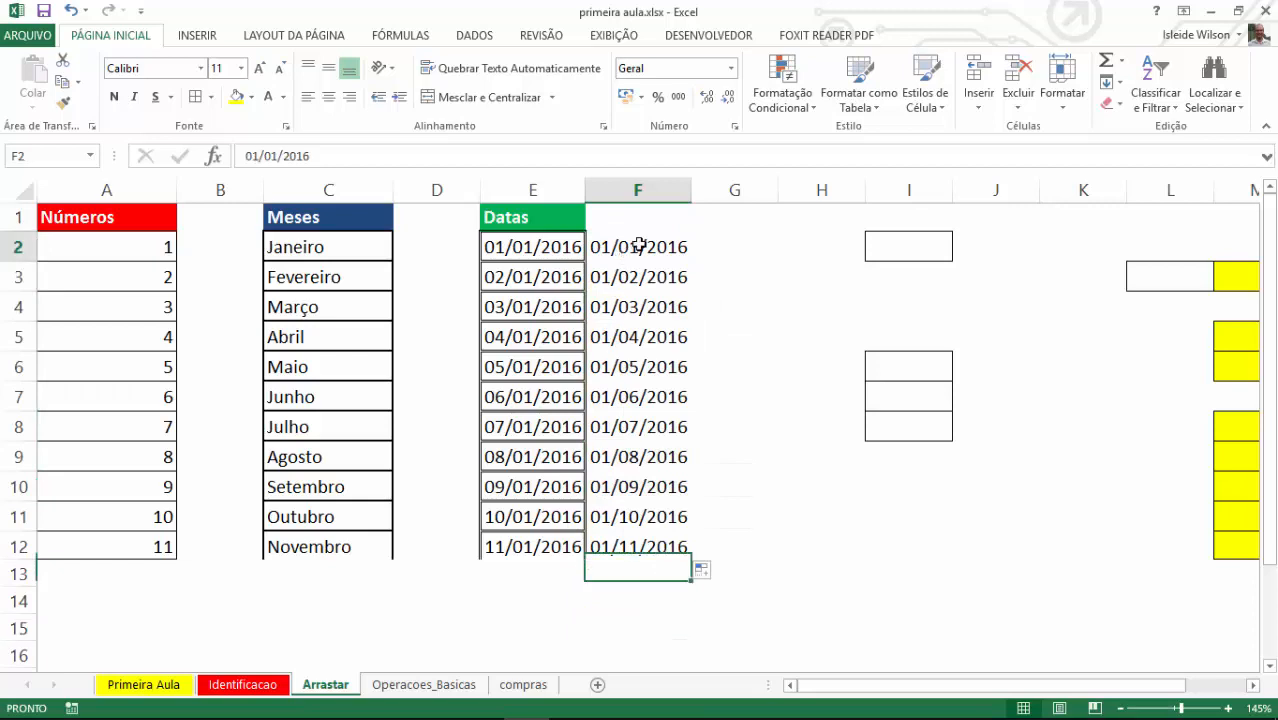
click(638, 280)
click(638, 300)
click(645, 367)
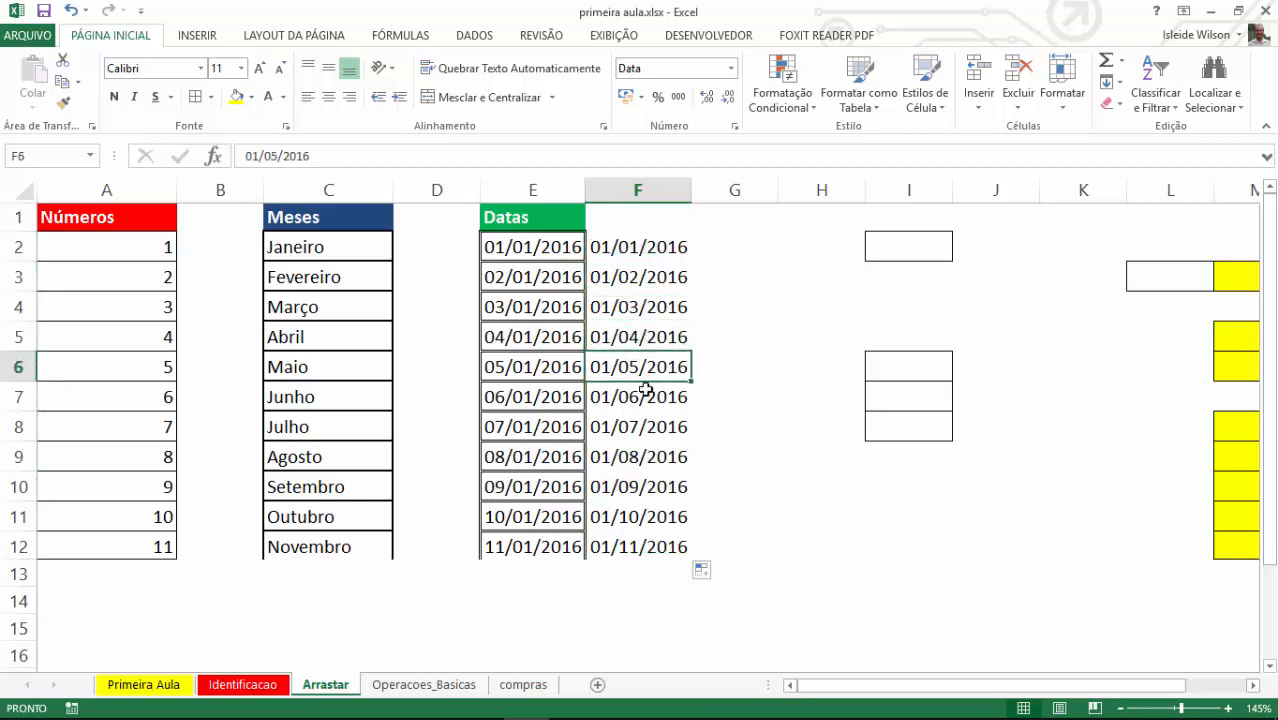
click(650, 397)
click(653, 427)
click(657, 454)
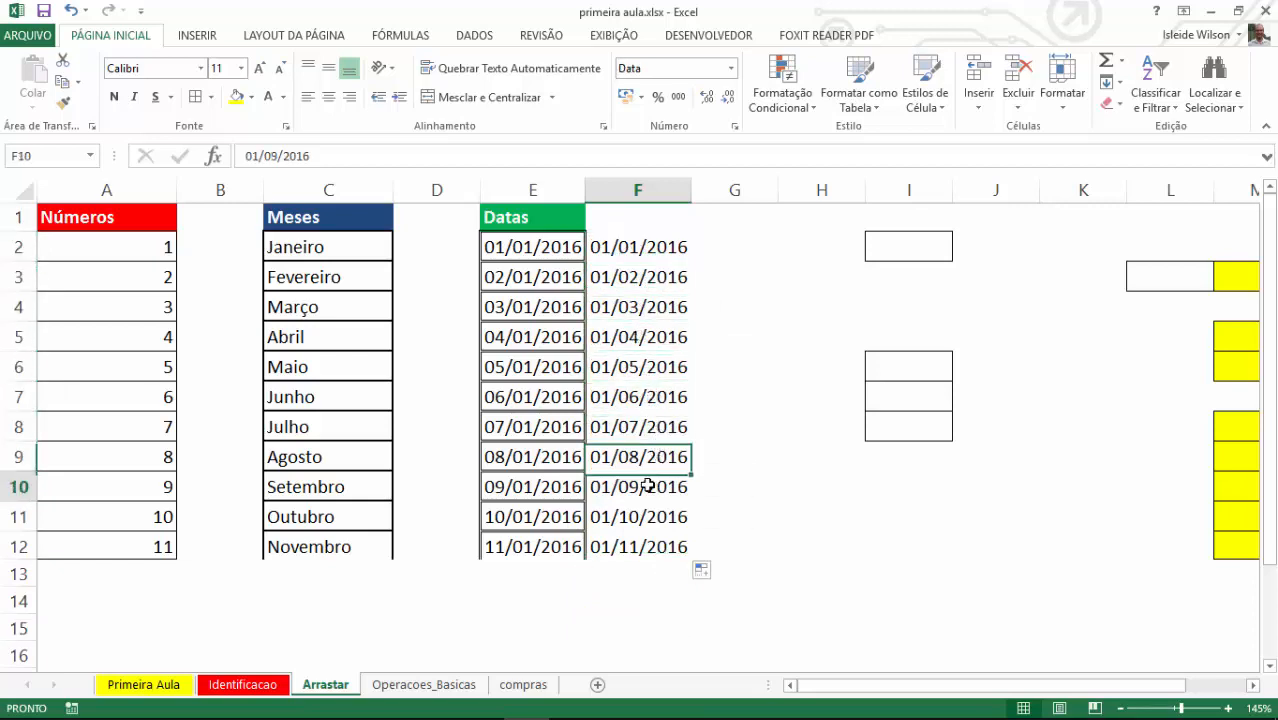
click(650, 487)
drag(623, 240, 648, 288)
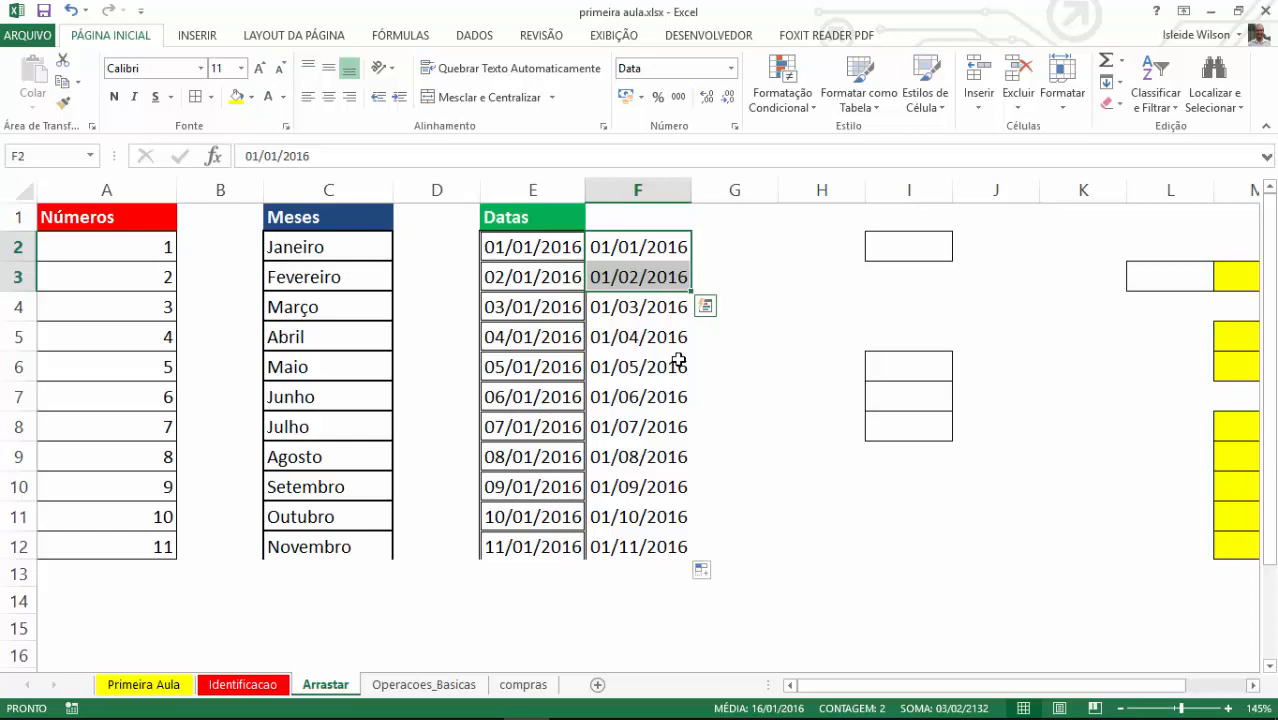
click(678, 362)
click(118, 222)
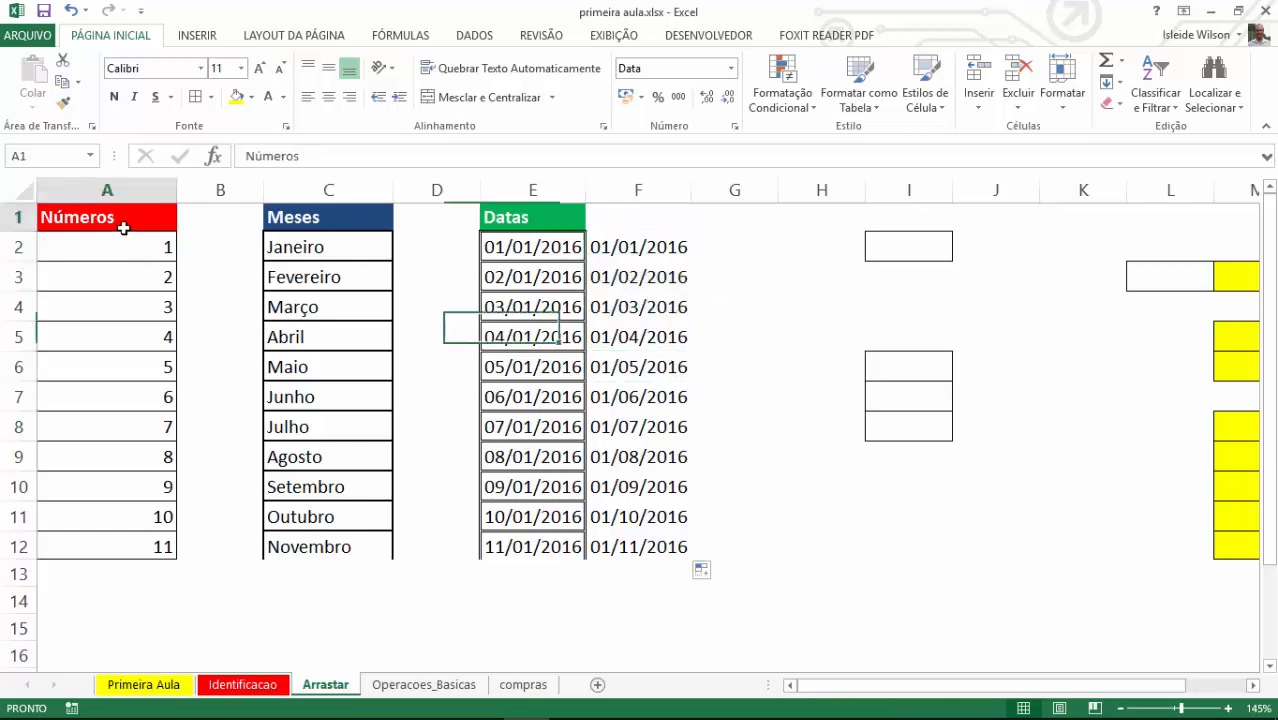